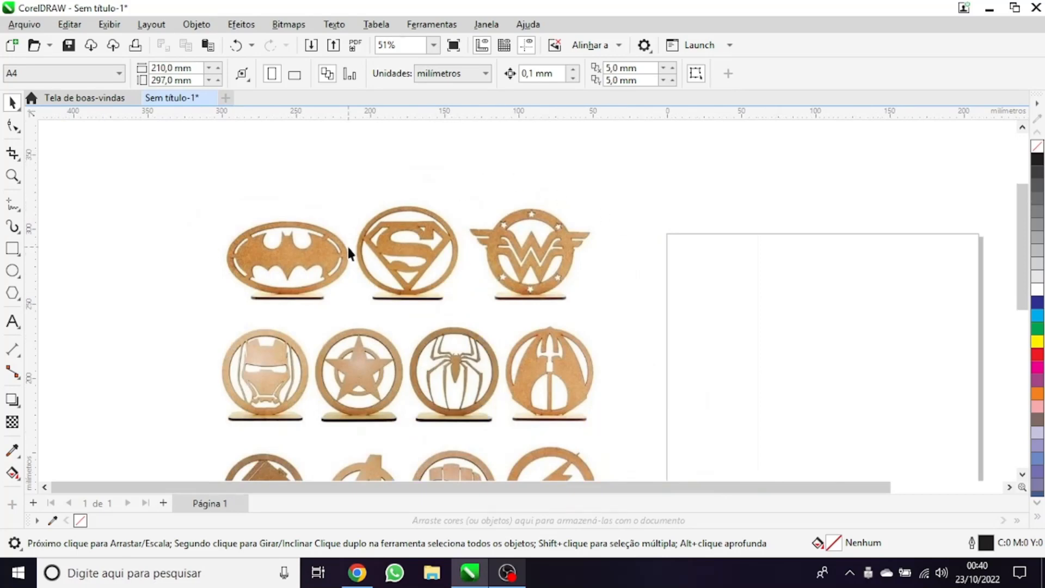
Examine the wooden superhero emblems in the reference image, including how each cut-out shape connects to its surrounding ring and base
scroll(352, 246, up, 1)
scroll(405, 205, down, 1)
drag(389, 338, 282, 296)
scroll(294, 297, down, 2)
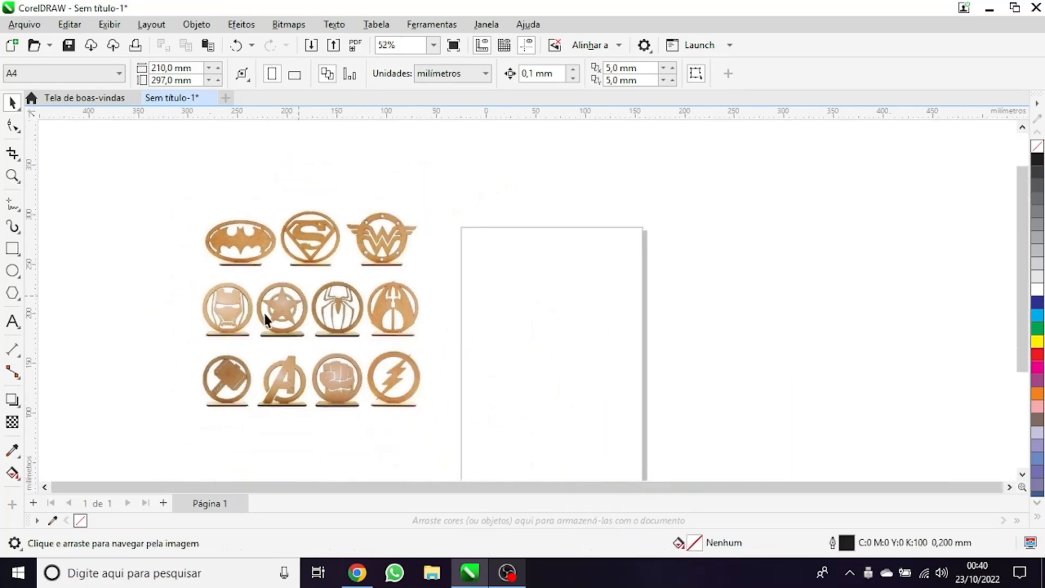
scroll(280, 285, up, 1)
scroll(245, 221, up, 1)
scroll(285, 199, up, 1)
scroll(253, 326, up, 1)
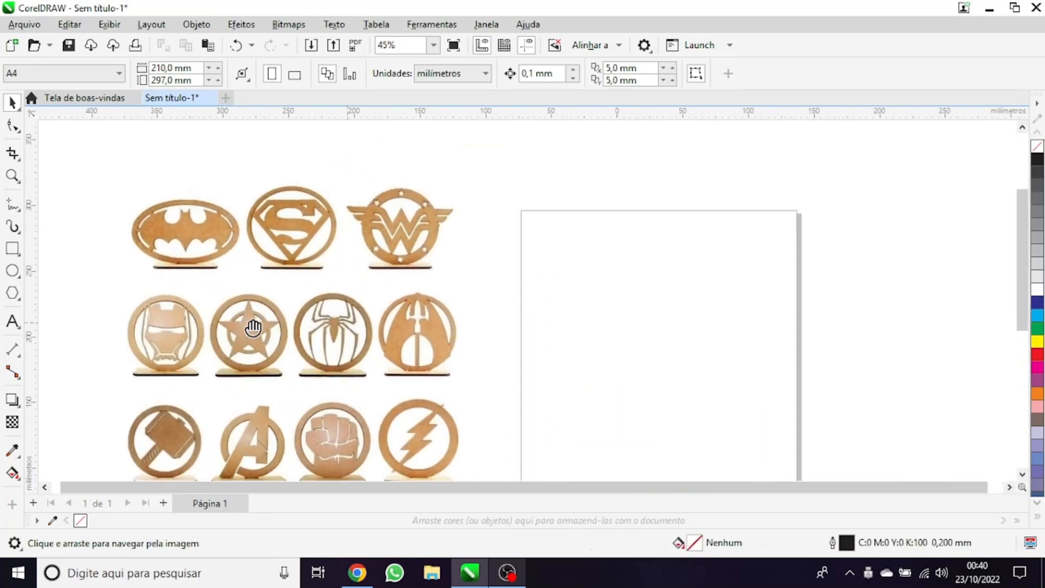
drag(184, 203, 272, 182)
scroll(251, 174, up, 1)
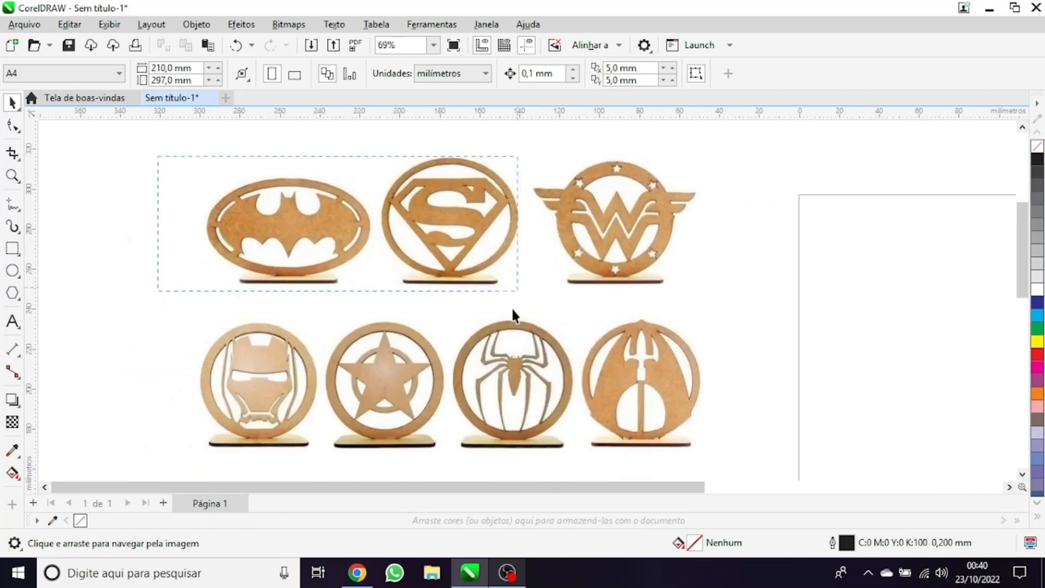
scroll(338, 256, down, 2)
click(325, 231)
scroll(326, 232, up, 1)
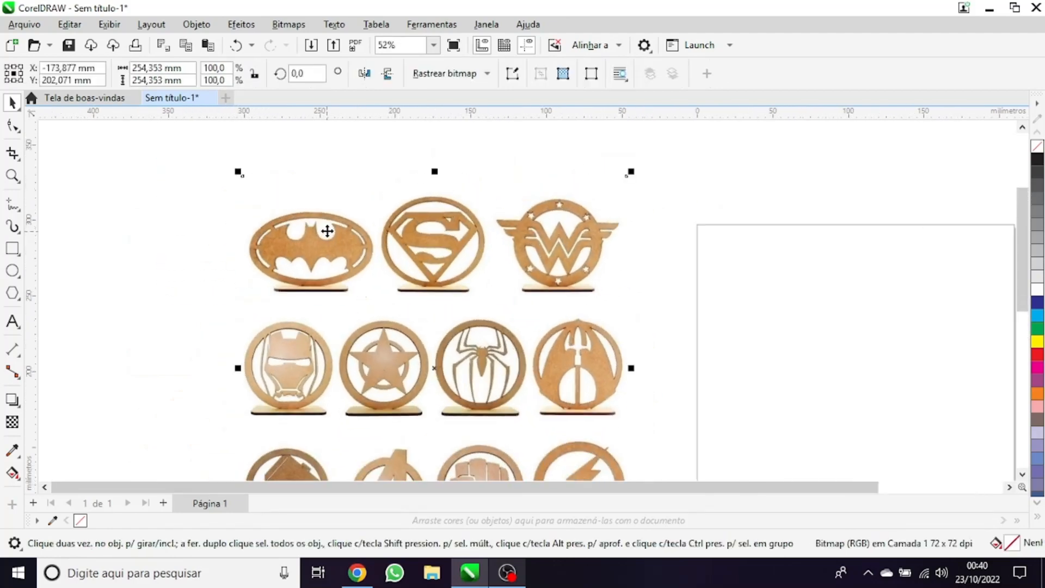
click(763, 229)
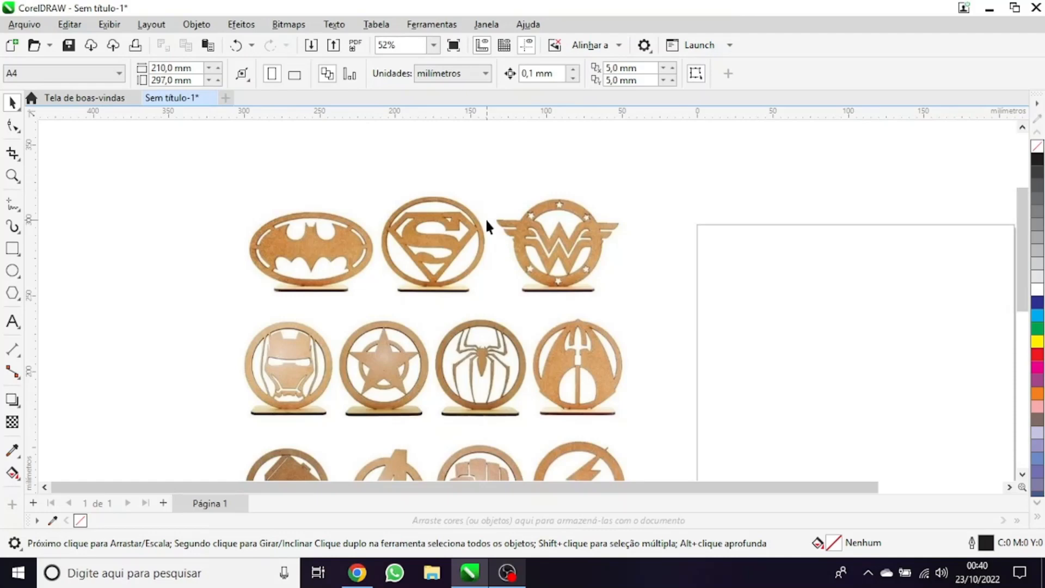
scroll(491, 277, down, 1)
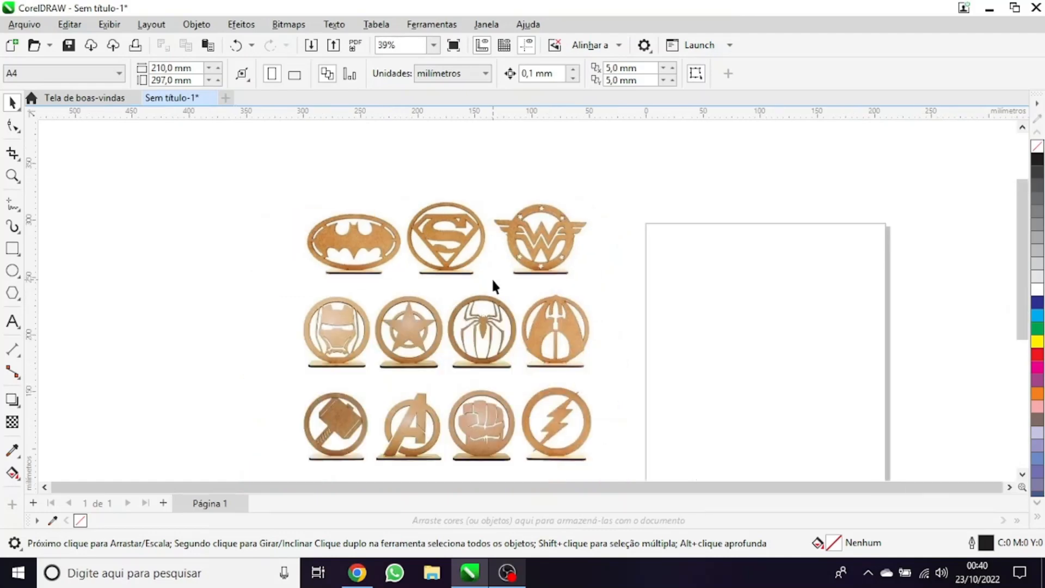
drag(411, 273, 341, 230)
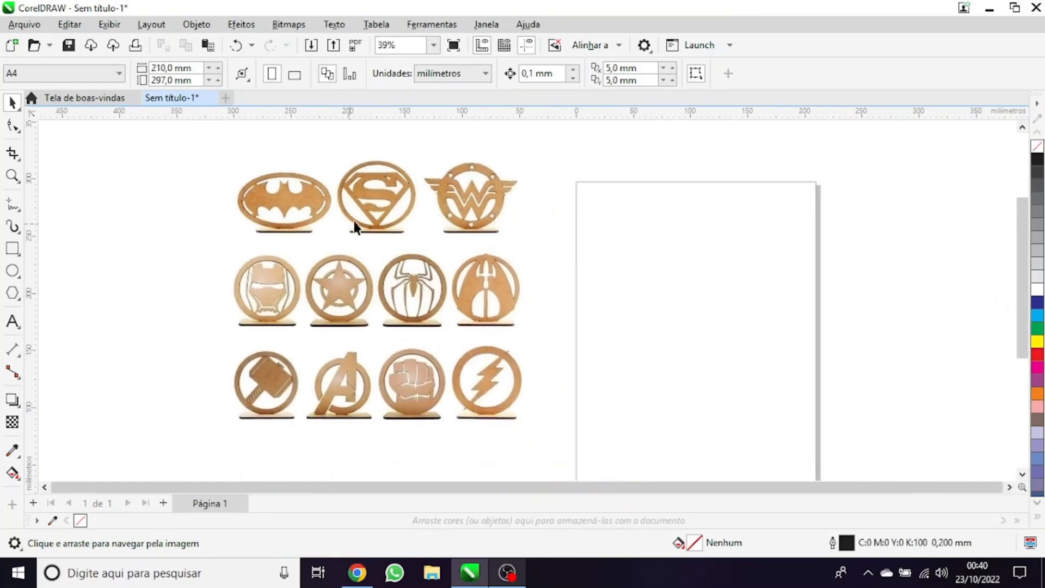
scroll(509, 208, up, 1)
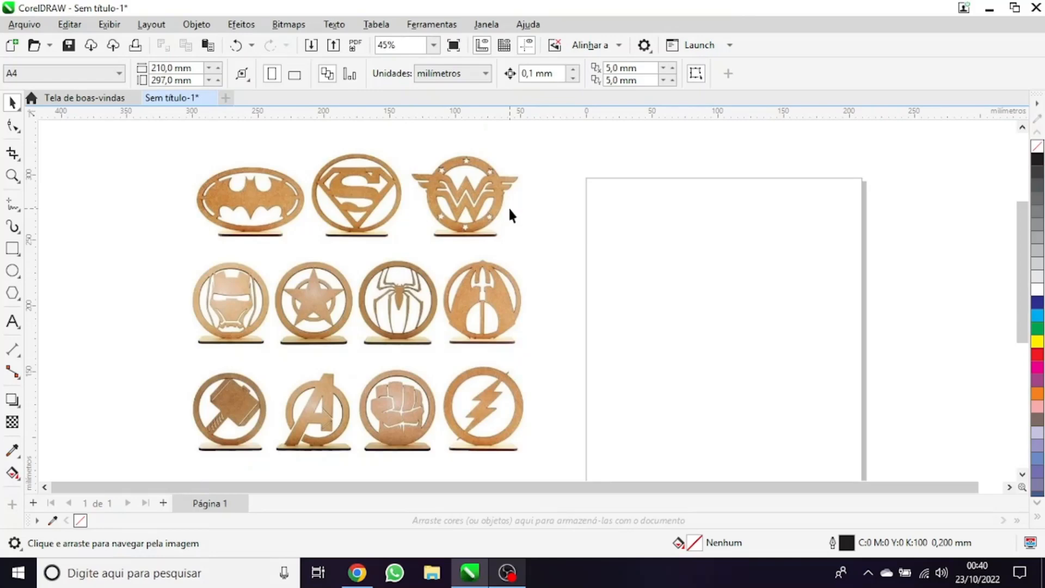
scroll(364, 187, up, 3)
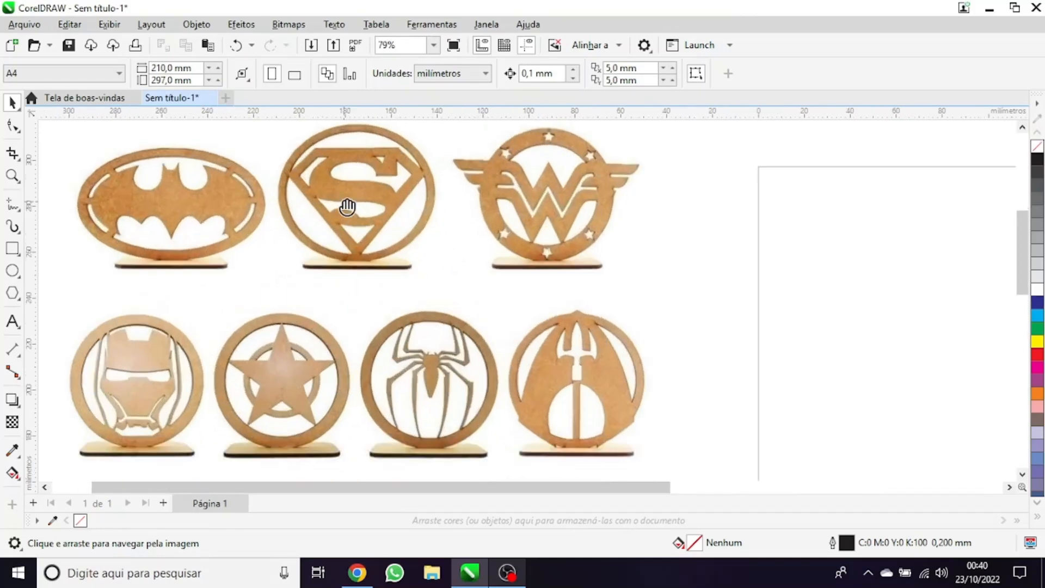
scroll(256, 217, up, 1)
Move the reference image of the superhero emblems so it sits close beside the page's left edge
click(439, 364)
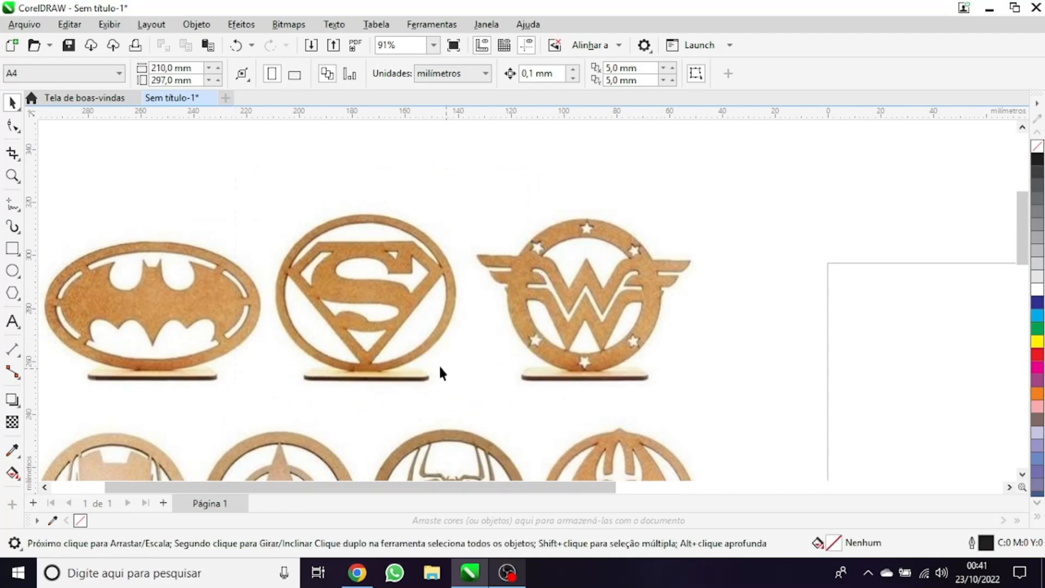
scroll(377, 342, down, 4)
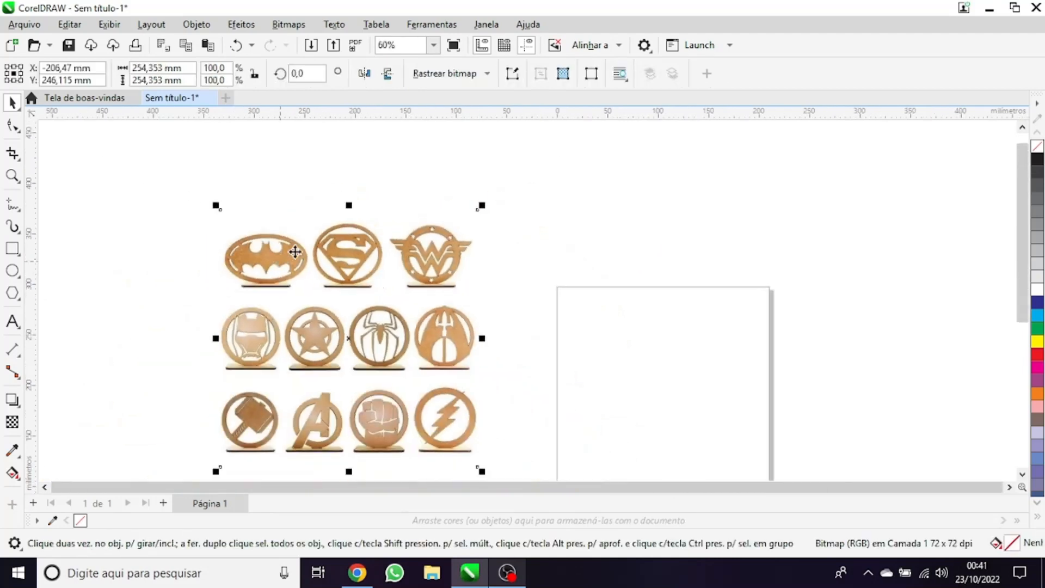
scroll(403, 277, up, 1)
scroll(470, 280, down, 2)
scroll(365, 264, up, 3)
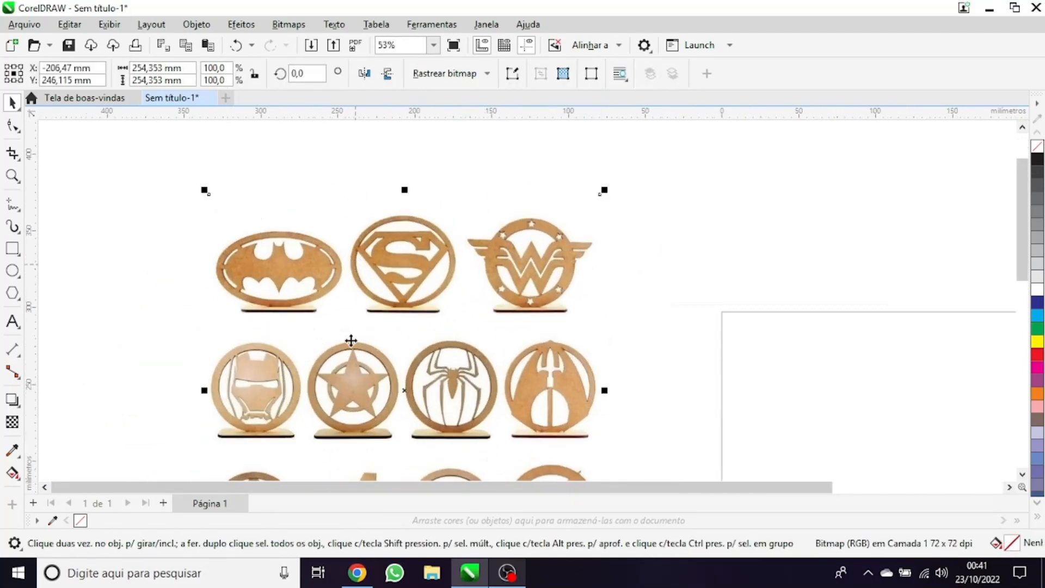
drag(353, 346, 349, 276)
scroll(257, 204, down, 2)
click(164, 163)
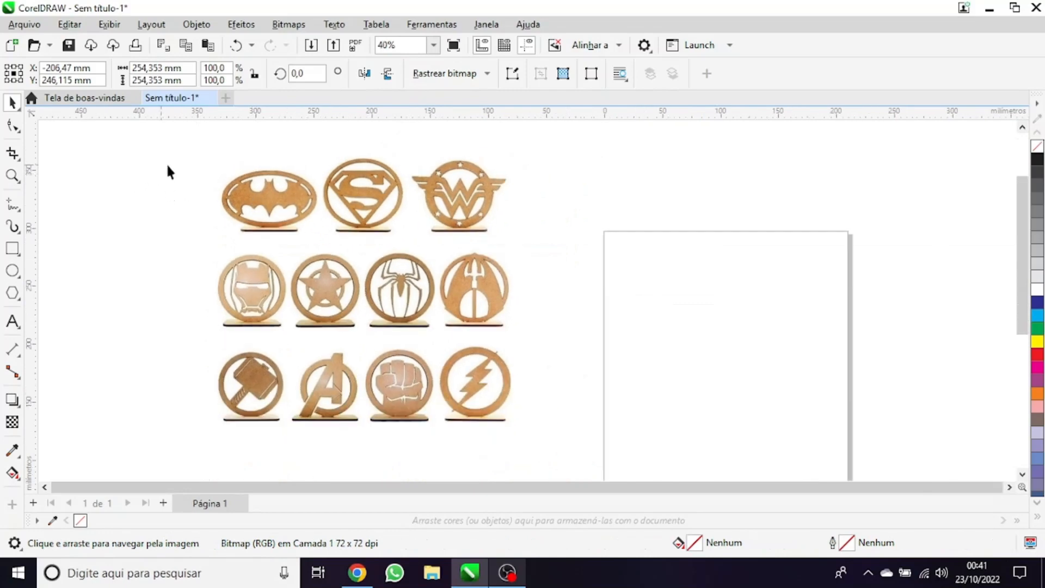
drag(285, 202, 254, 260)
drag(359, 316, 424, 306)
scroll(447, 254, down, 2)
scroll(477, 339, up, 2)
drag(422, 254, 435, 295)
key(Escape)
scroll(478, 303, up, 4)
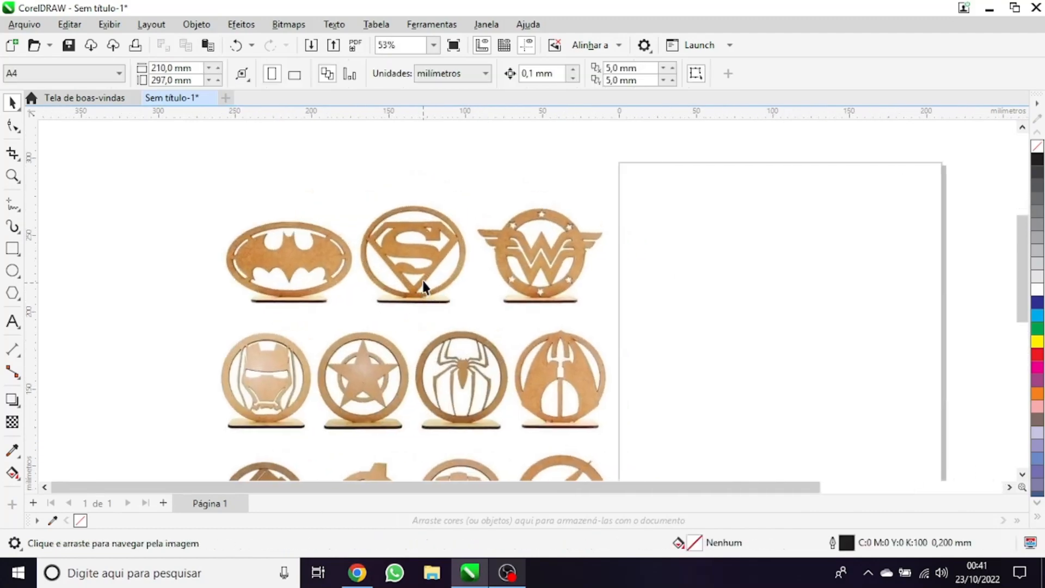
scroll(414, 327, down, 3)
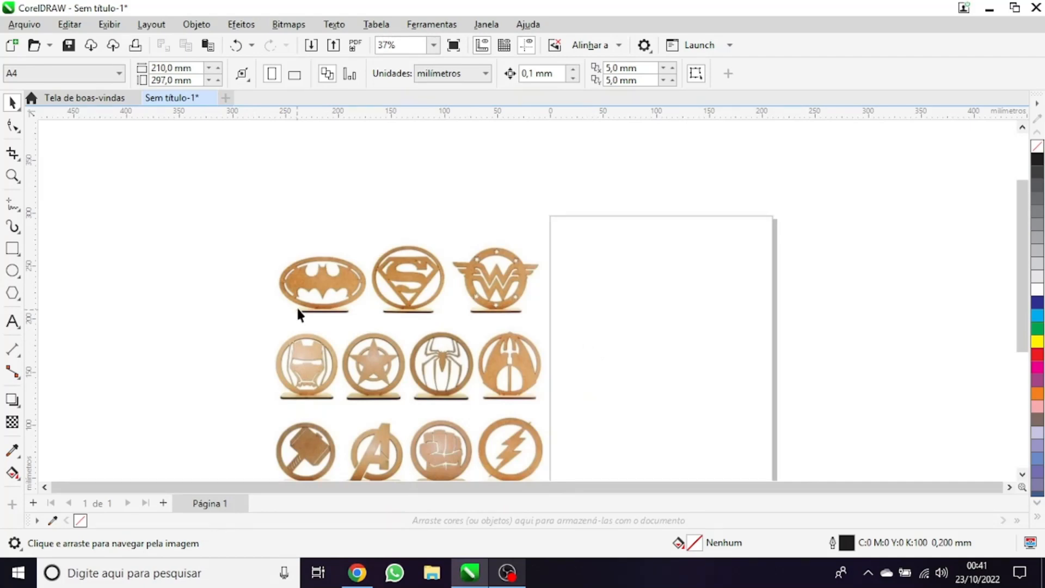
scroll(393, 273, up, 2)
scroll(393, 274, up, 2)
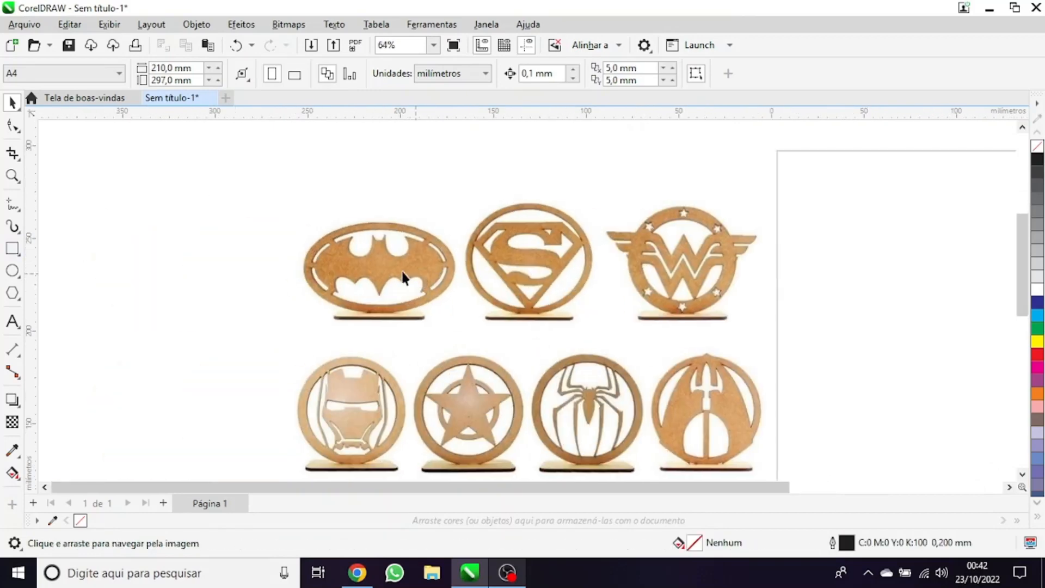
scroll(332, 246, up, 2)
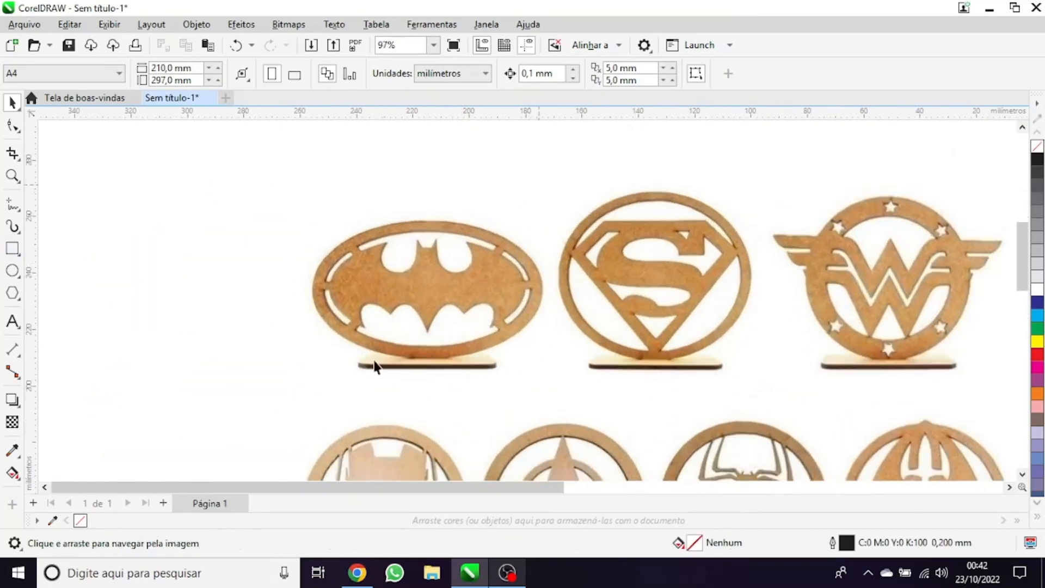
scroll(303, 302, down, 6)
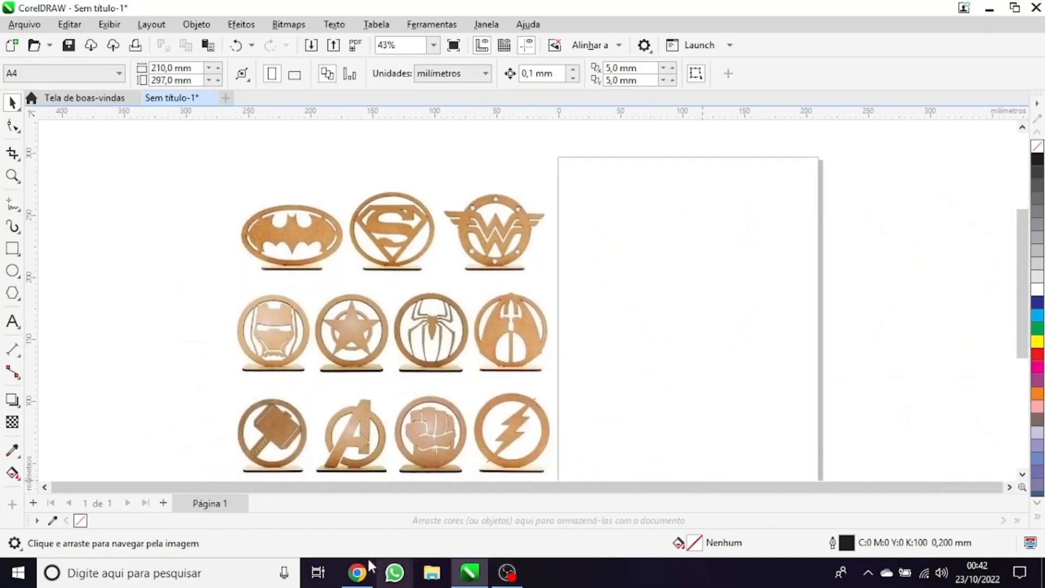
Switch to Chrome and search Google for "batman vetor"
click(358, 573)
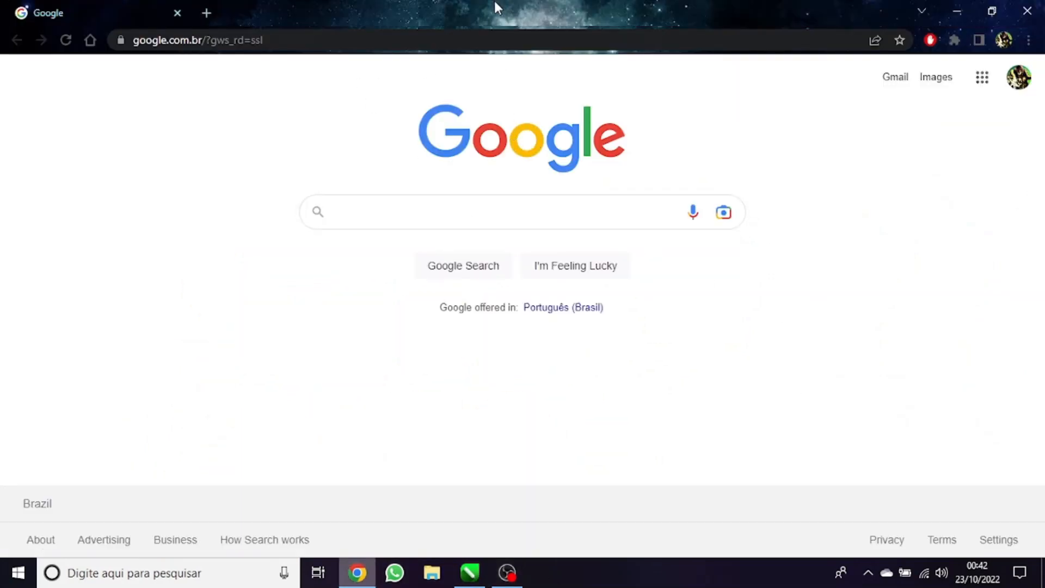
click(363, 214)
text(bat)
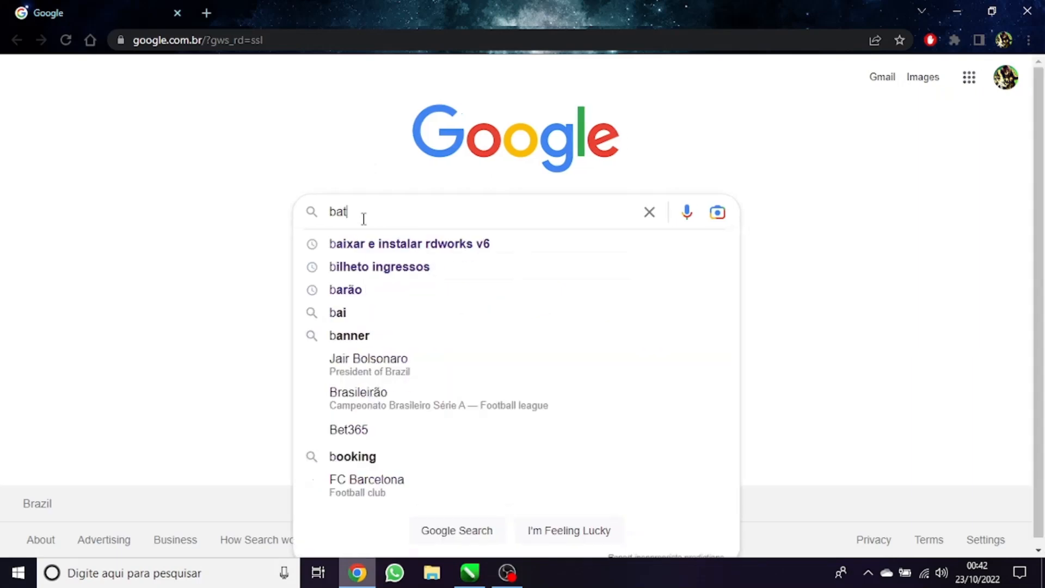
text(man vetor)
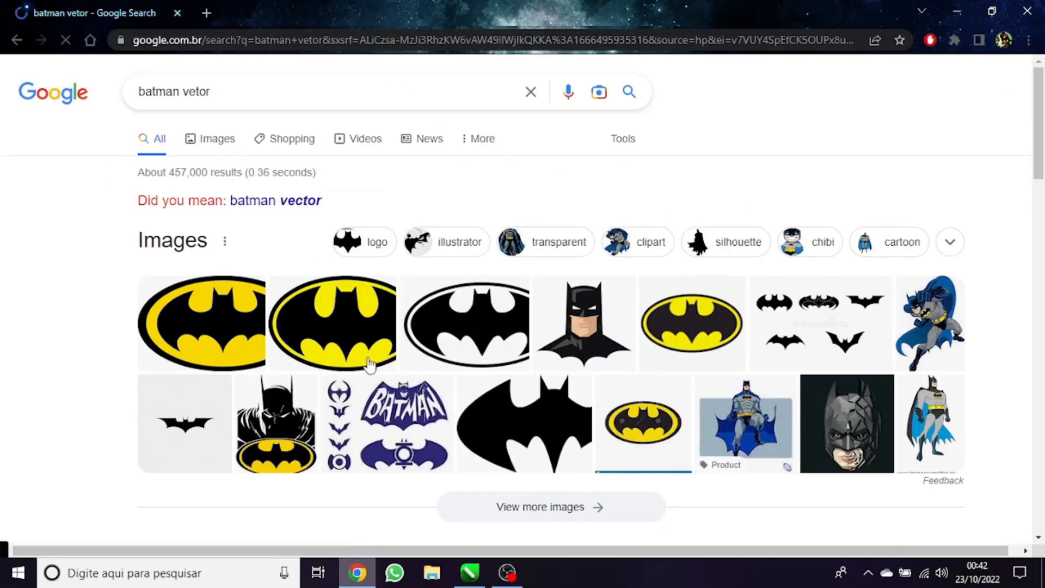
Find the black-and-white oval Batman logo from br.pinterest.com in the Google image results and copy the image
scroll(388, 433, down, 1)
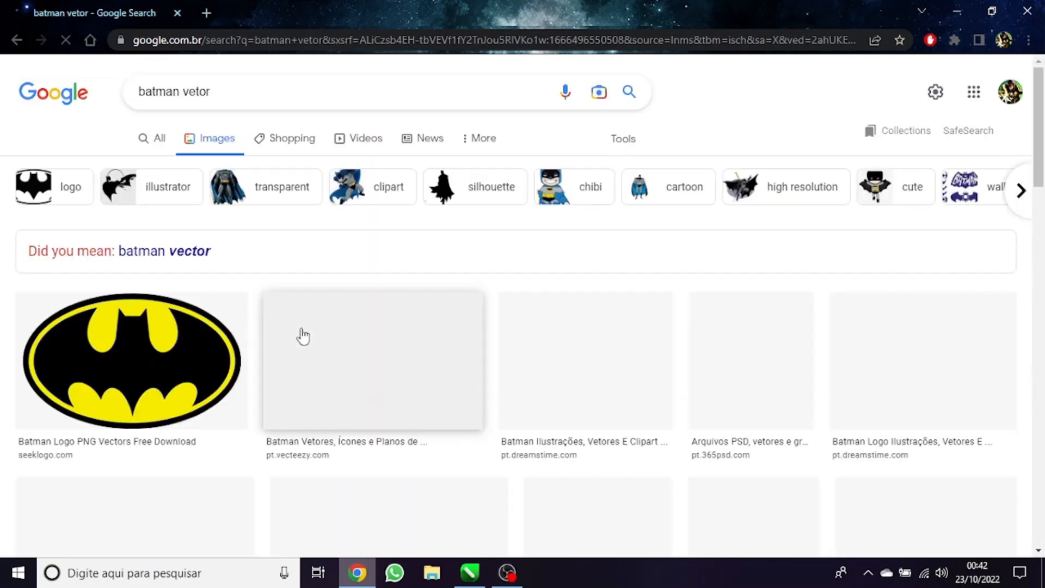
scroll(301, 333, down, 1)
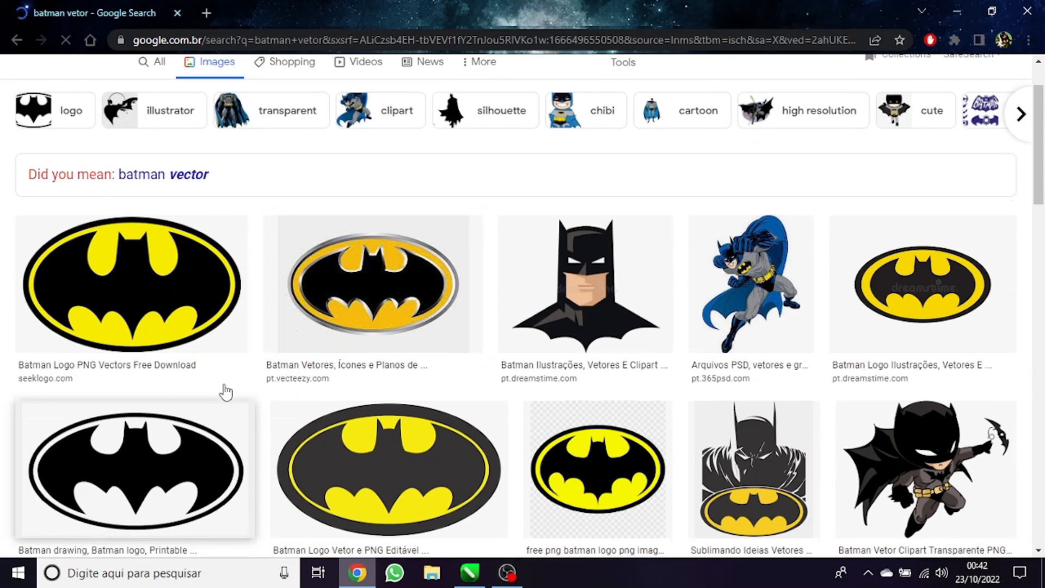
scroll(226, 392, down, 2)
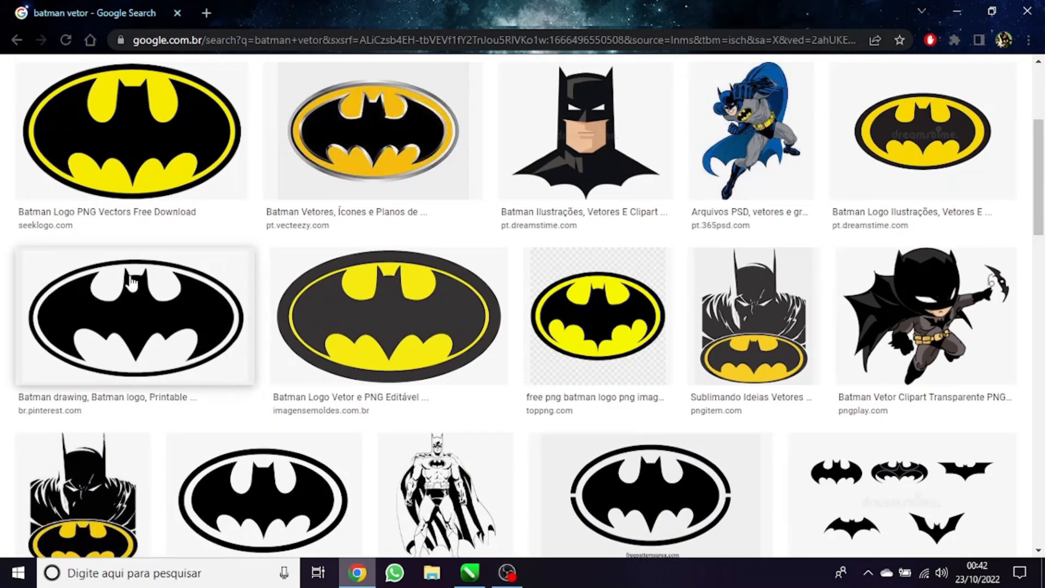
click(236, 301)
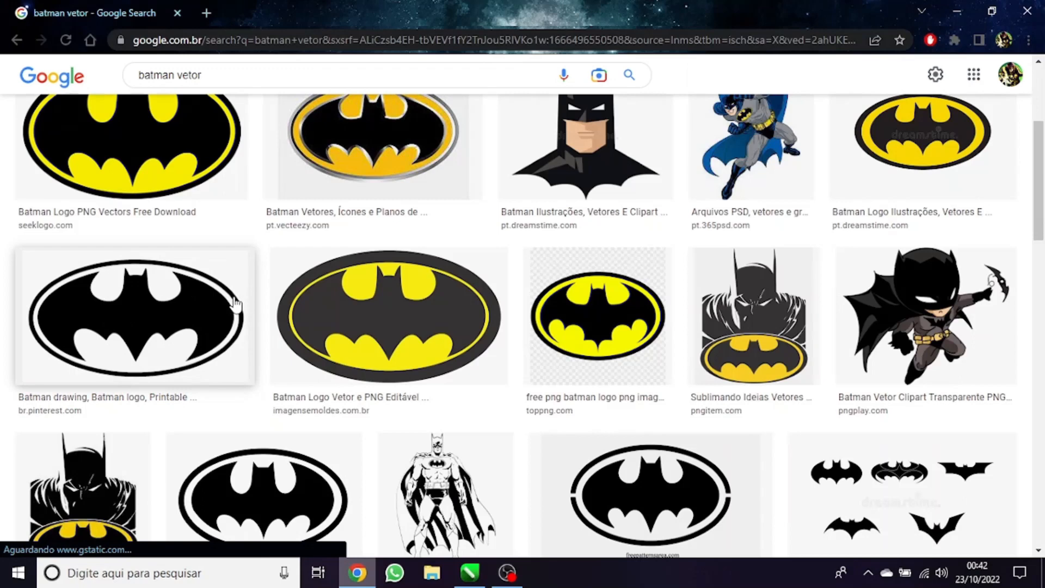
scroll(236, 301, down, 1)
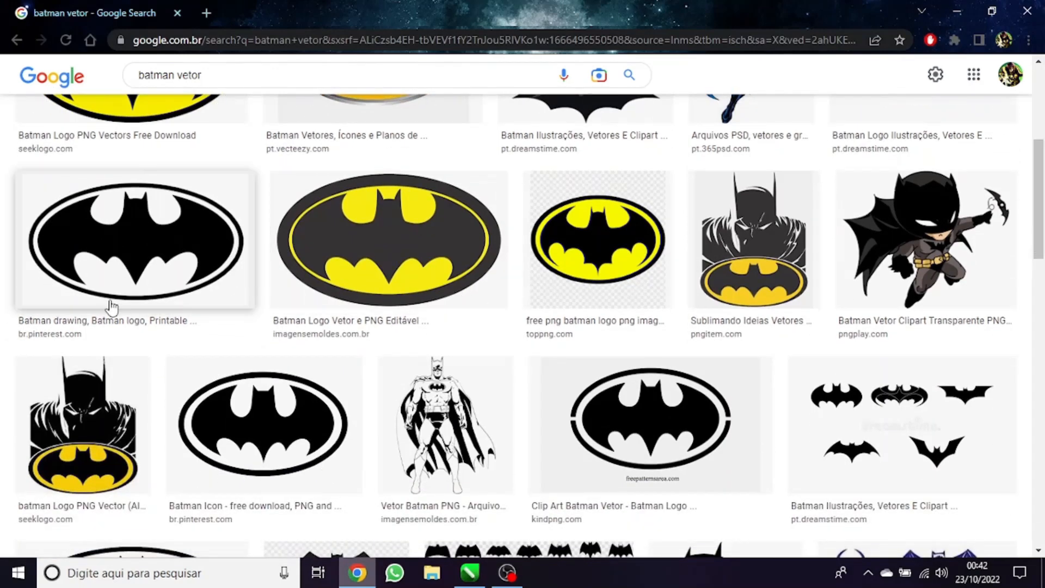
right_click(178, 241)
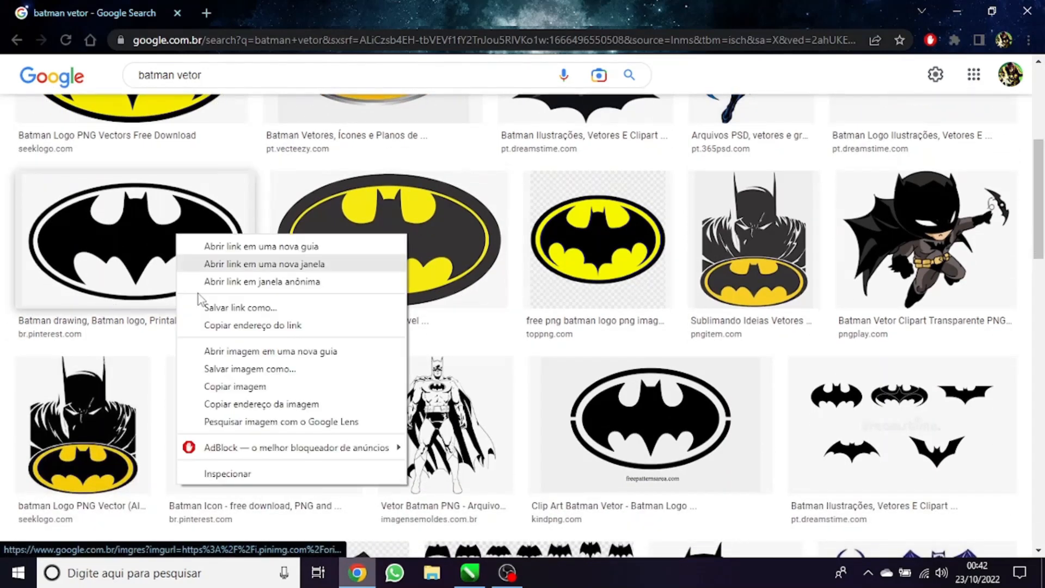
click(226, 389)
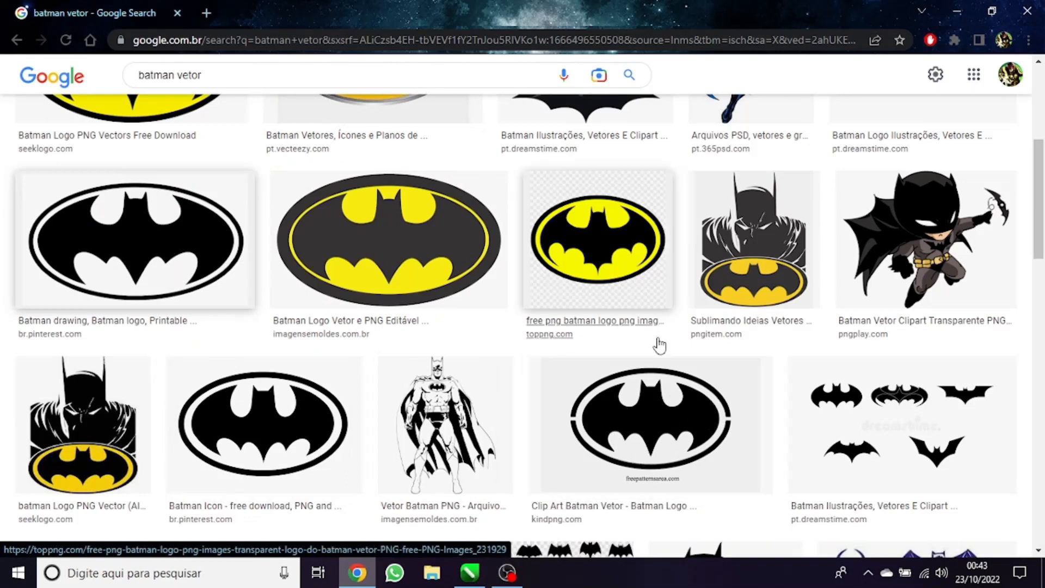
right_click(122, 238)
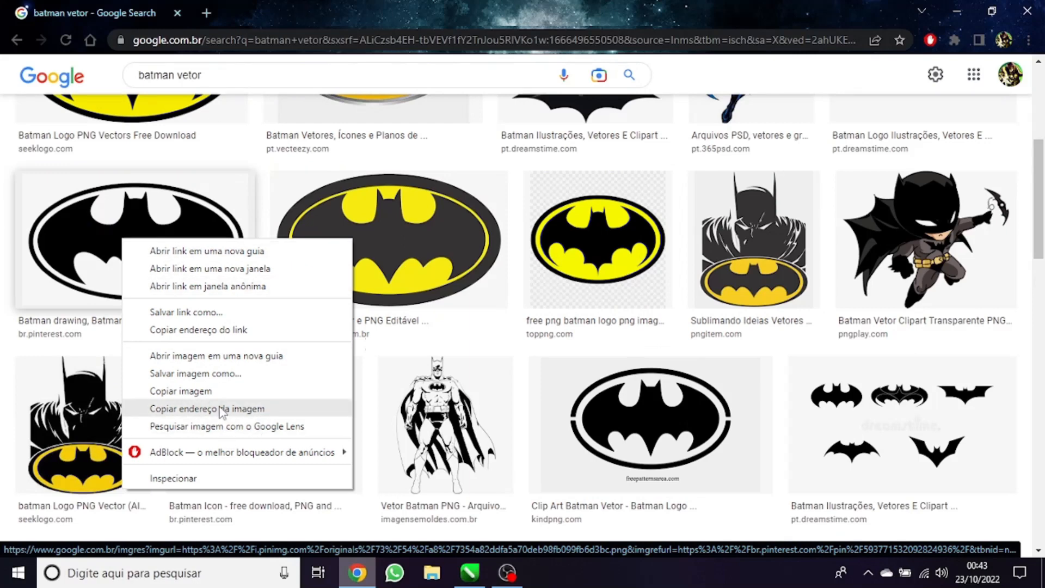
click(207, 391)
Switch to CorelDRAW, paste the copied Batman logo and move it off the reference image to the middle of the page's width
key(alt+Tab)
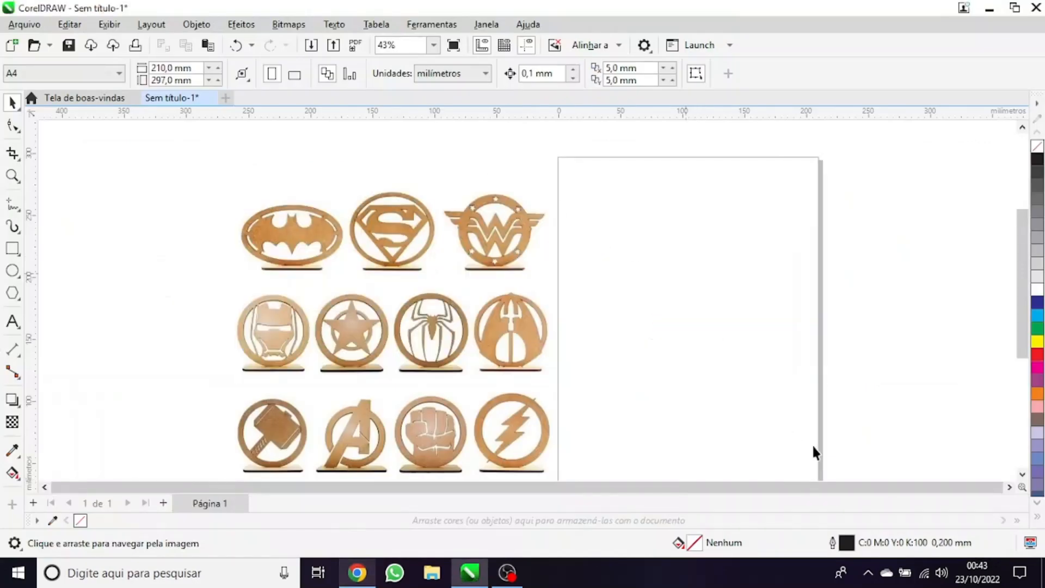
right_click(684, 275)
click(730, 409)
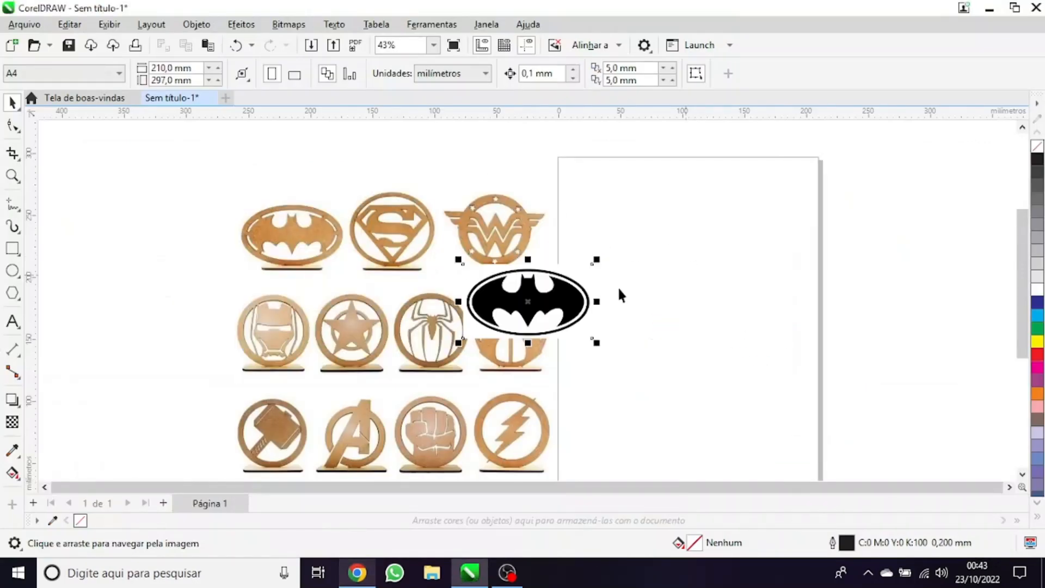
scroll(619, 289, down, 3)
drag(563, 306, 735, 282)
scroll(710, 278, up, 2)
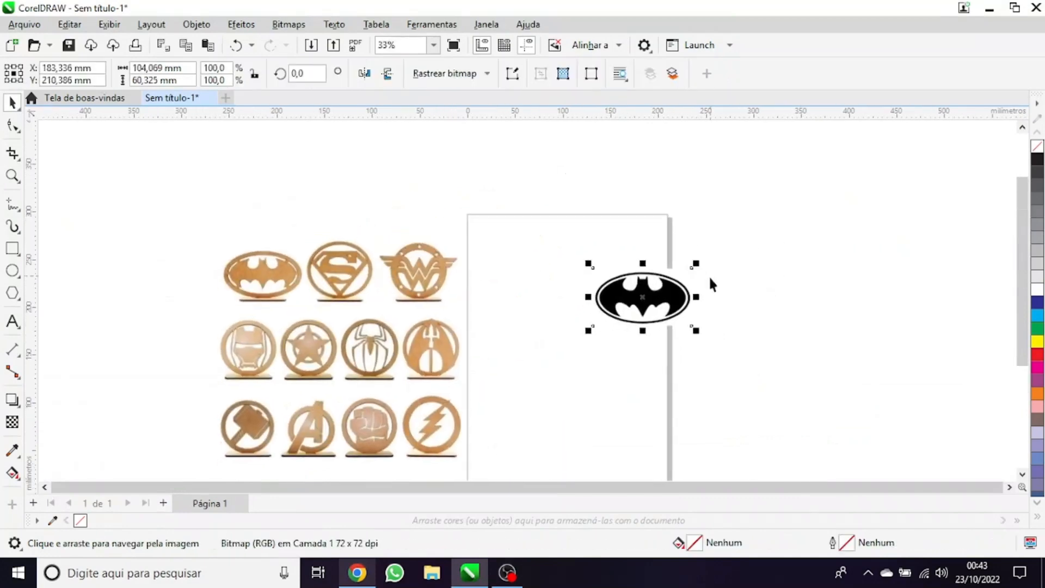
scroll(709, 276, up, 1)
drag(646, 305, 554, 316)
Convert the Batman logo bitmap to Preto-e-branco (1 bit) at a resolution of 300 dpi
scroll(553, 333, up, 2)
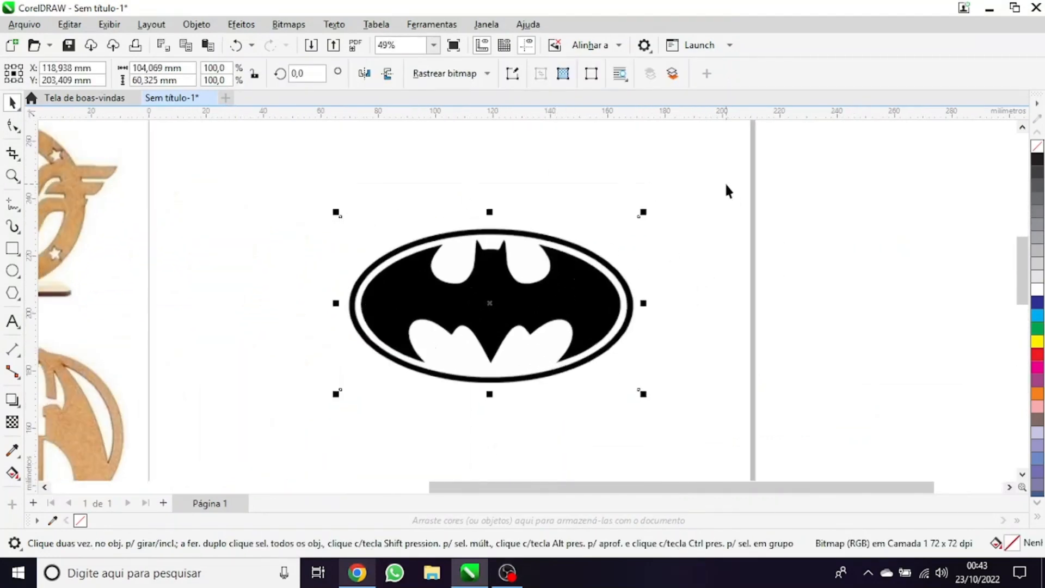
click(816, 203)
click(455, 303)
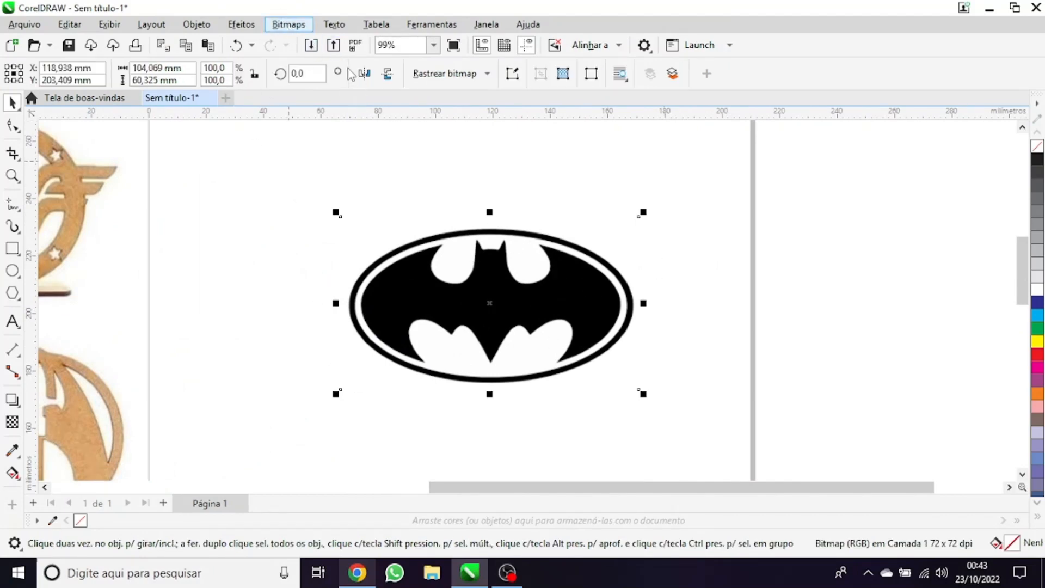
click(305, 25)
click(305, 45)
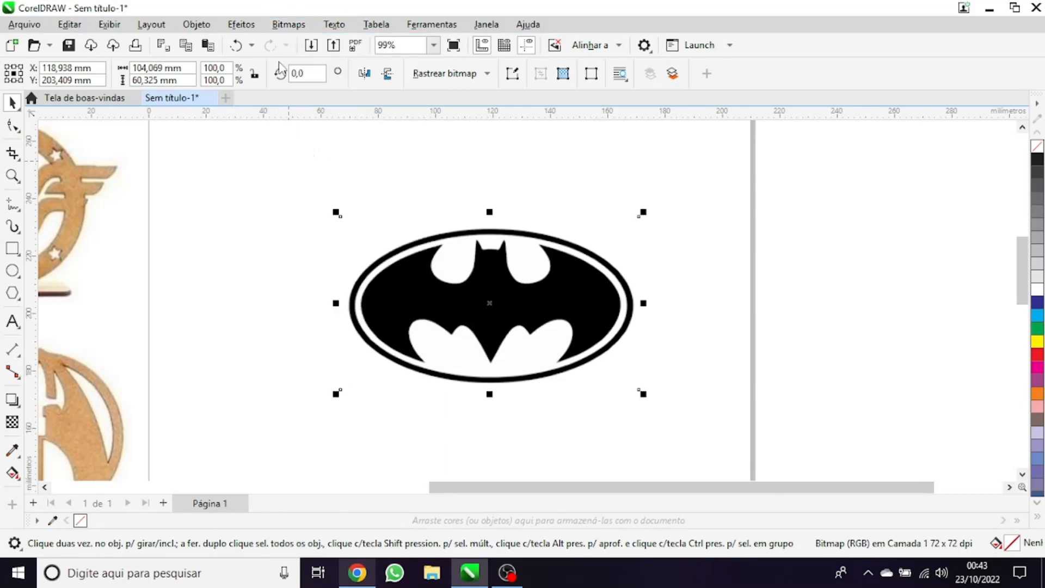
click(525, 243)
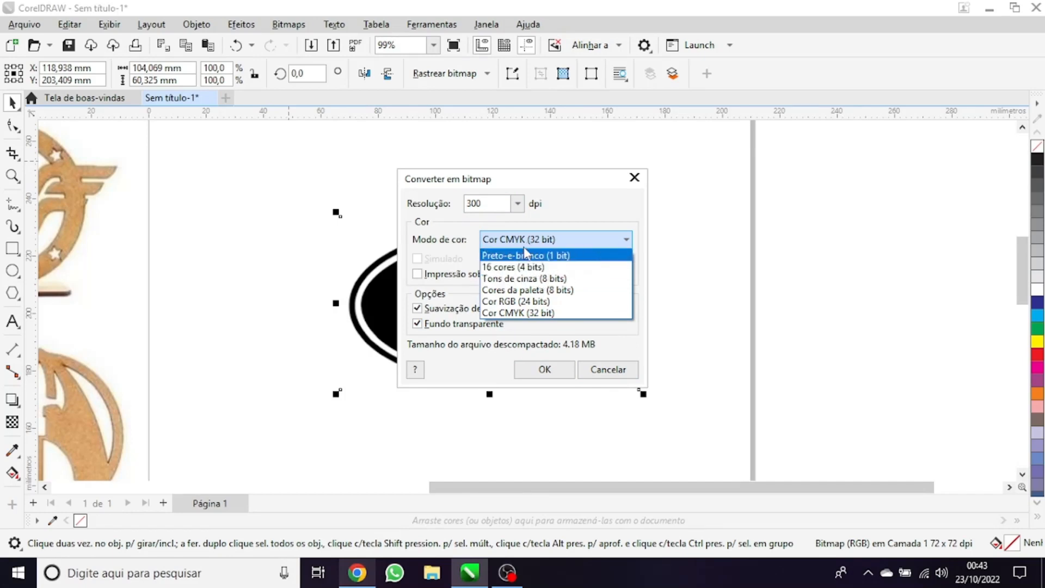
click(515, 256)
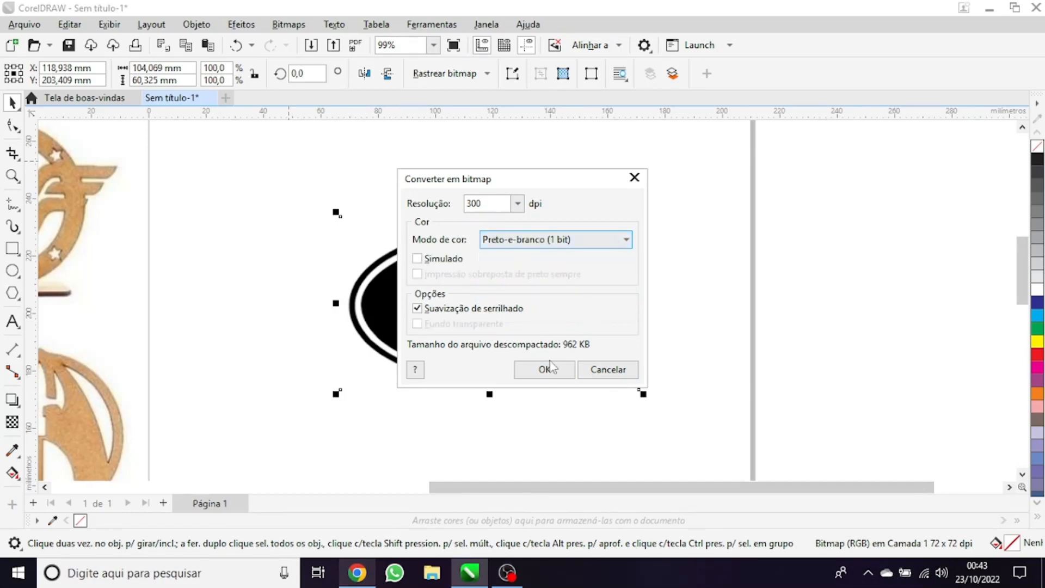
click(544, 370)
Move the black-and-white Batman bitmap further down the page and vectorize it with Rastreio rápido
scroll(469, 272, down, 1)
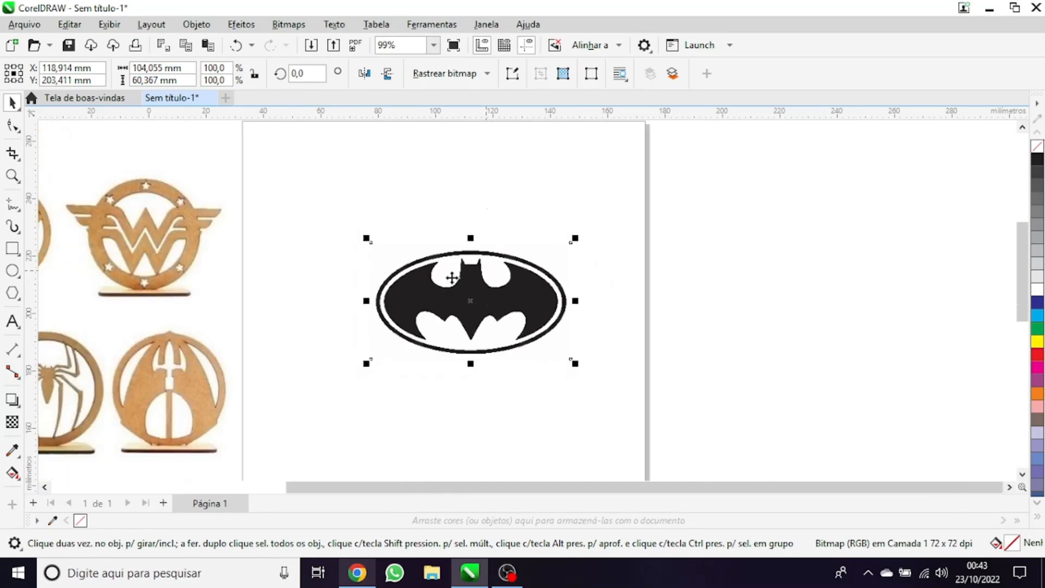
scroll(452, 277, up, 2)
scroll(500, 318, up, 2)
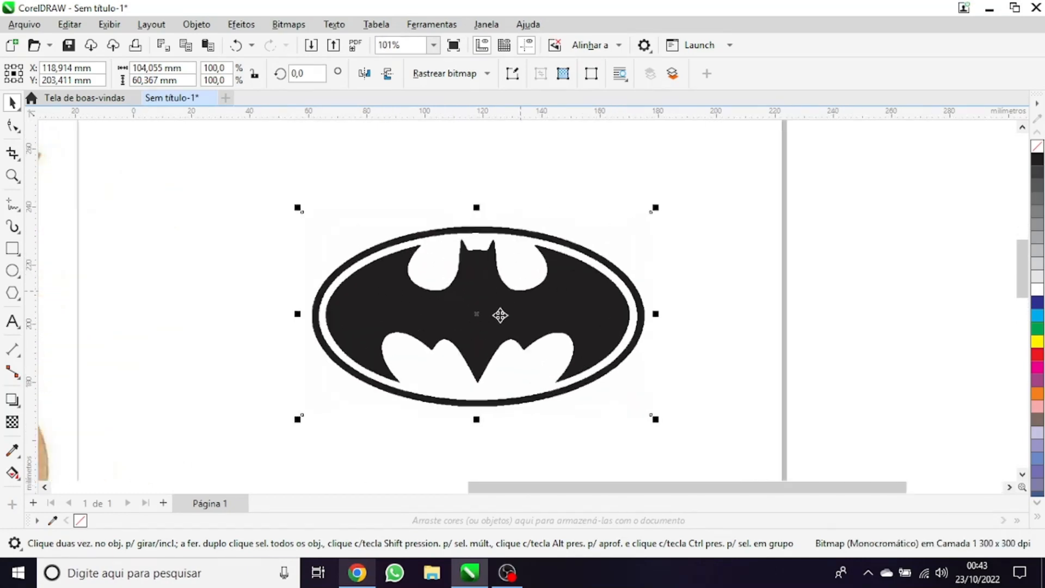
drag(672, 330, 569, 310)
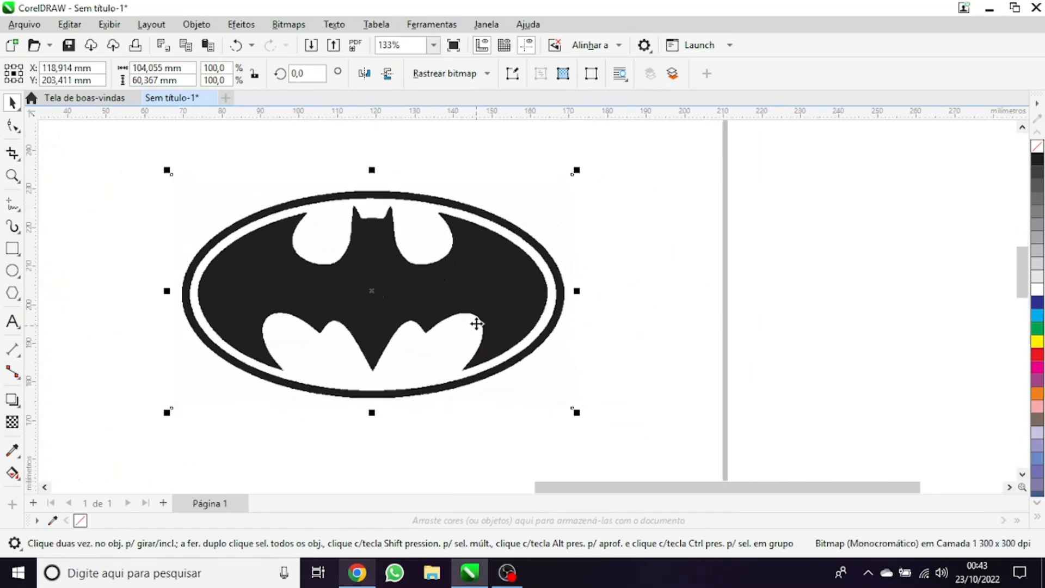
drag(440, 297, 458, 396)
scroll(457, 253, down, 2)
drag(453, 260, 440, 169)
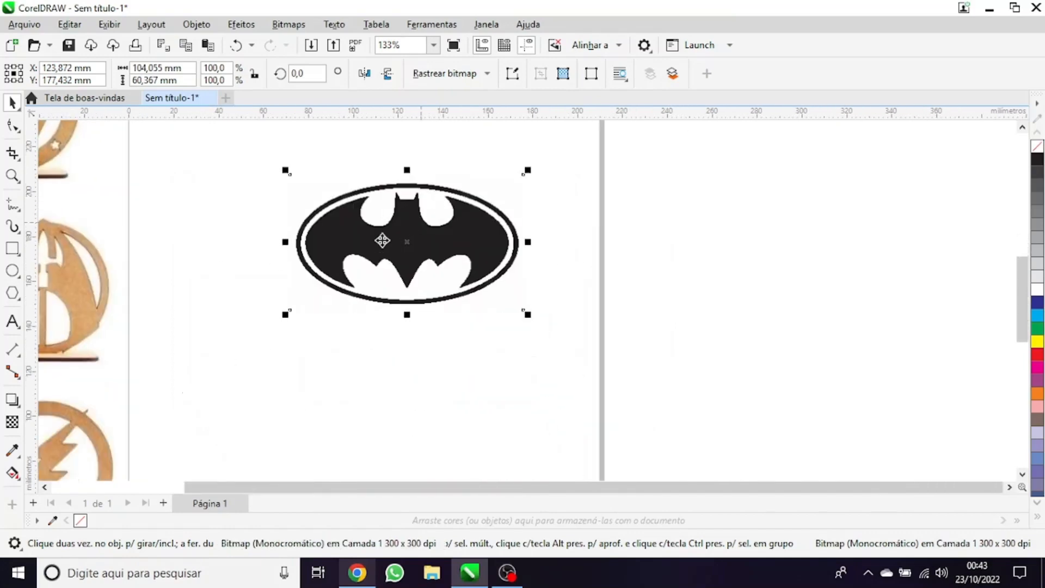
drag(383, 241, 362, 296)
click(436, 71)
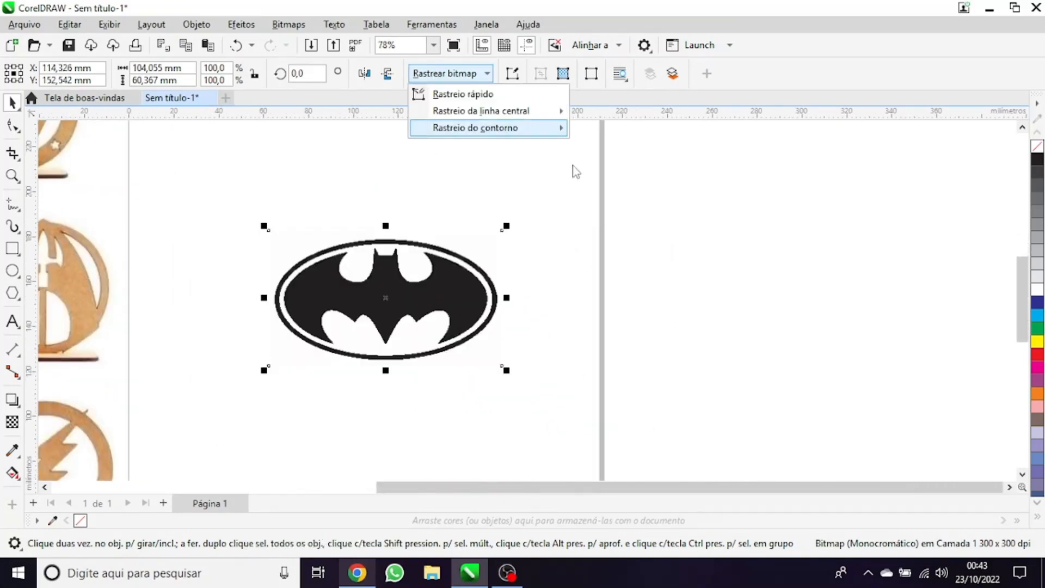
click(463, 94)
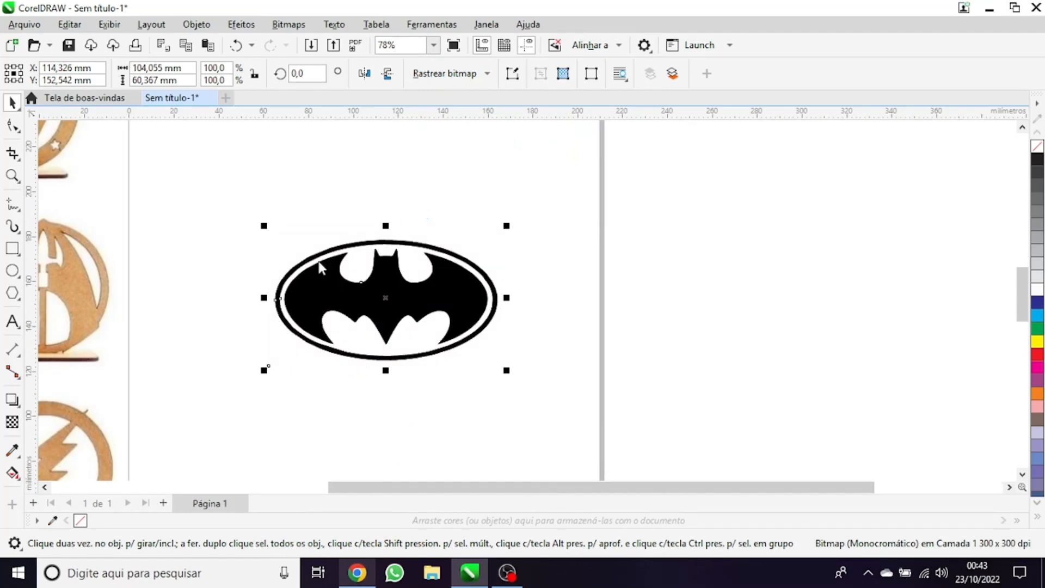
Remove the fill of the traced Batman logo and give it a black outline
scroll(321, 267, up, 2)
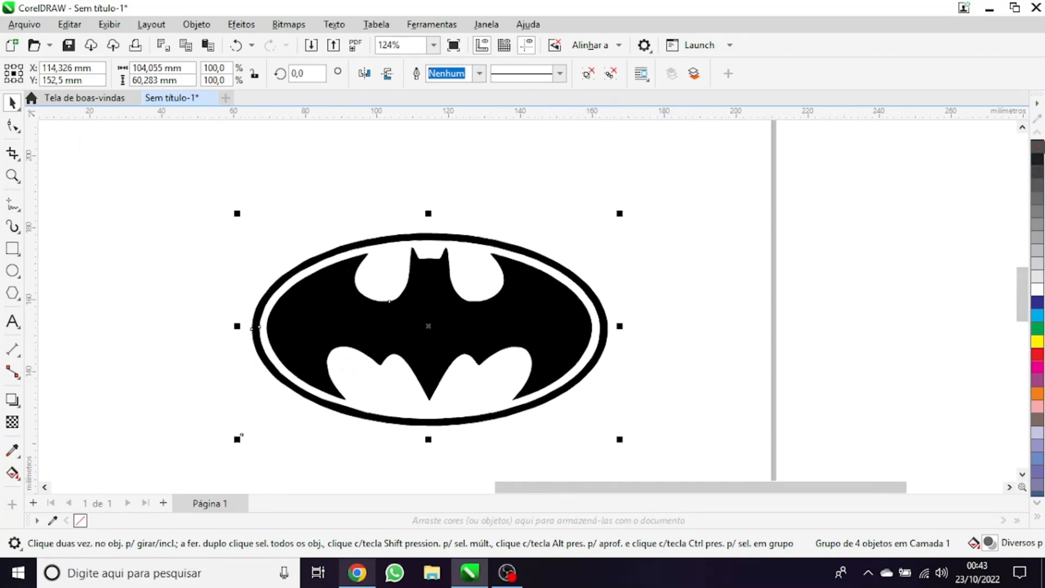
click(1038, 147)
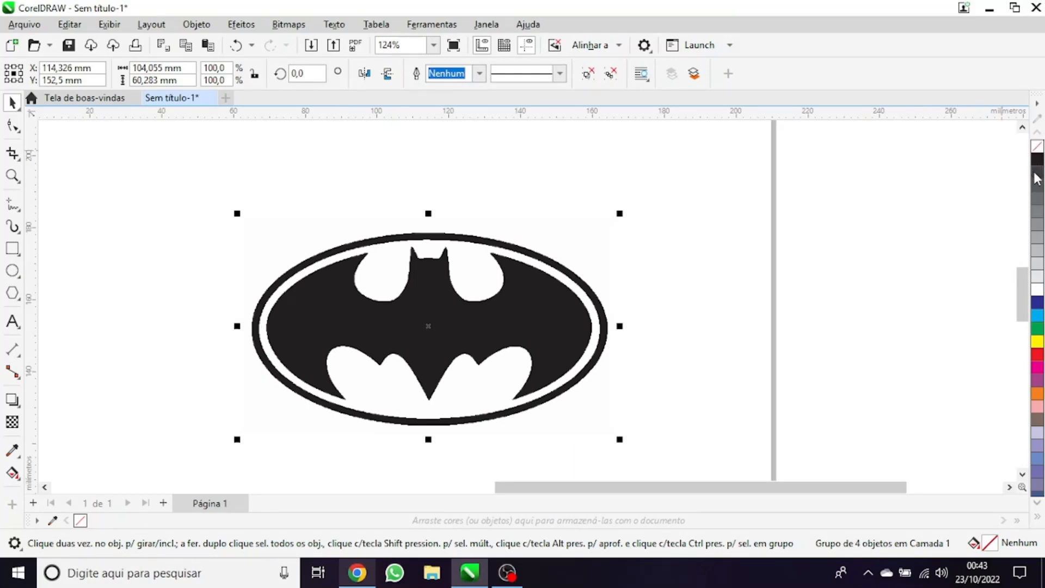
right_click(1038, 166)
Move the traced outline logo off the bitmap to the free area below it on the page
scroll(460, 310, down, 3)
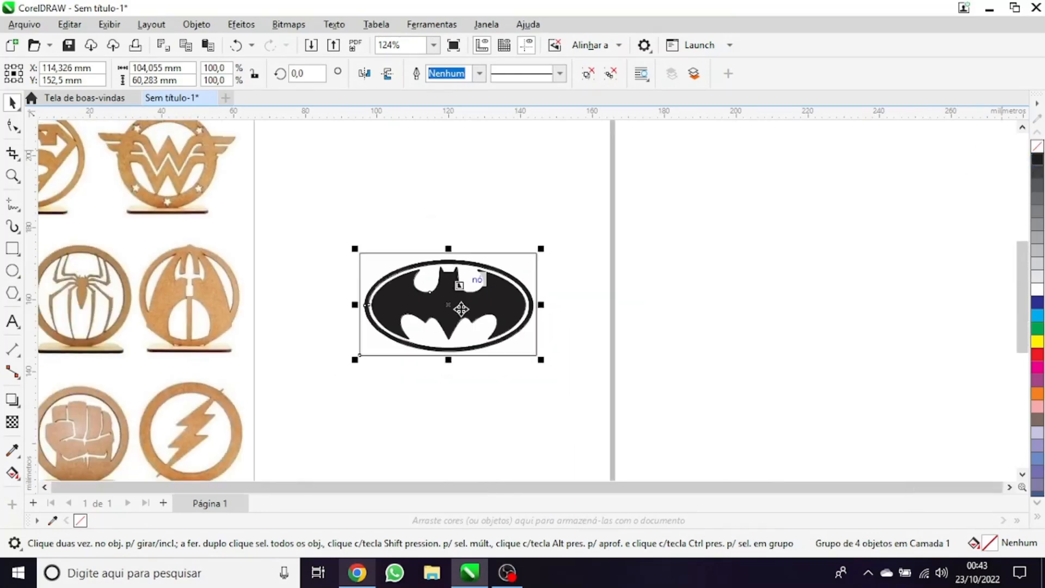
drag(462, 318, 454, 410)
scroll(466, 380, down, 1)
drag(467, 287, 476, 333)
scroll(523, 315, up, 1)
click(558, 352)
Remove the rectangular frame around the traced logo with the Excluir segmento virtual tool
scroll(558, 352, up, 1)
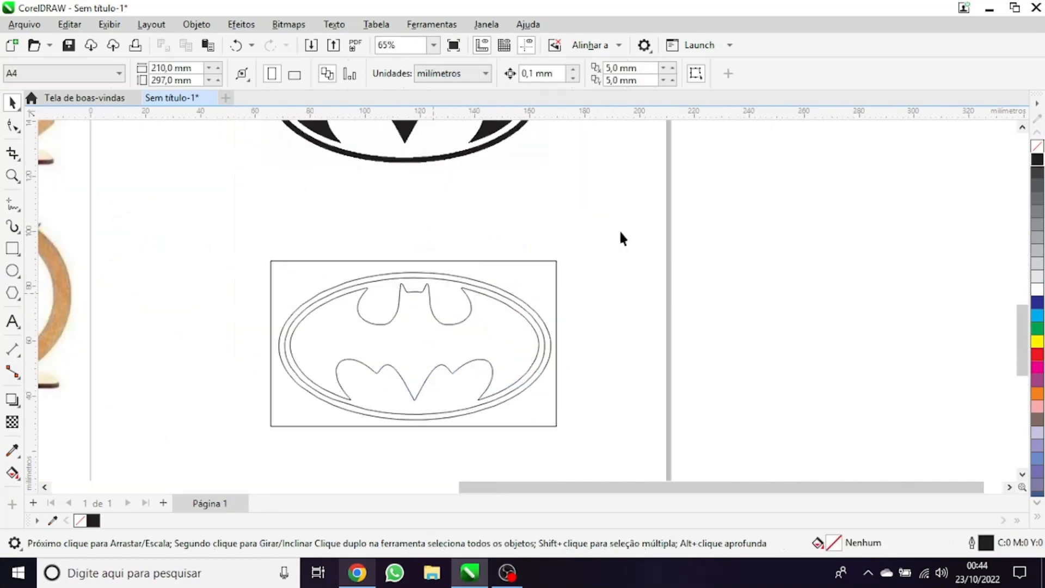
click(20, 163)
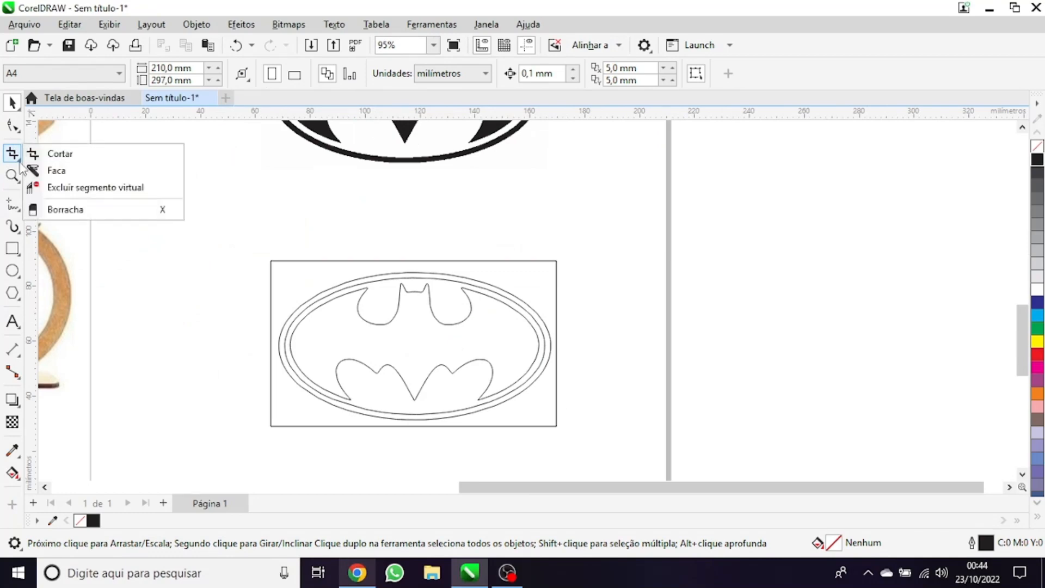
click(82, 187)
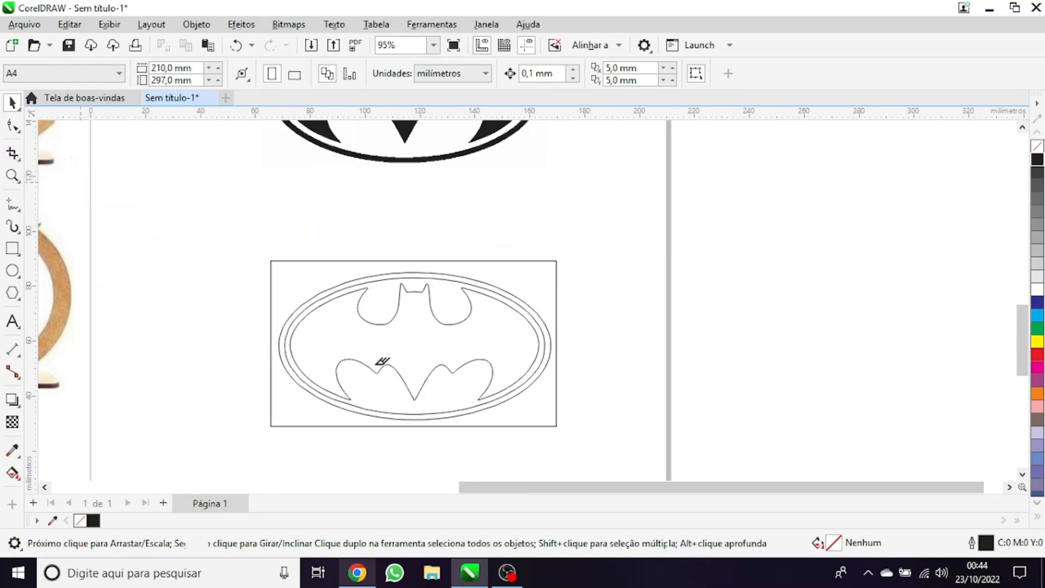
scroll(383, 361, up, 1)
click(647, 228)
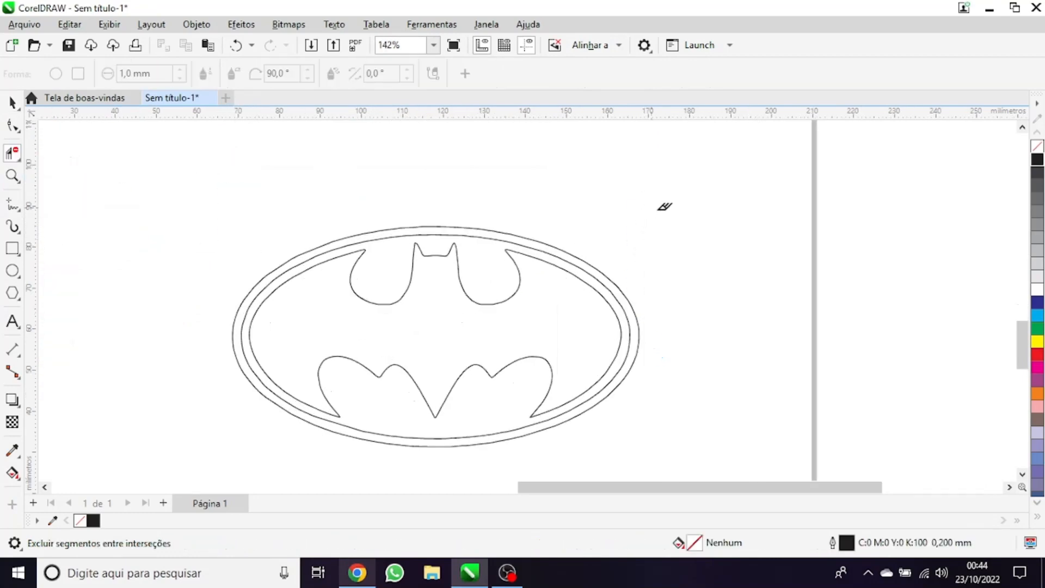
Examine the smoothness and nodes of the outermost oval curve using the Shape tool
scroll(240, 229, up, 1)
scroll(315, 229, up, 1)
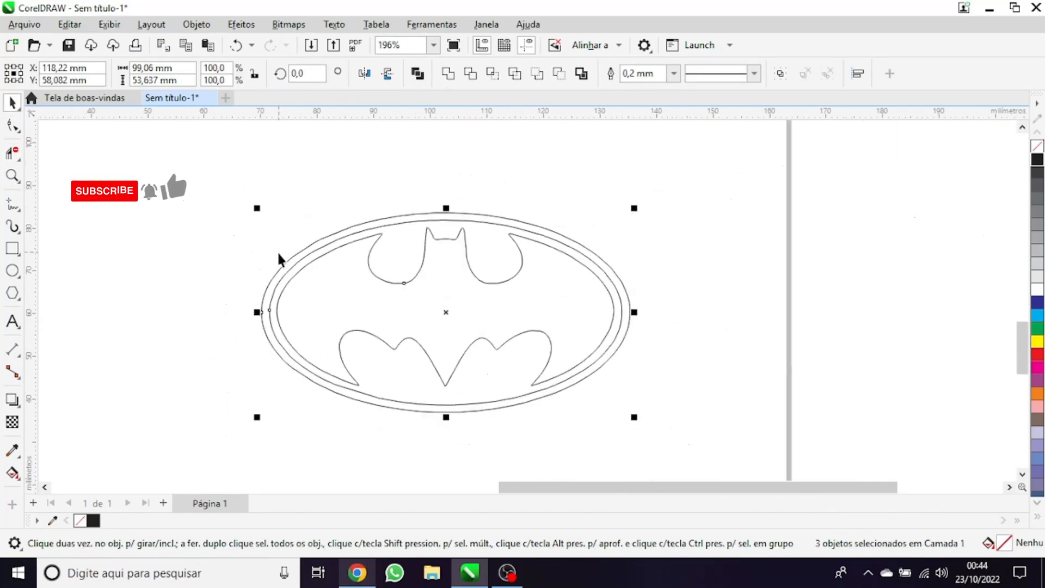
scroll(280, 257, up, 2)
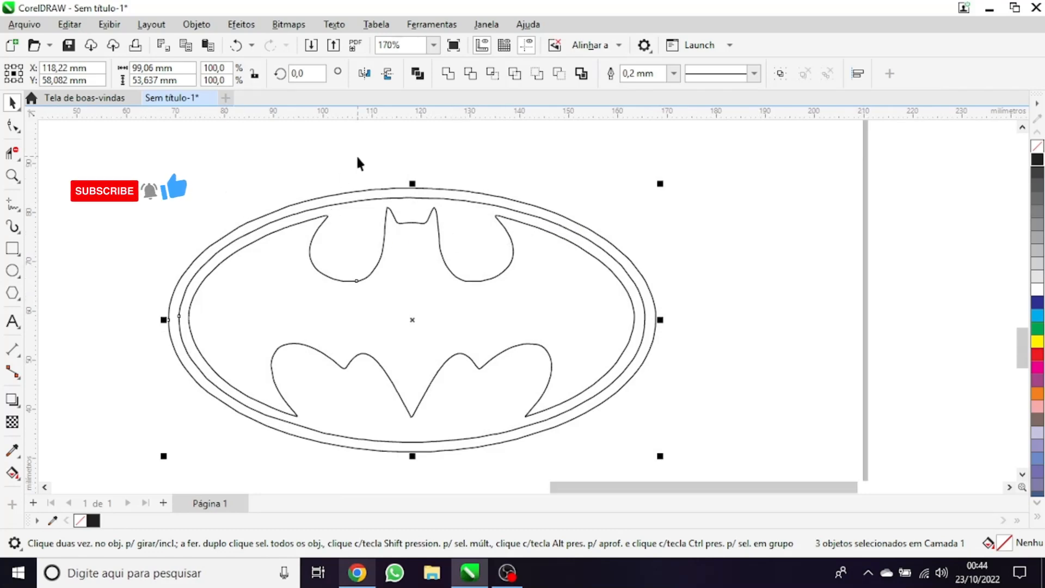
right_click(333, 200)
click(180, 162)
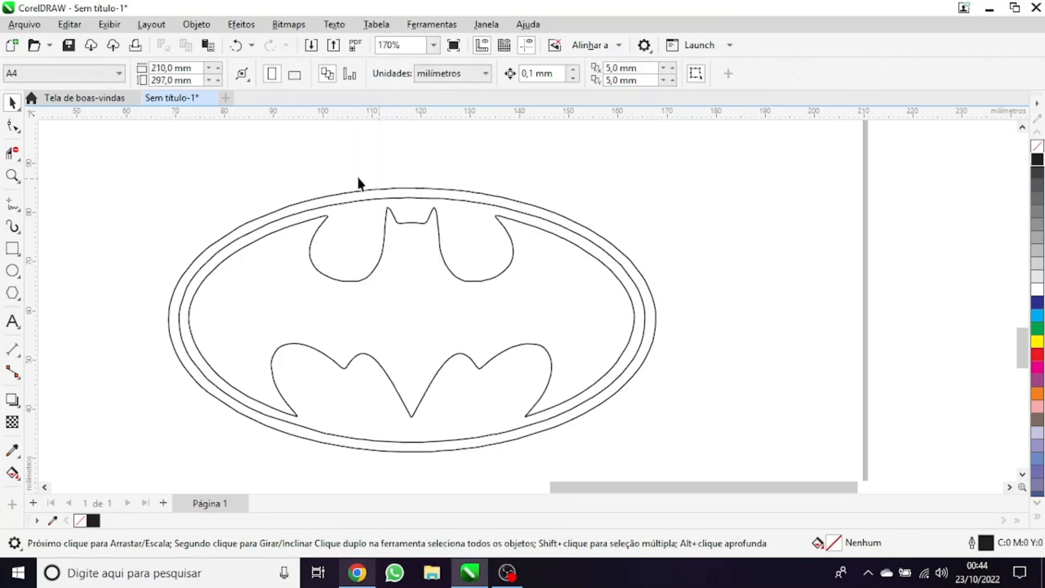
click(366, 191)
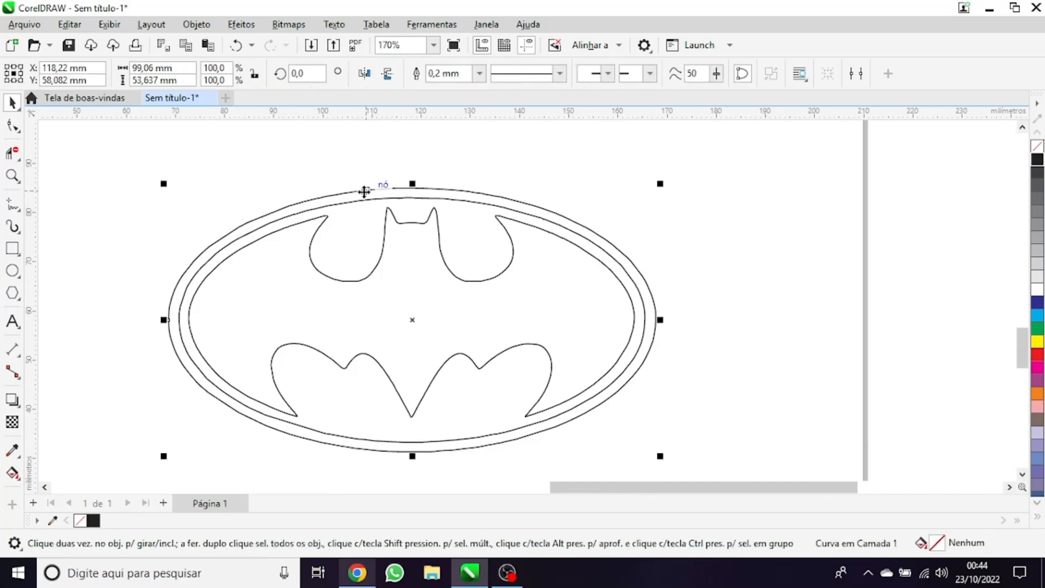
click(18, 129)
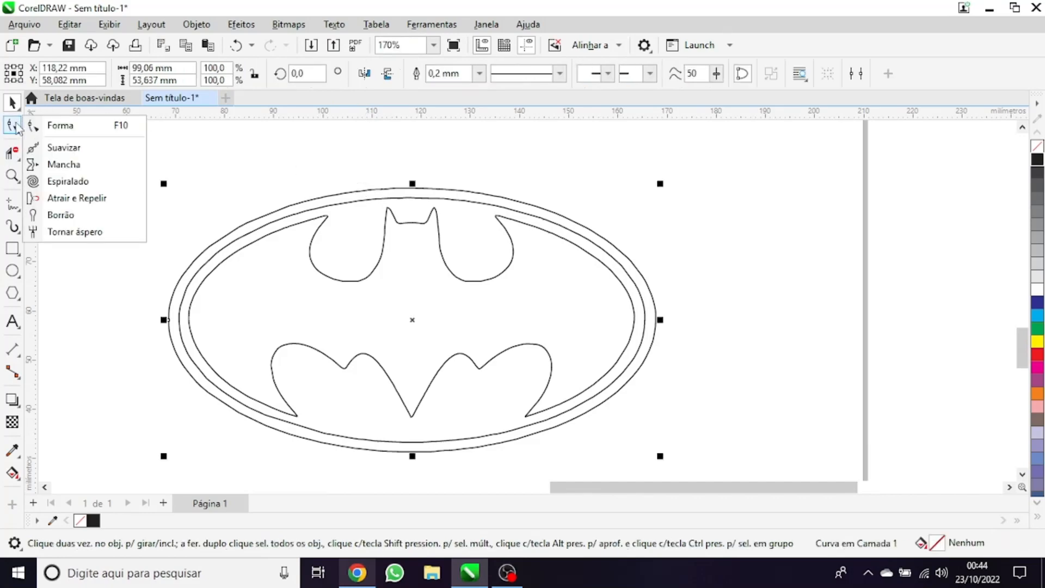
click(60, 125)
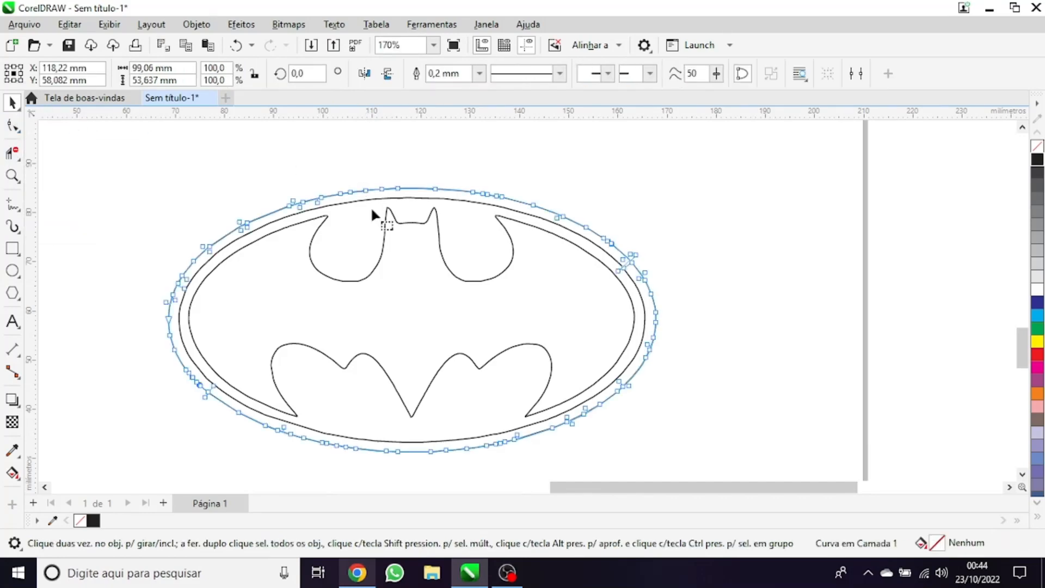
scroll(262, 174, up, 1)
scroll(365, 190, down, 1)
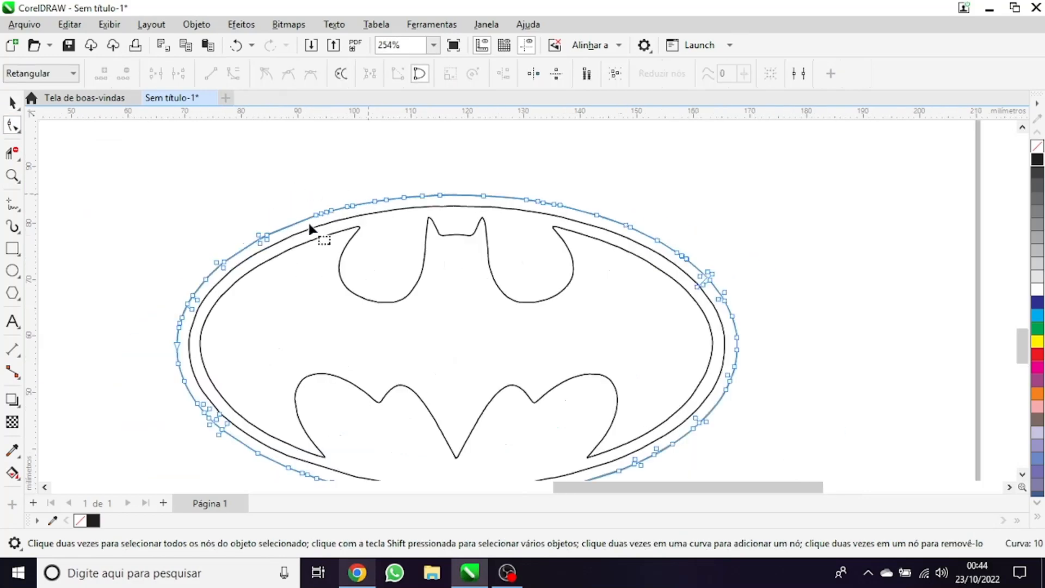
scroll(409, 396, down, 1)
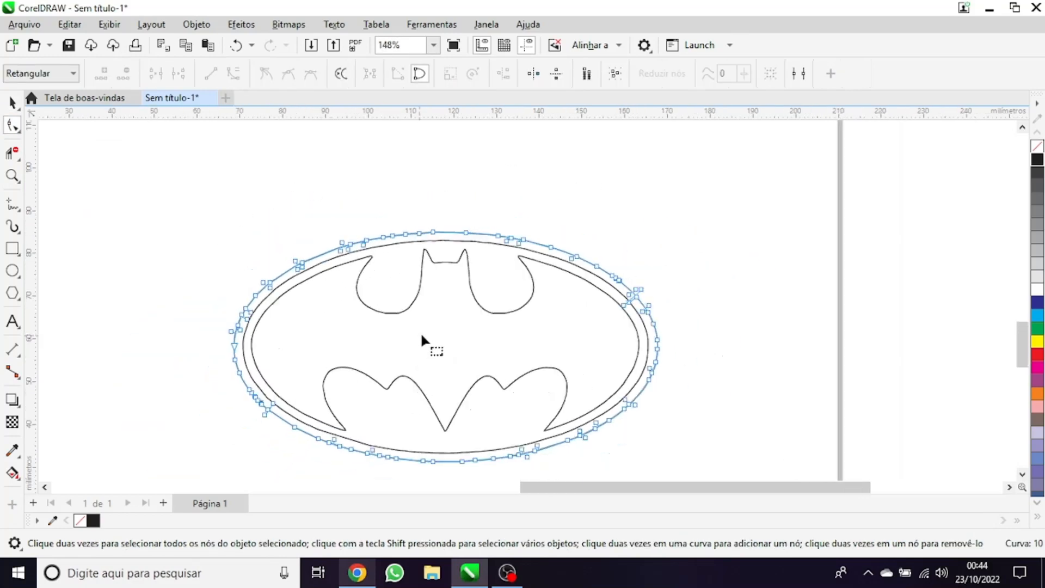
Delete the outermost oval of the traced logo, keeping the inner oval and the bat
scroll(459, 231, down, 2)
key(space)
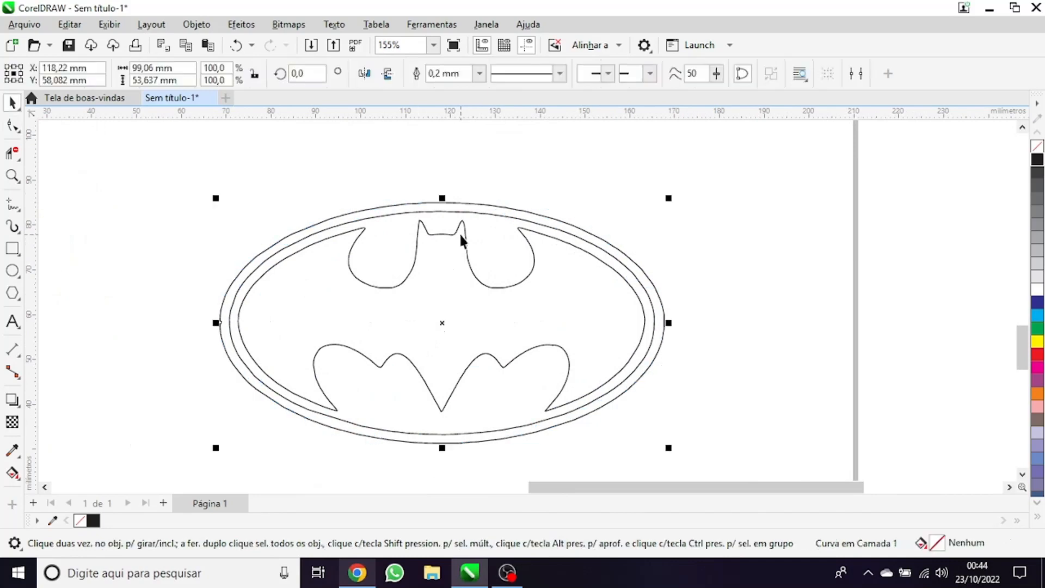
key(Escape)
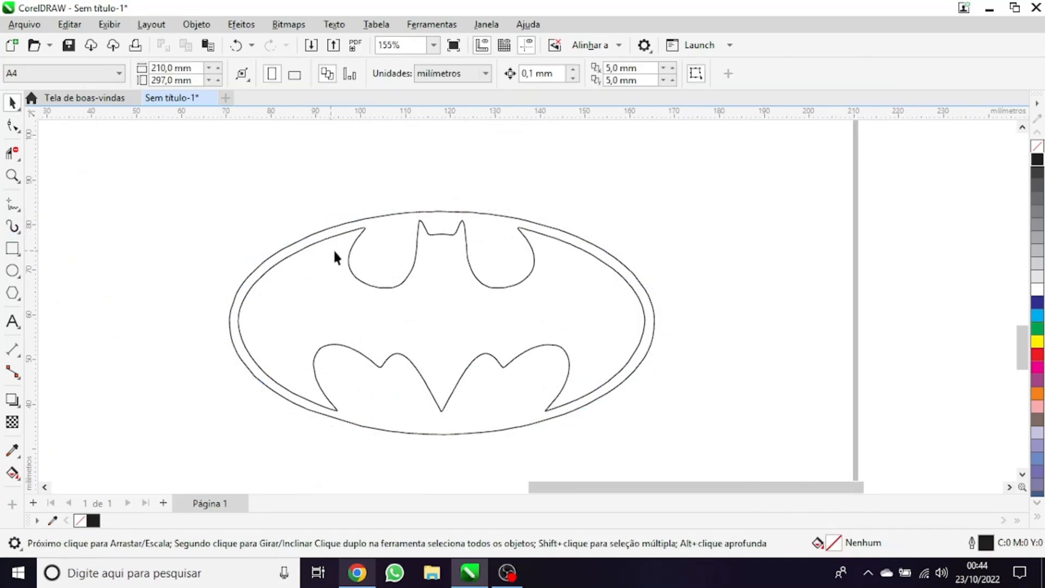
Delete the remaining traced oval around the bat and undo that deletion
click(302, 240)
key(Delete)
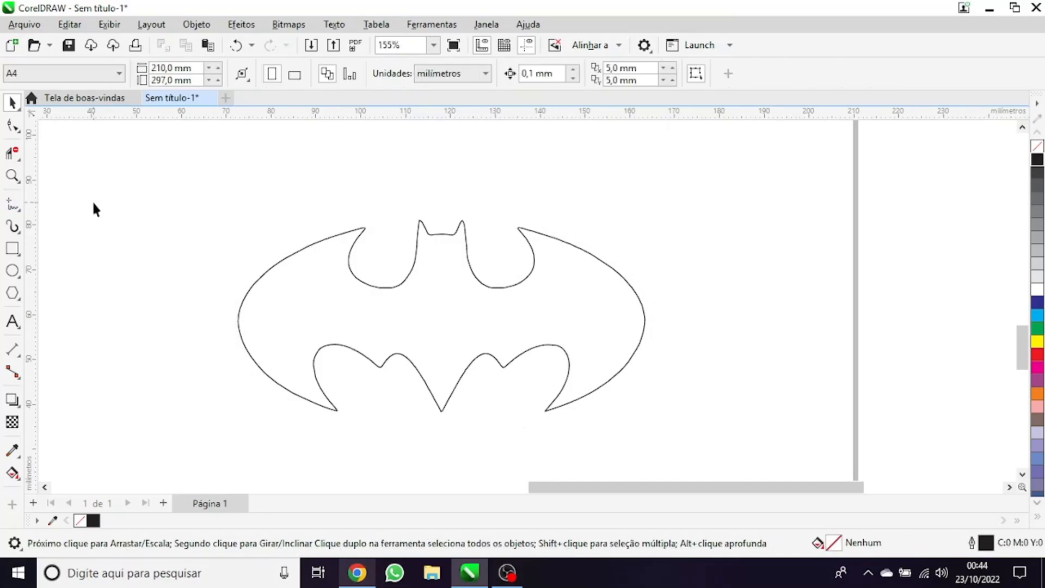
click(12, 270)
key(ctrl+z)
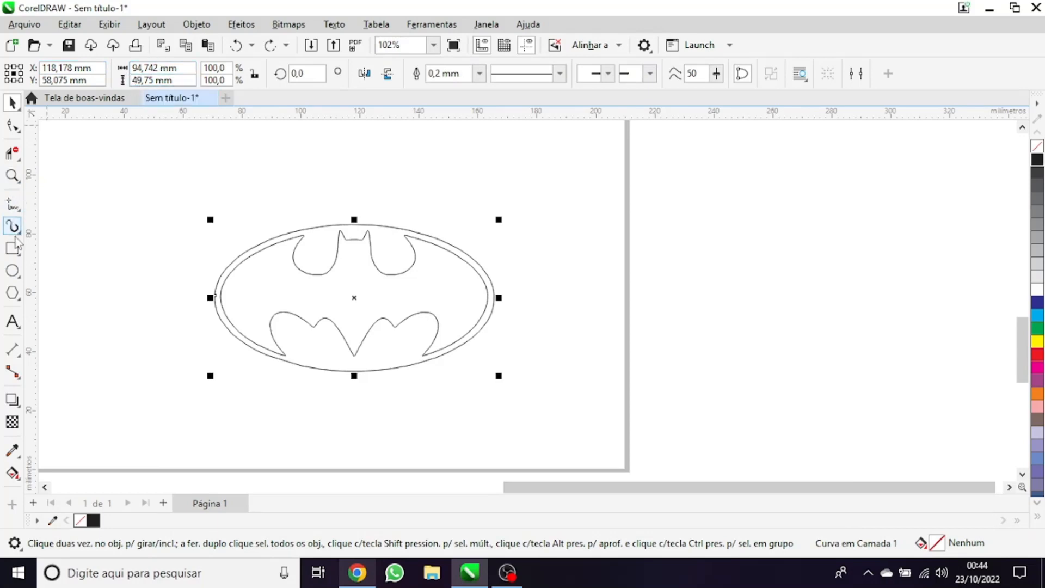
Draw an ellipse to the right of the page and set its size to 94 mm wide by 49 mm high
click(12, 271)
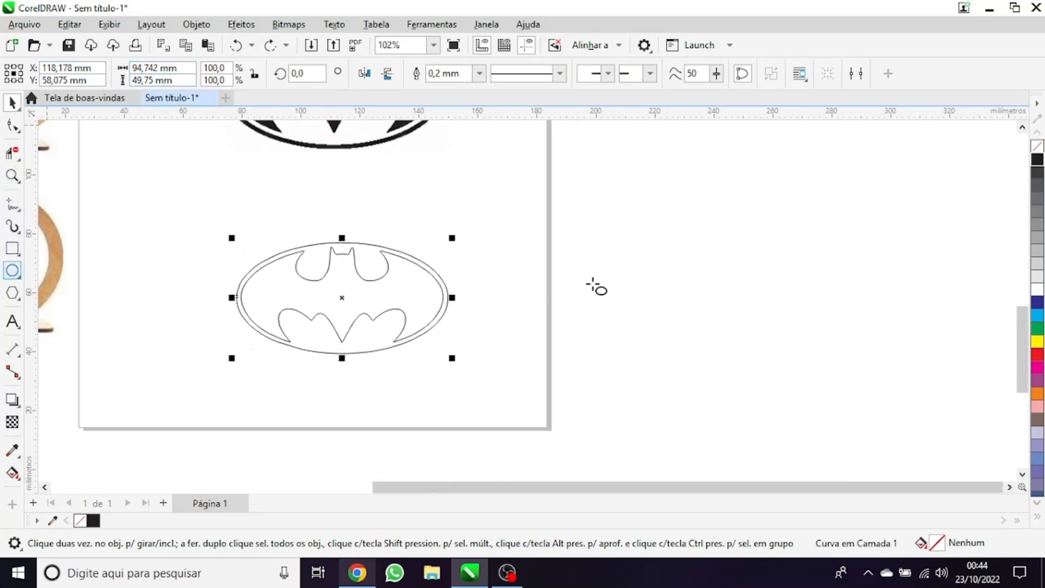
drag(569, 266, 740, 346)
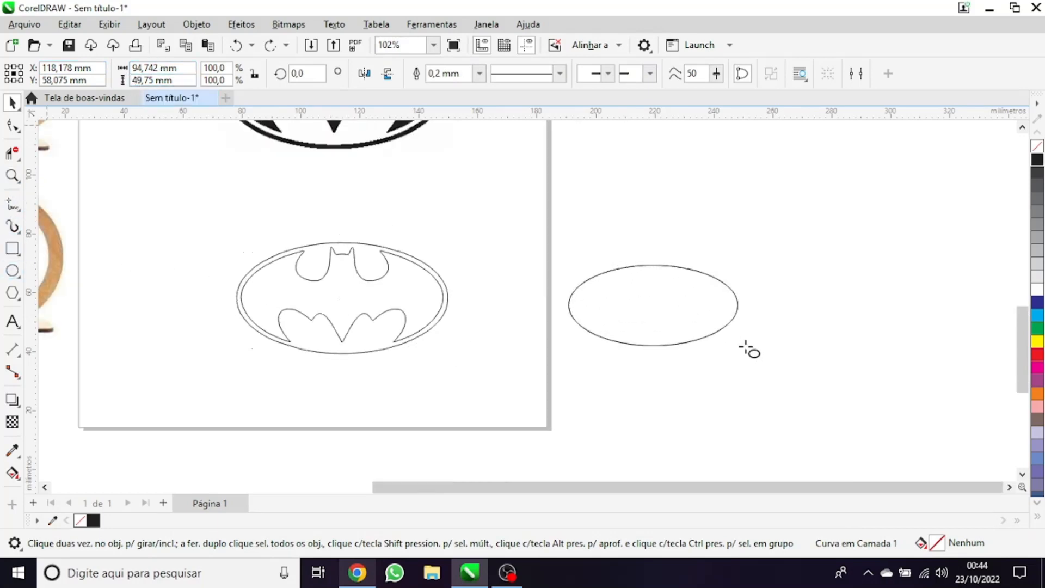
double_click(136, 67)
text(94mm)
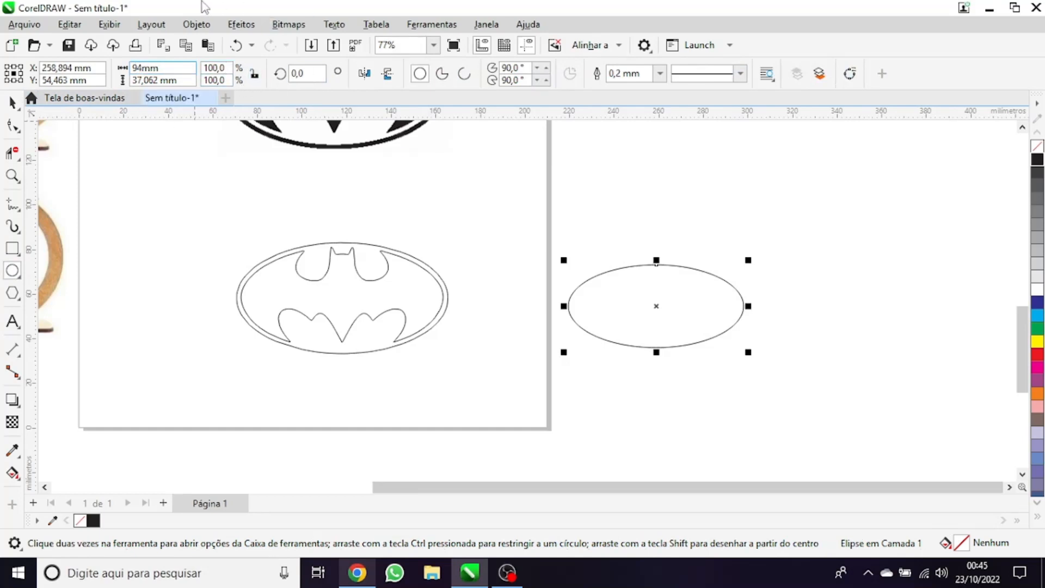
click(138, 80)
text(4)
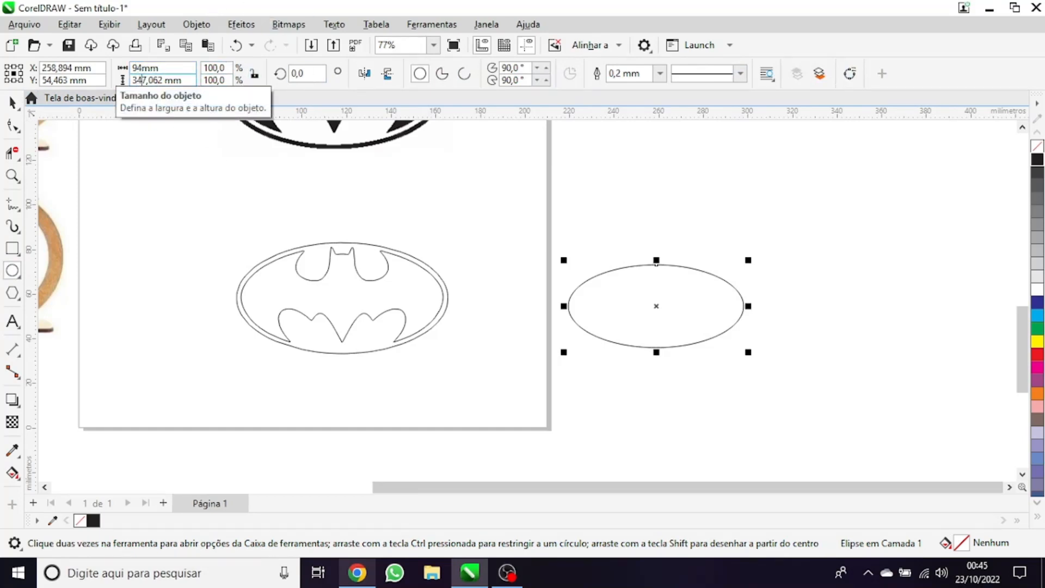
key(BackSpace)
key(Return)
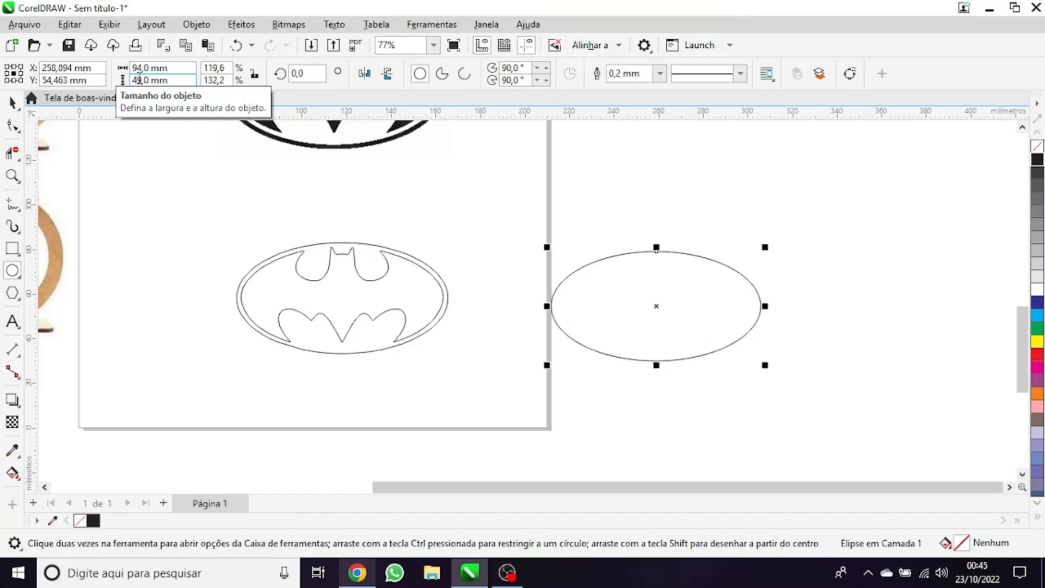
scroll(502, 298, down, 3)
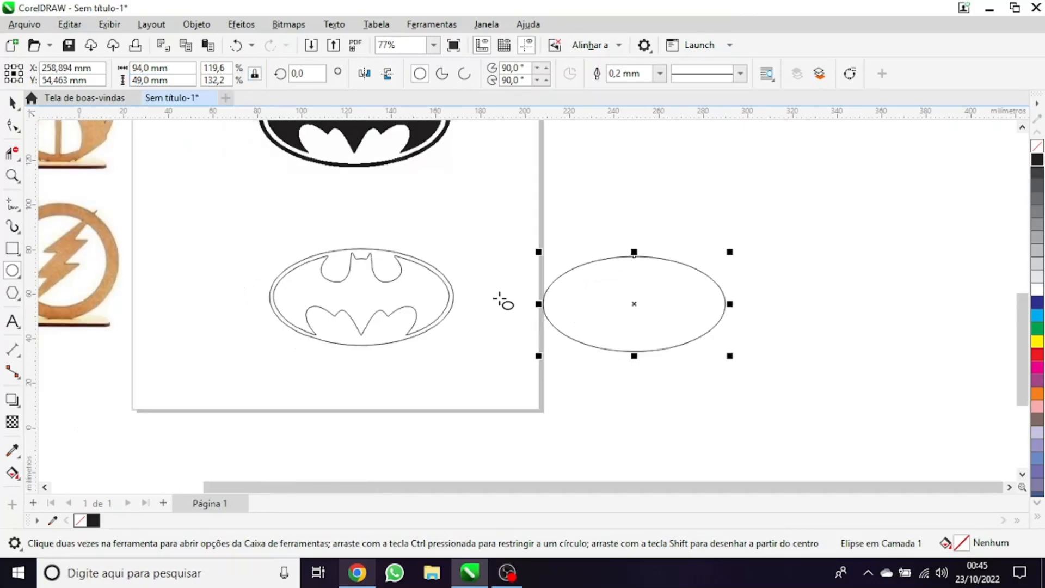
Place a copy of the 94 × 49 mm ellipse below the traced bat logo, across the page's lower edge
drag(611, 296, 446, 388)
scroll(492, 450, up, 2)
click(8, 103)
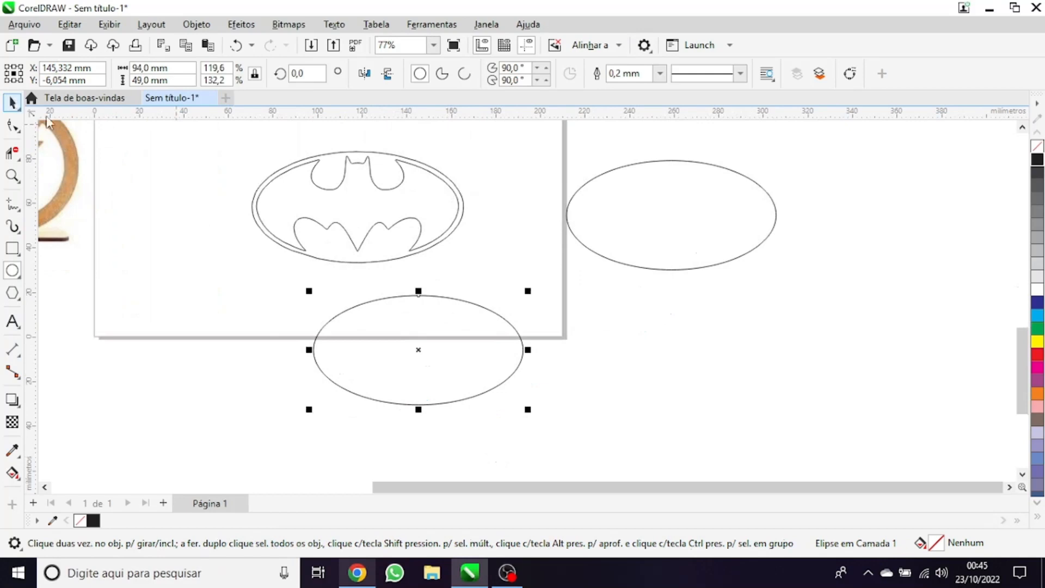
drag(243, 265, 642, 485)
Try scaling the copied ellipse to 50 mm wide with the proportions locked, and undo the resize
click(256, 75)
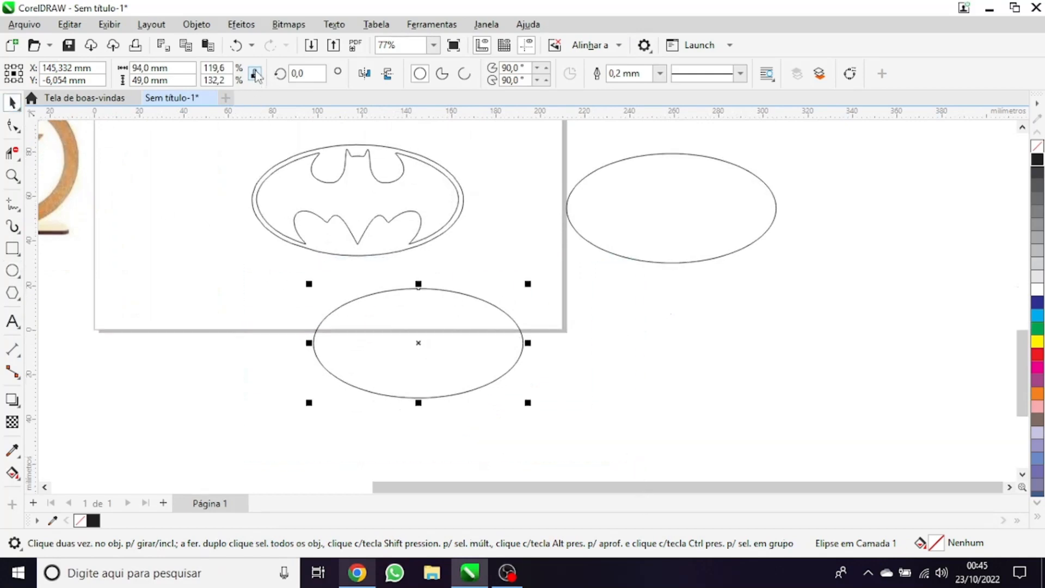
click(255, 74)
double_click(138, 68)
text(50)
key(Return)
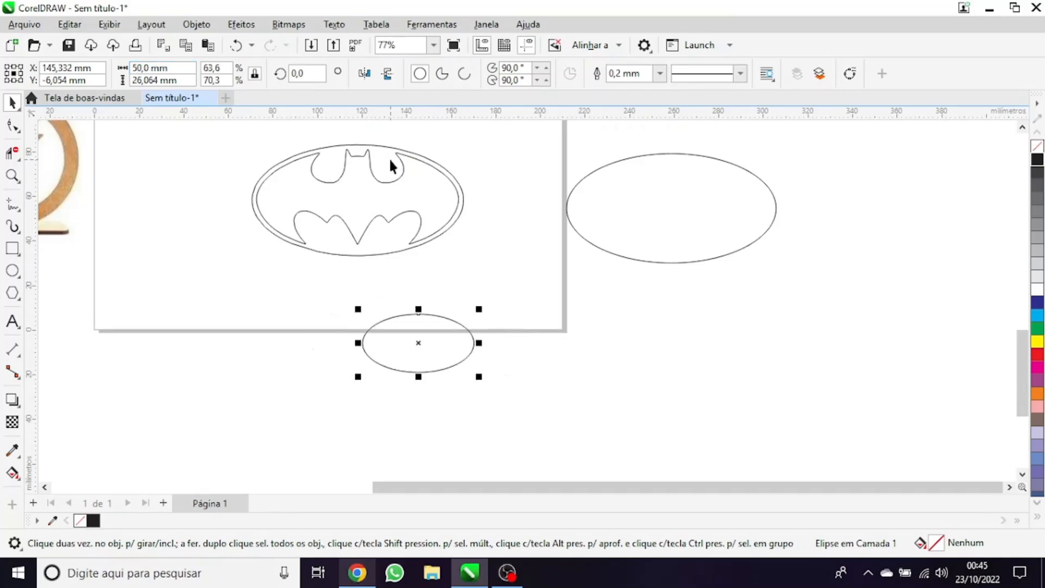
scroll(419, 348, up, 3)
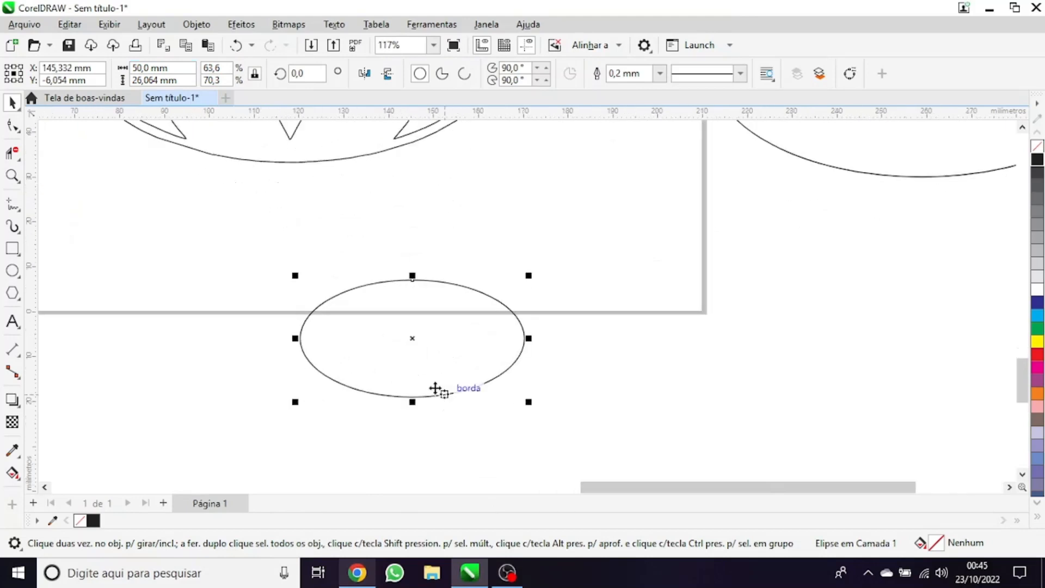
scroll(409, 324, down, 2)
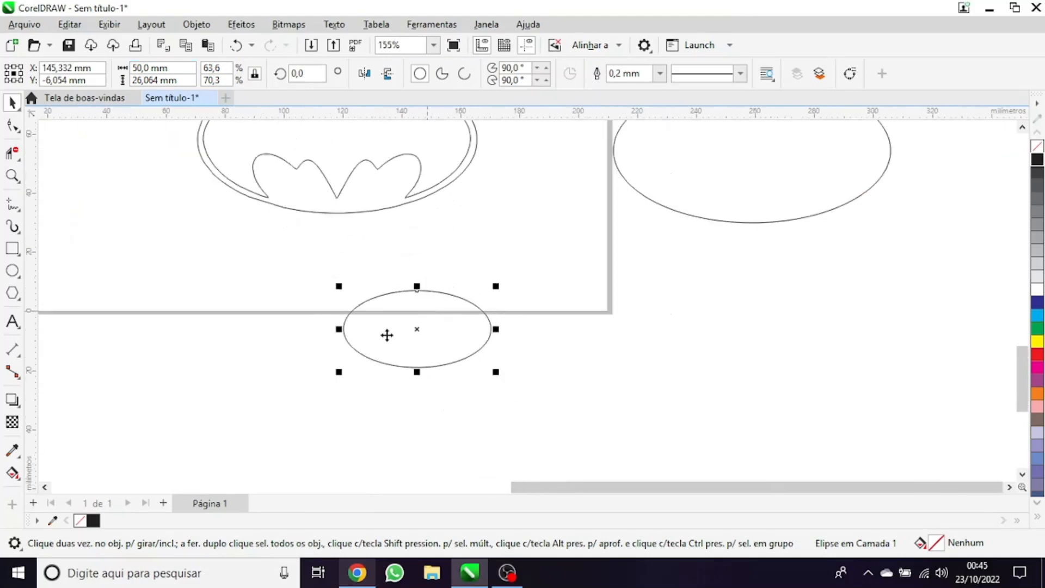
scroll(387, 333, up, 1)
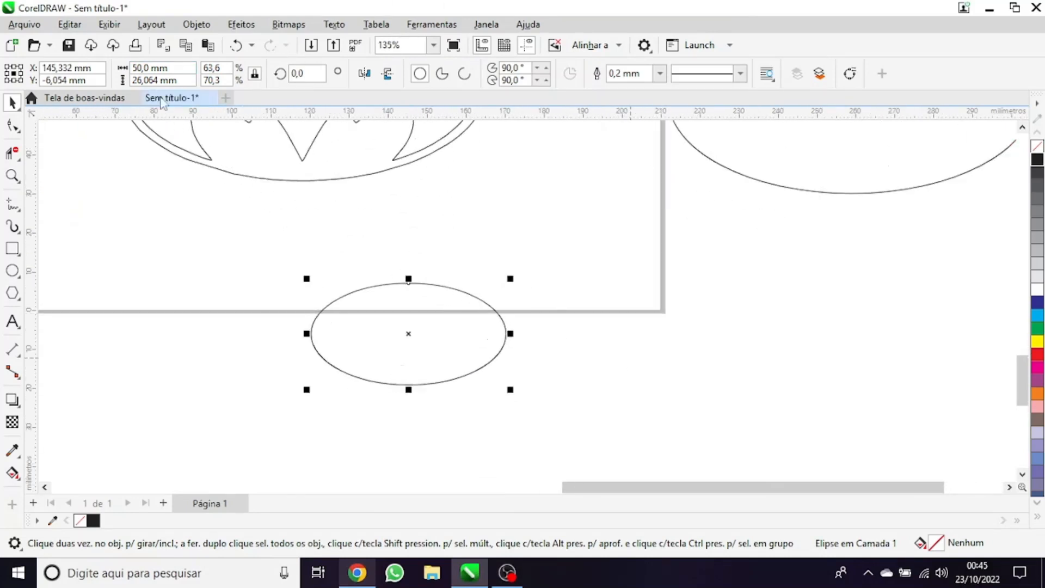
key(ctrl+z)
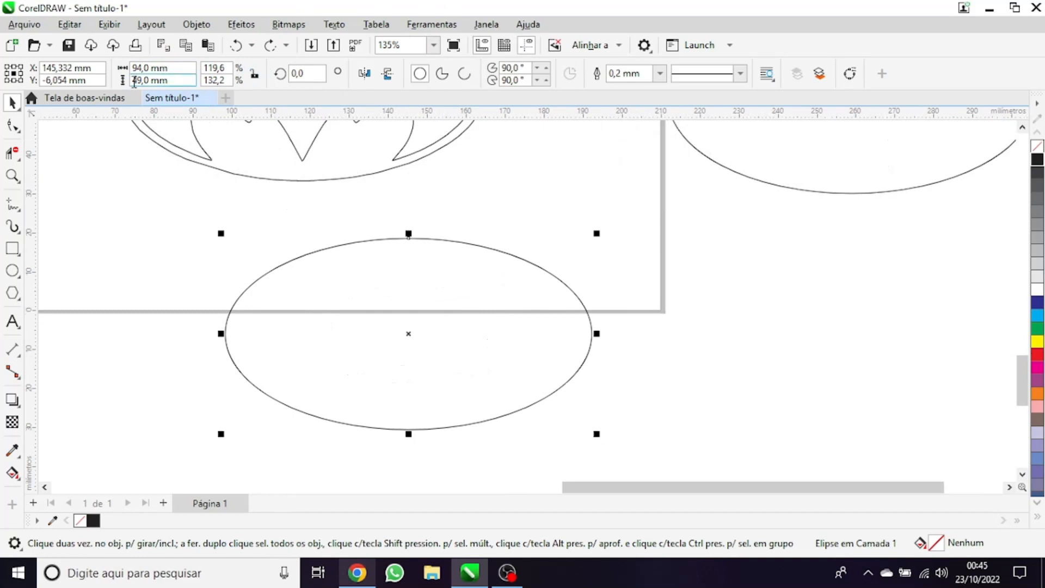
Try setting only the copied ellipse's width to 50 mm with the proportions unlocked, and undo the change
text(50)
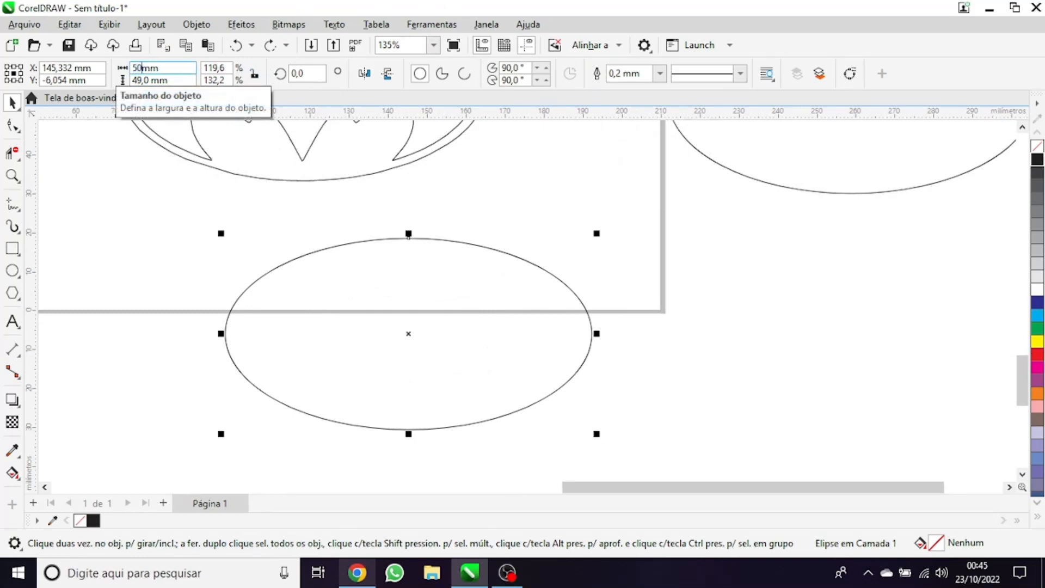
key(Return)
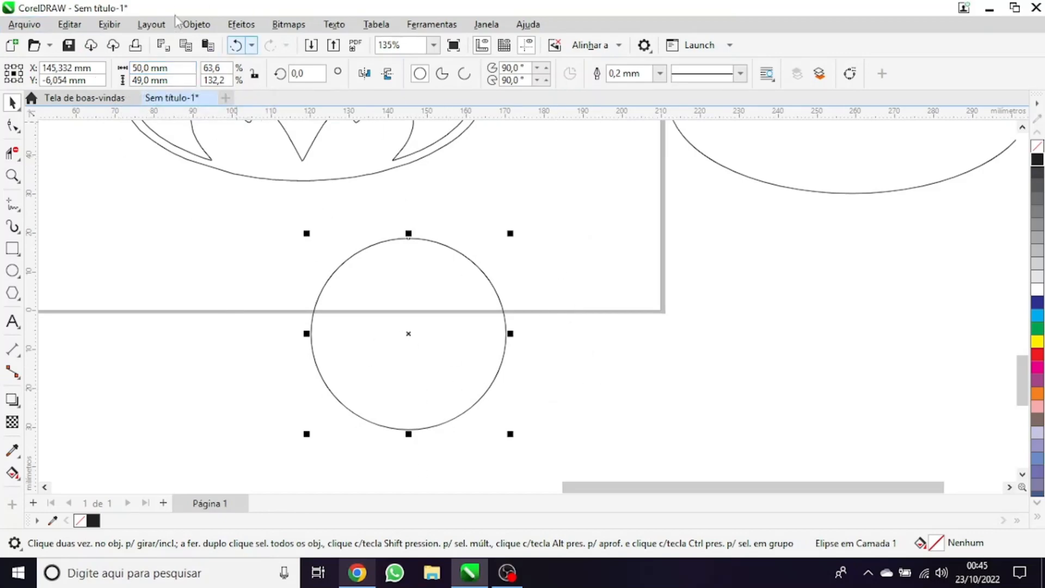
key(ctrl+z)
scroll(428, 396, down, 2)
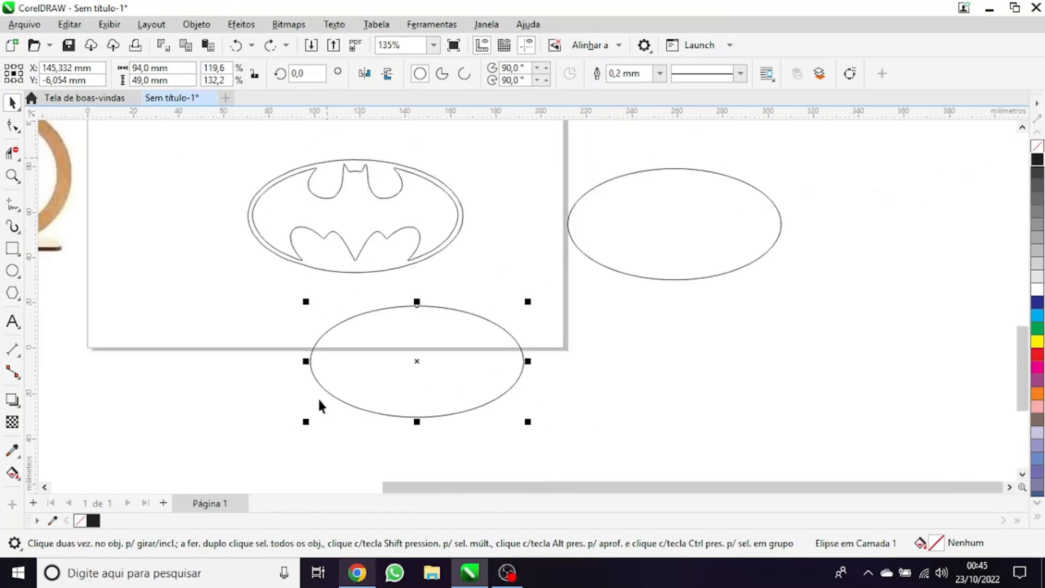
drag(559, 450, 284, 287)
scroll(326, 289, down, 2)
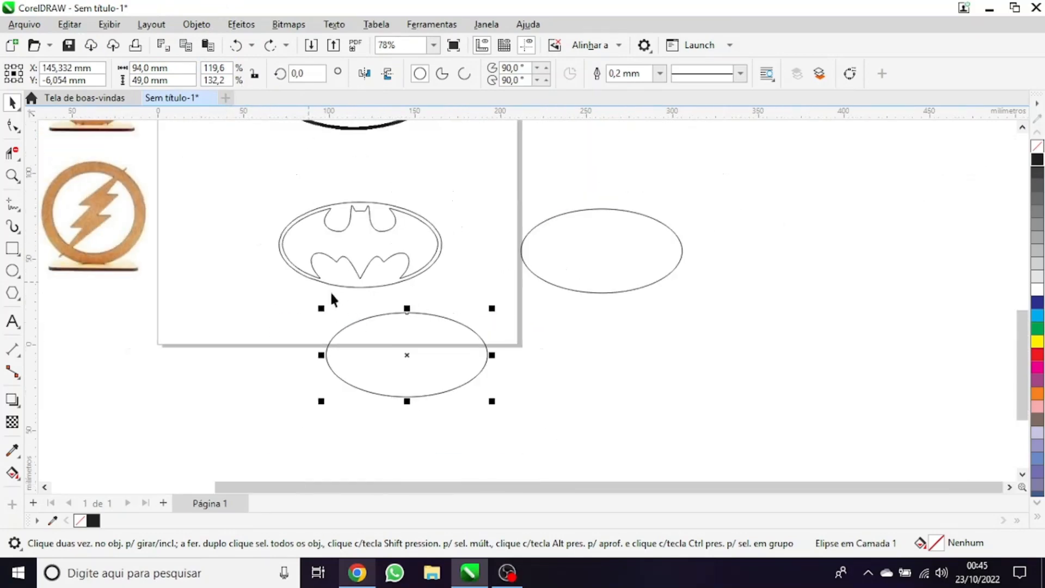
scroll(330, 290, up, 1)
drag(506, 177, 809, 318)
drag(537, 488, 371, 486)
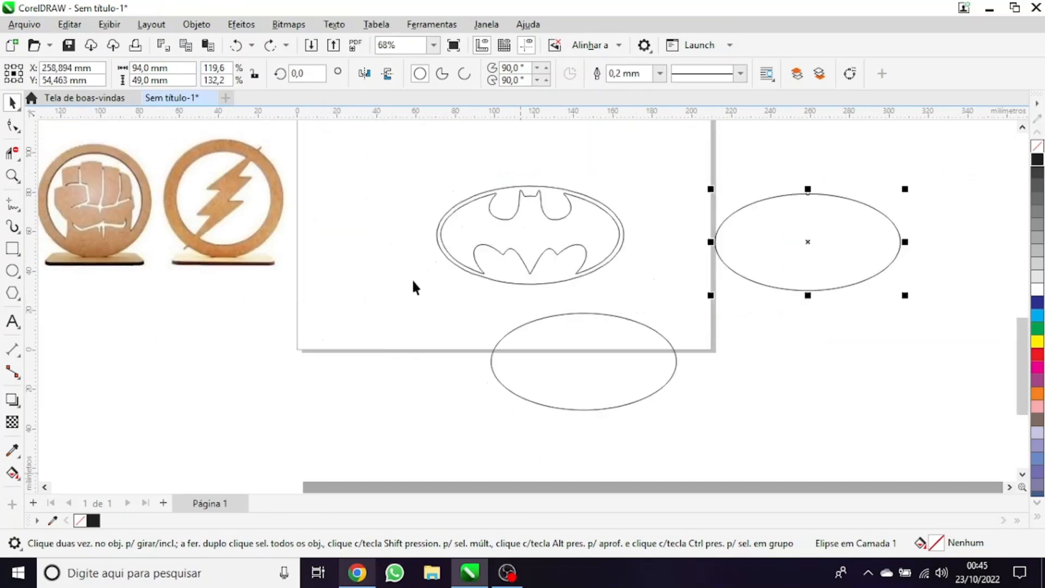
scroll(419, 285, down, 1)
scroll(533, 276, up, 1)
scroll(535, 275, up, 1)
Align the lower ellipse's centre horizontally with the traced oval around the bat, undoing the extra vertical alignment
drag(347, 307, 667, 447)
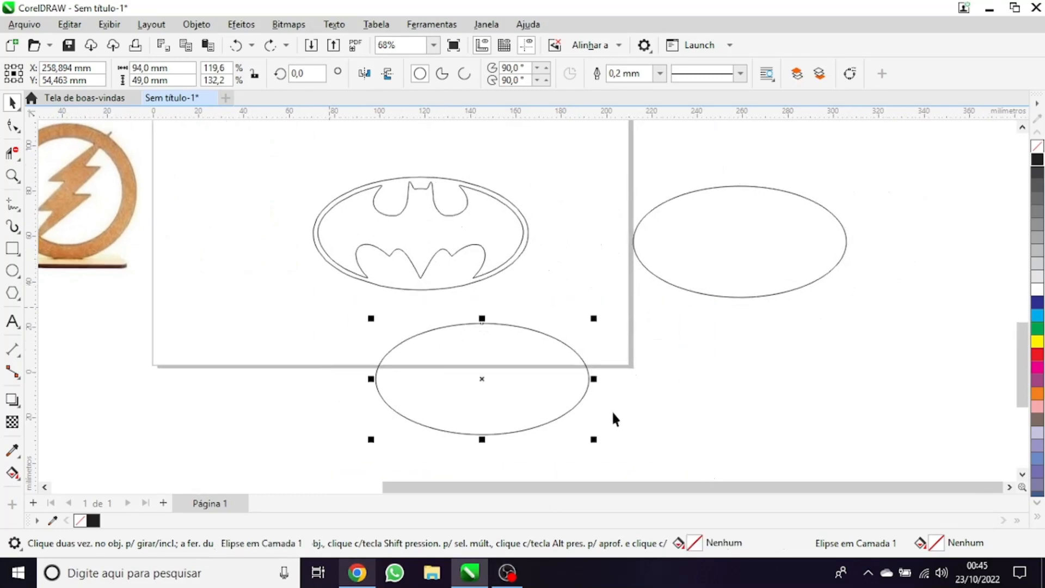
shift+click(455, 287)
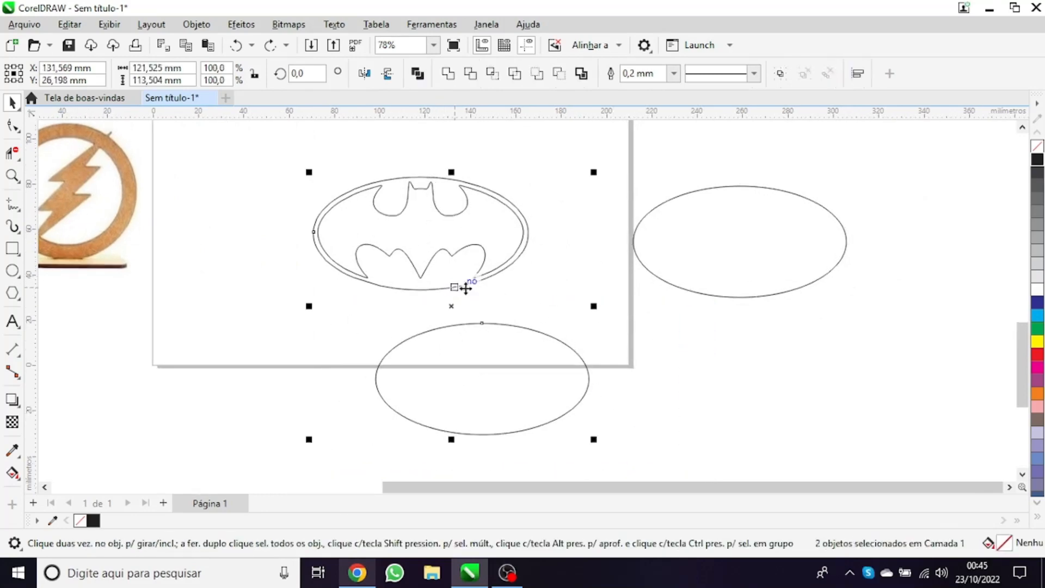
key(c)
key(e)
click(565, 245)
key(ctrl+z)
click(447, 309)
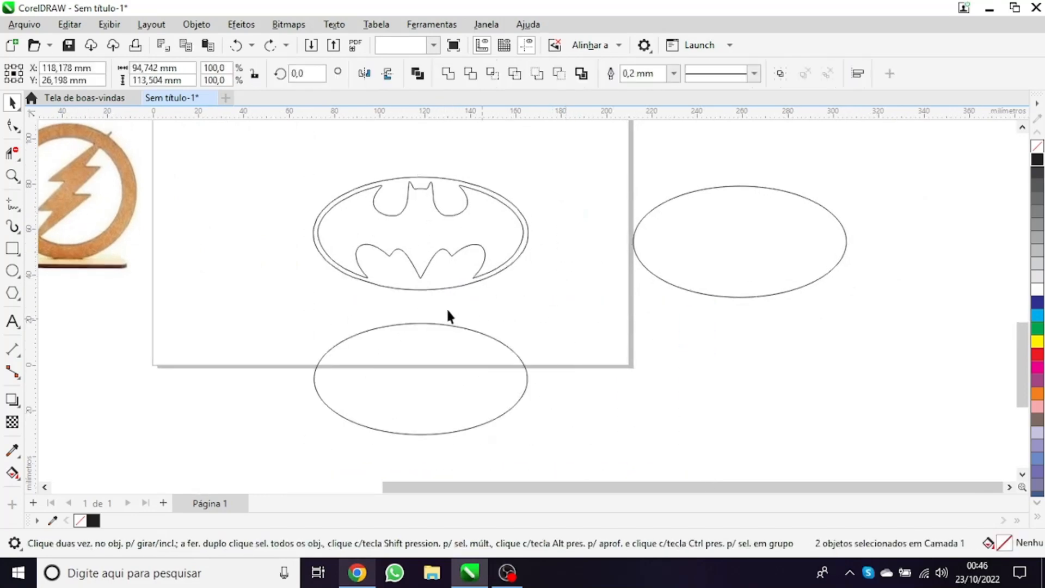
Delete the rough traced oval around the bat, keeping the bat outline
scroll(439, 300, up, 2)
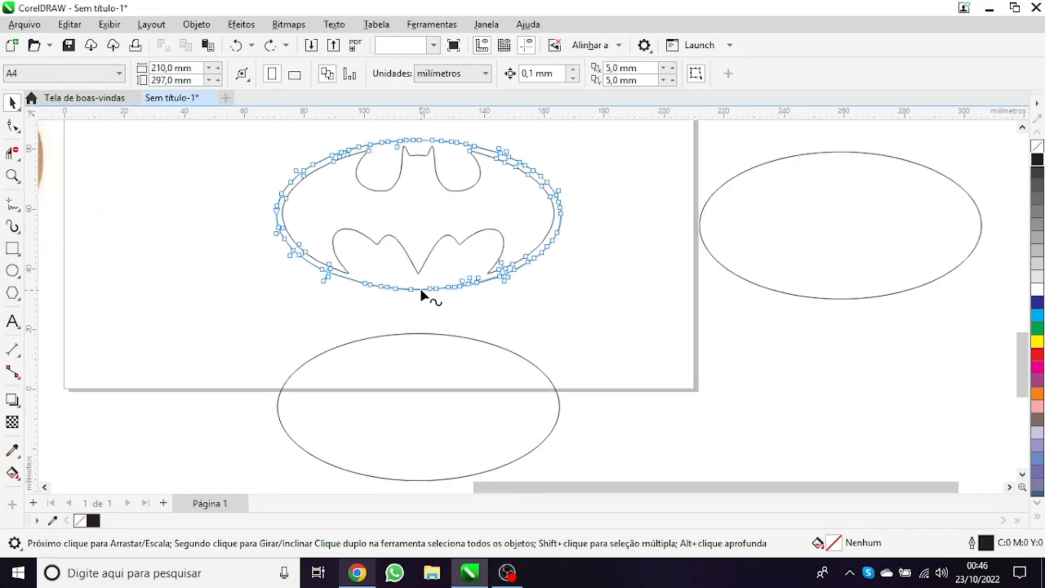
click(421, 290)
key(Delete)
drag(152, 333, 758, 483)
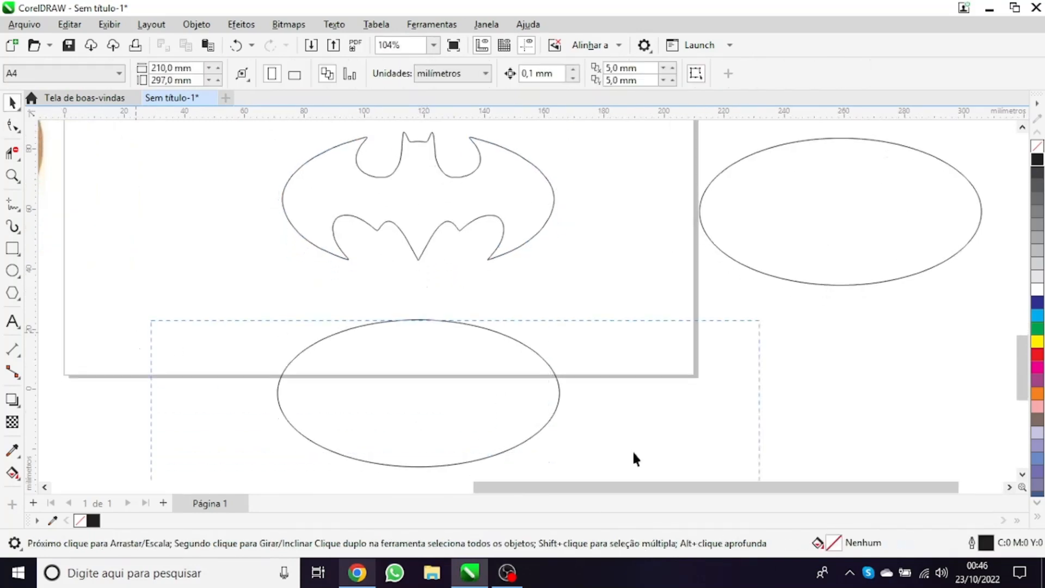
scroll(583, 332, down, 2)
click(379, 339)
scroll(361, 300, down, 3)
scroll(379, 217, up, 2)
scroll(380, 223, up, 3)
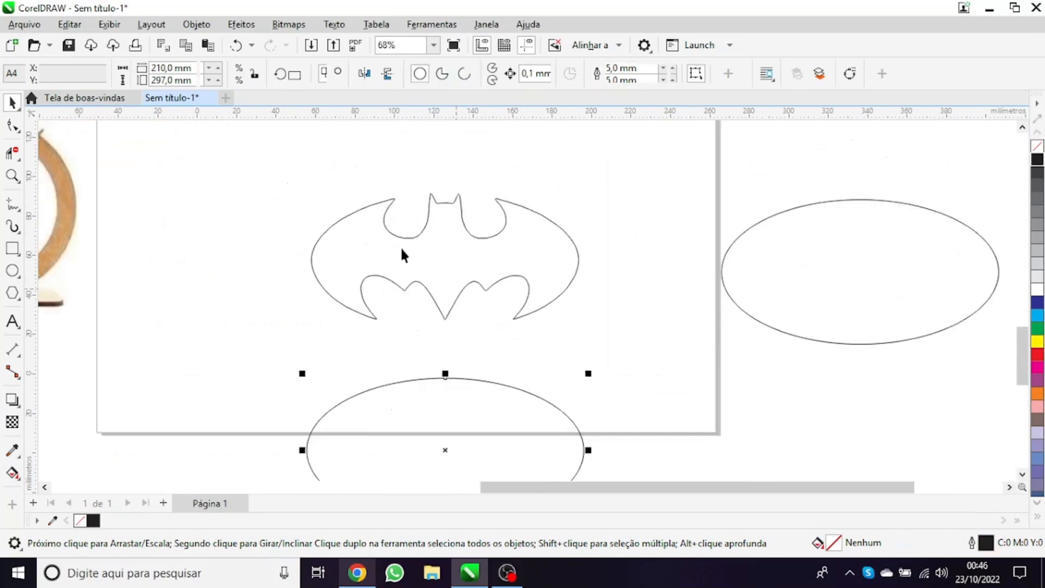
key(d)
Examine the bat outline's nodes and the symmetry of its two halves with the Shape tool
click(12, 127)
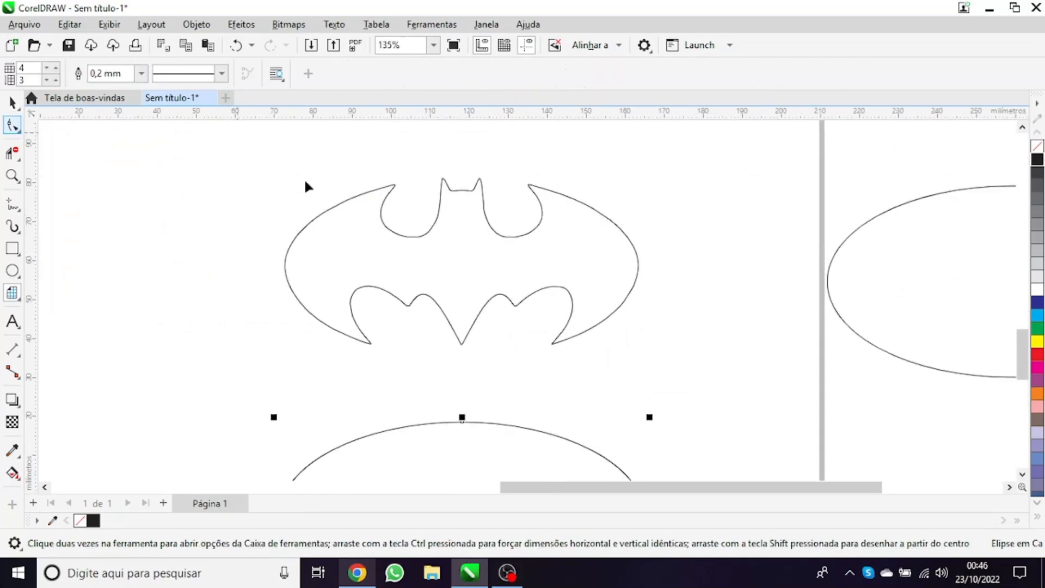
scroll(328, 197, up, 1)
click(342, 198)
scroll(349, 193, up, 3)
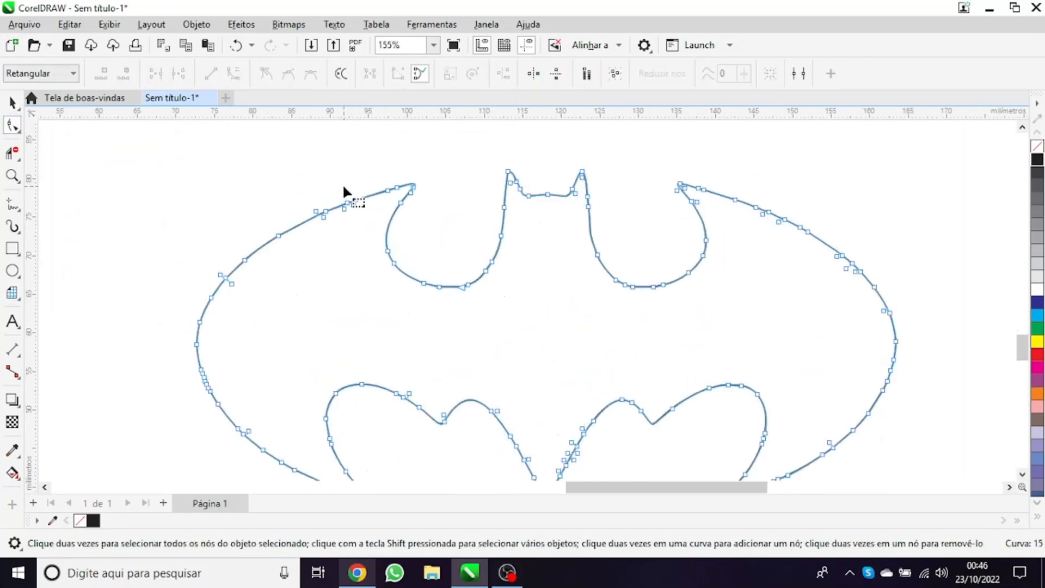
scroll(674, 310, down, 2)
scroll(370, 302, down, 3)
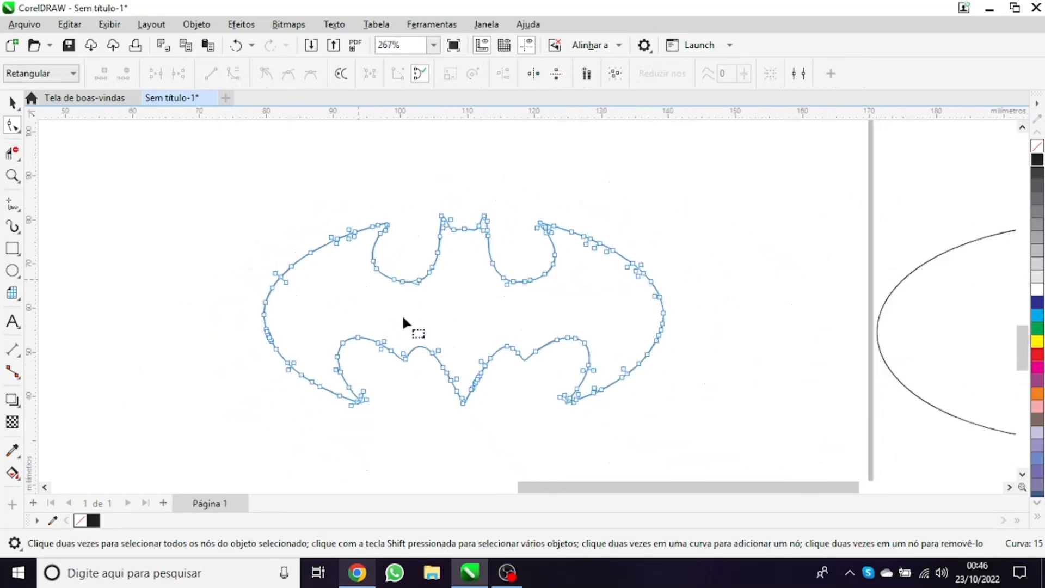
scroll(457, 283, up, 2)
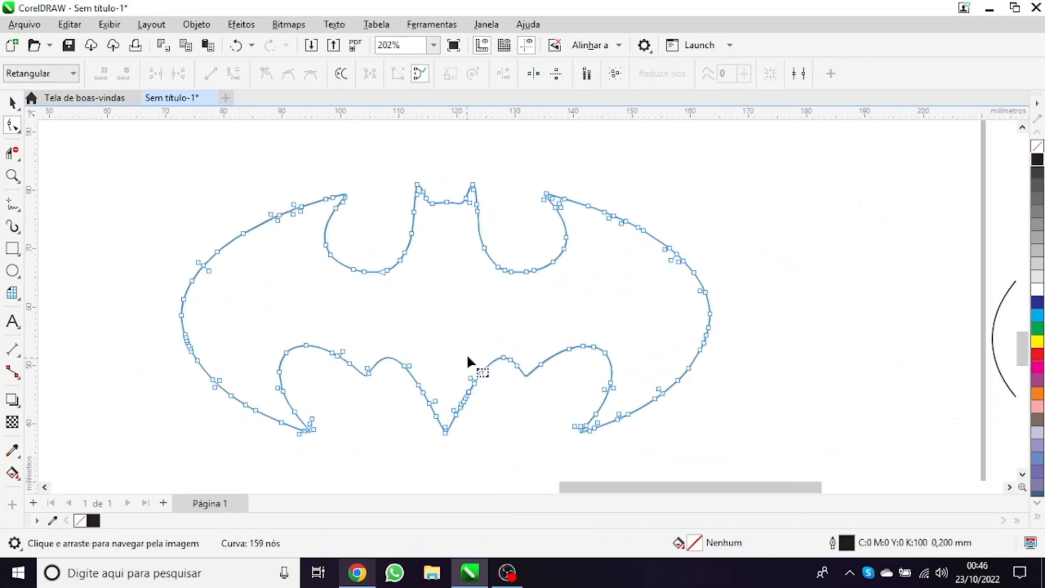
scroll(288, 181, up, 2)
scroll(237, 239, down, 1)
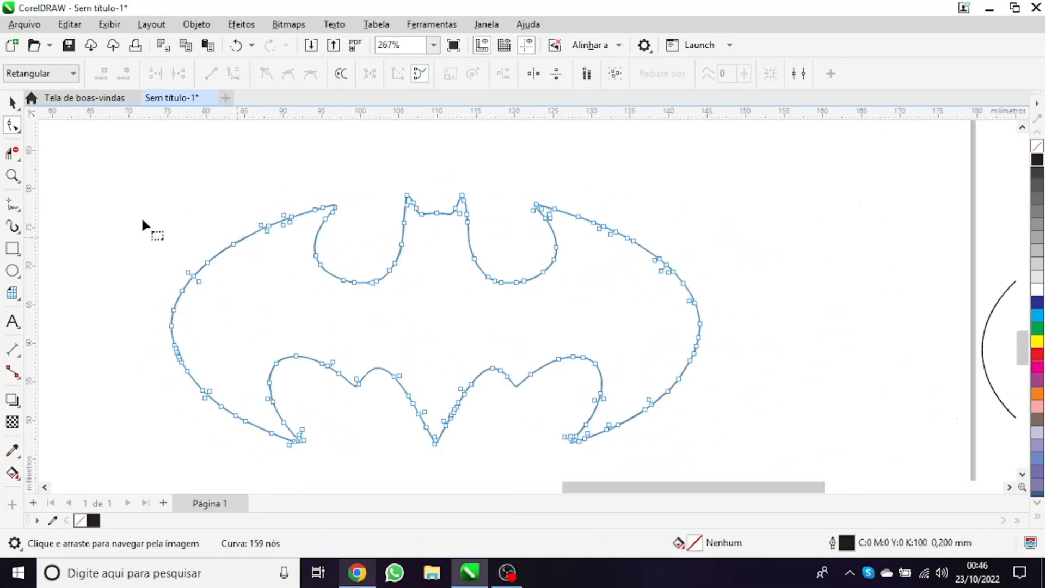
scroll(240, 305, down, 1)
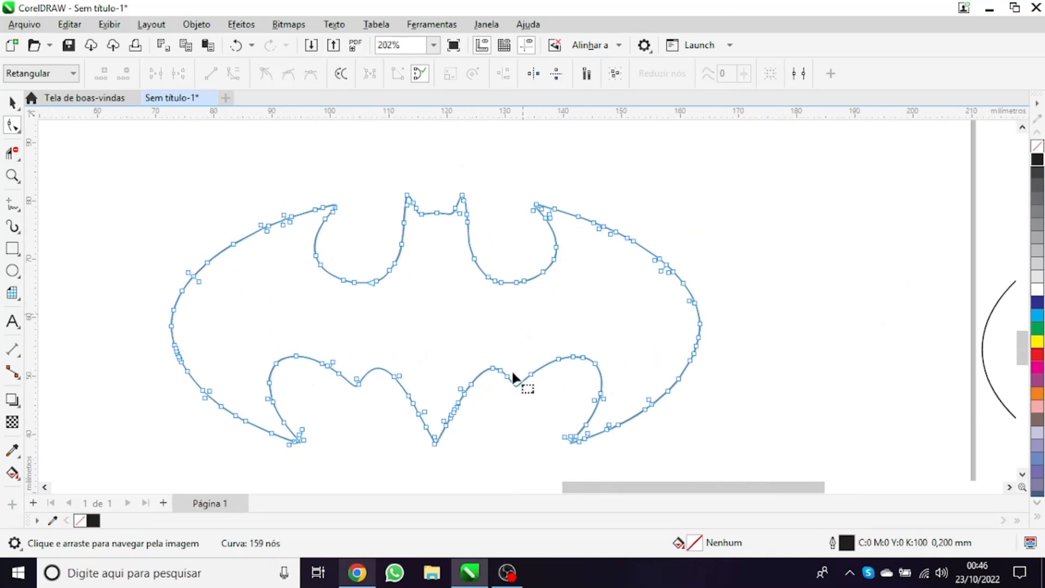
Place a vertical guideline through the bat's centre and lower point, at X about 118 mm
scroll(436, 430, up, 1)
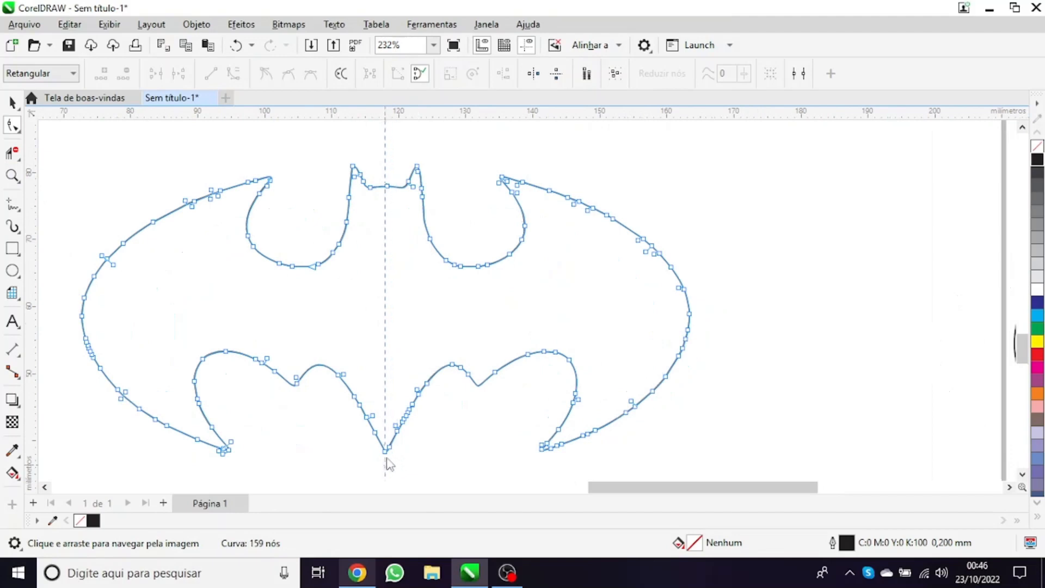
click(384, 155)
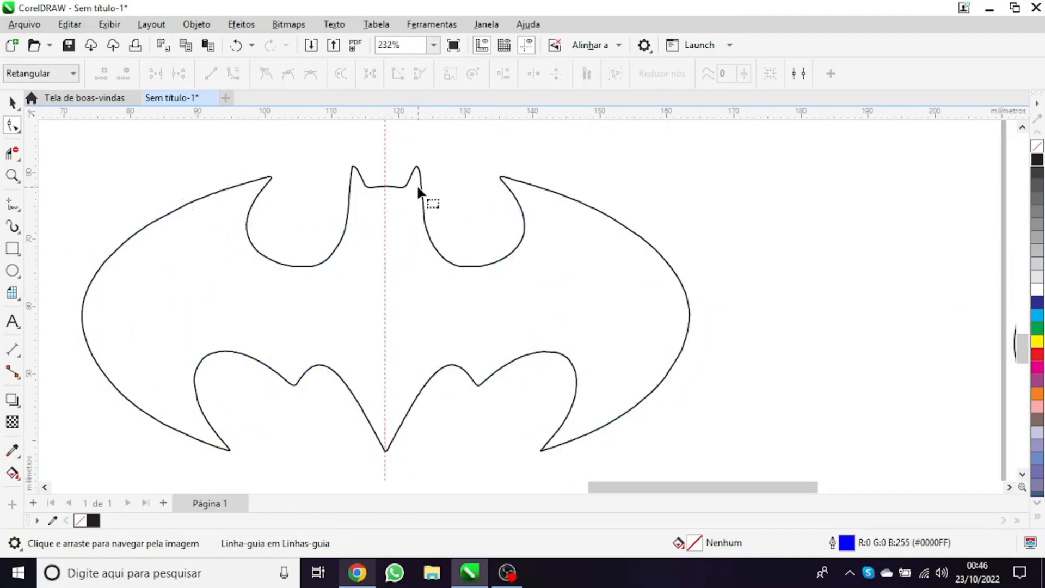
scroll(417, 184, up, 1)
Try to remove the bat's right half beyond the guideline with Virtual Segment Delete
click(13, 153)
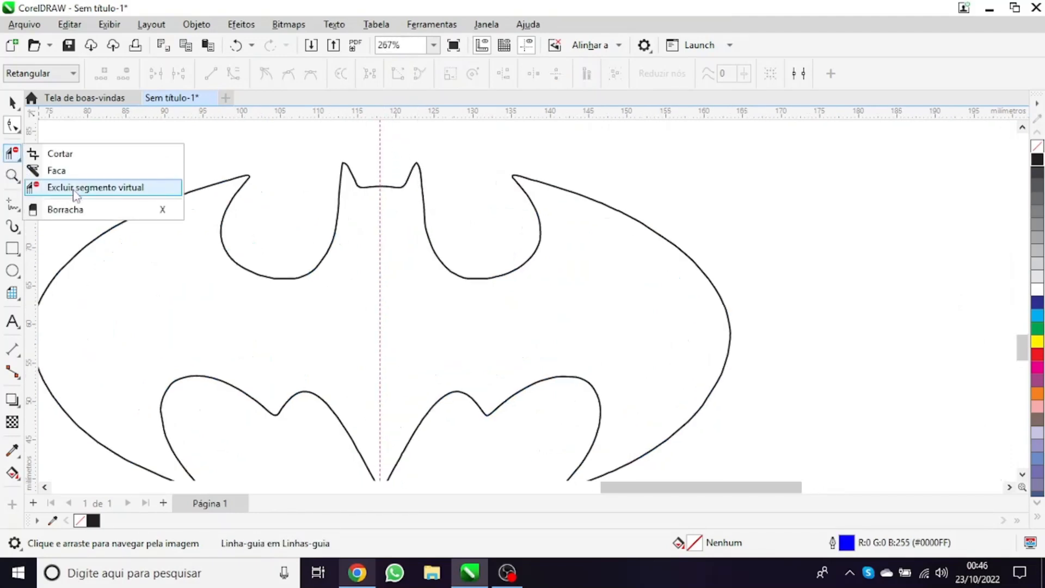
click(84, 188)
drag(406, 155, 593, 342)
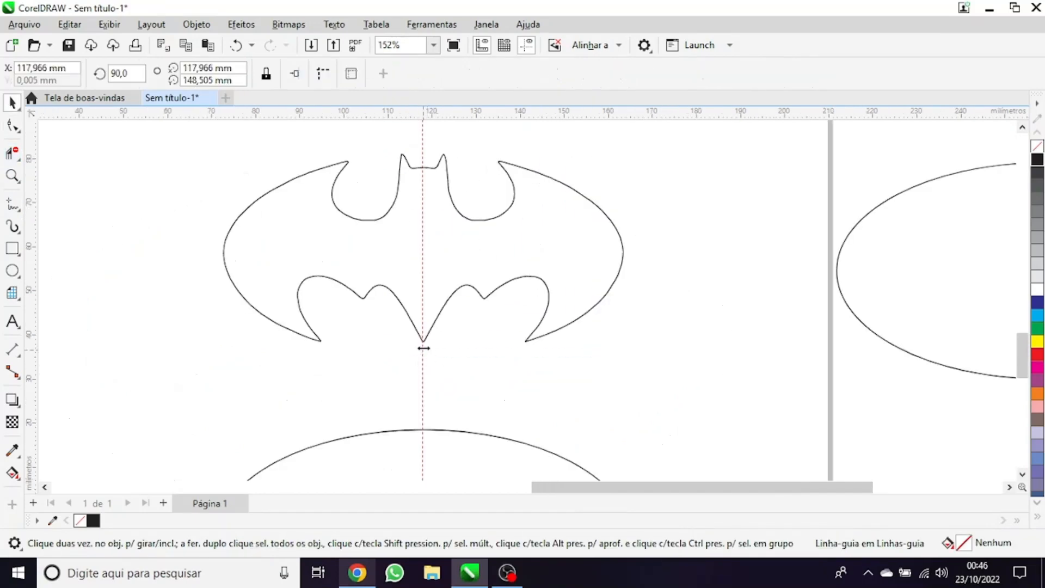
scroll(450, 145, up, 1)
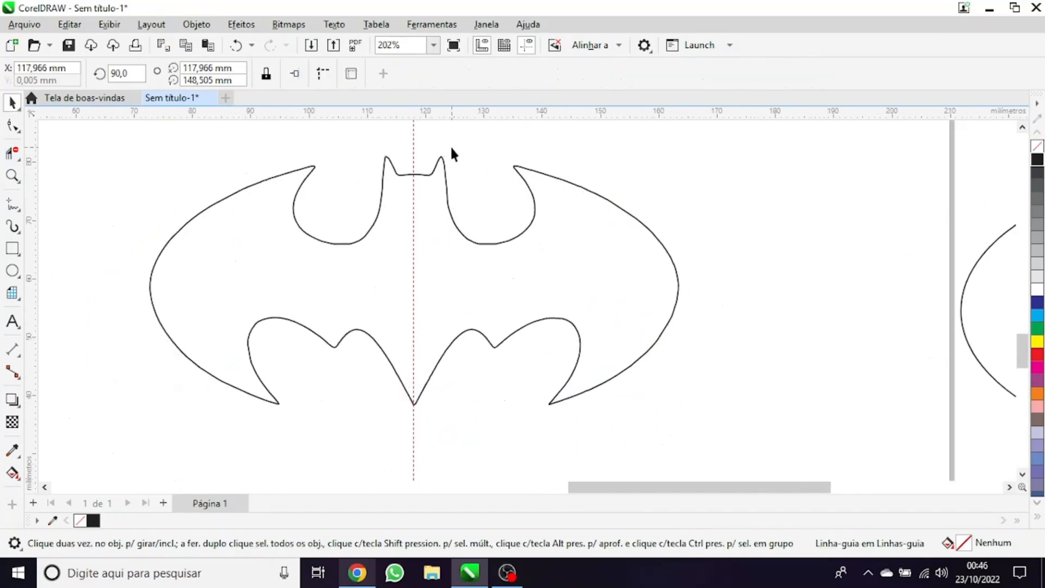
drag(490, 212, 461, 242)
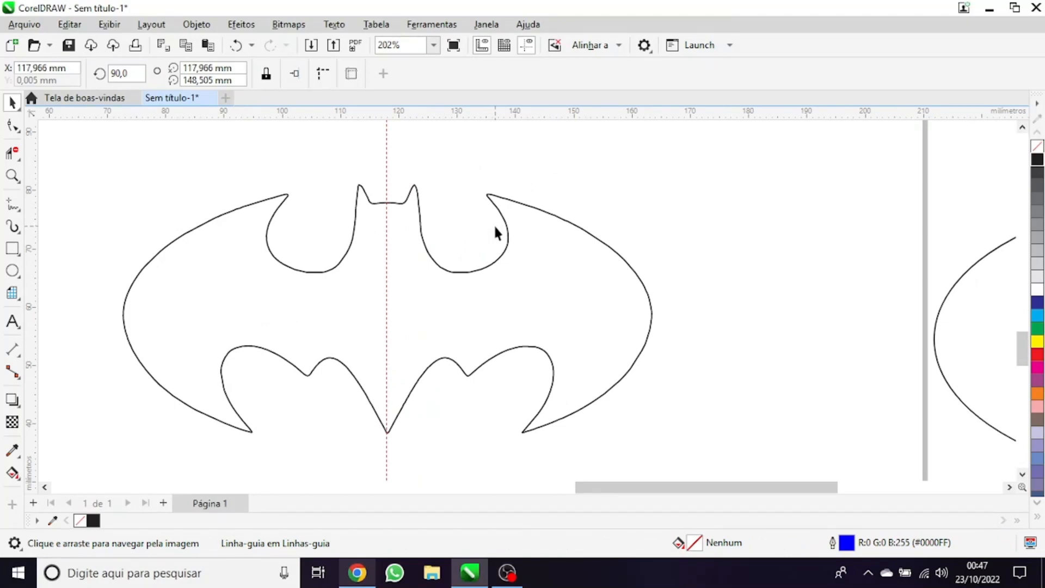
key(x)
click(502, 212)
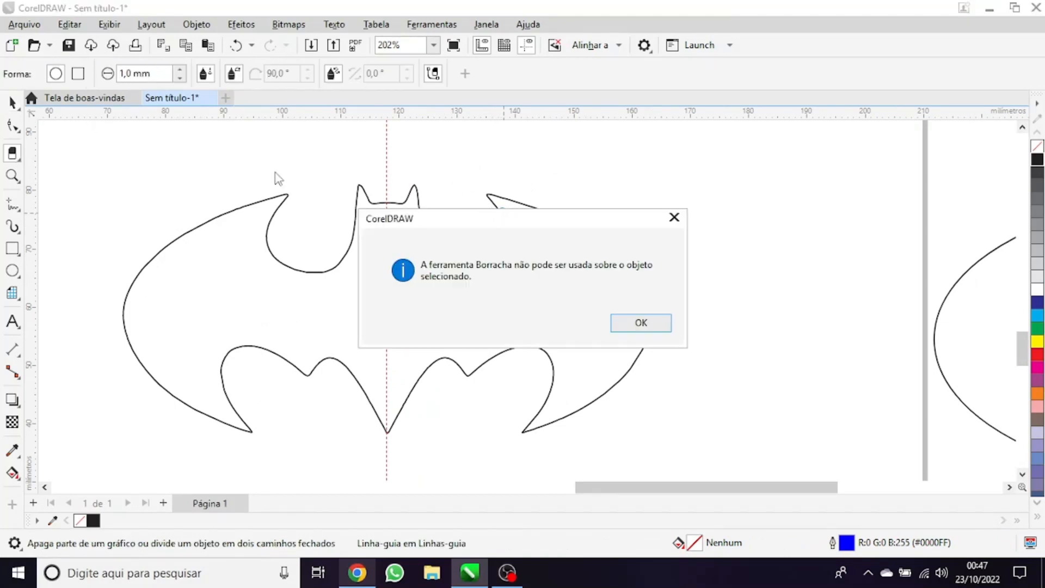
key(Return)
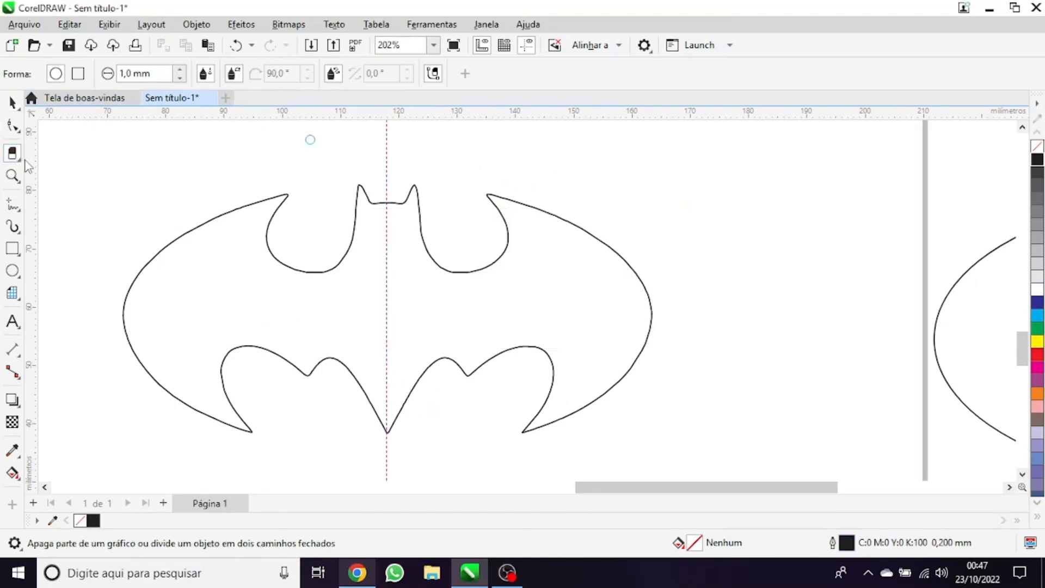
Delete the half of the bat to the right of the centre guideline with Virtual Segment Delete
click(19, 161)
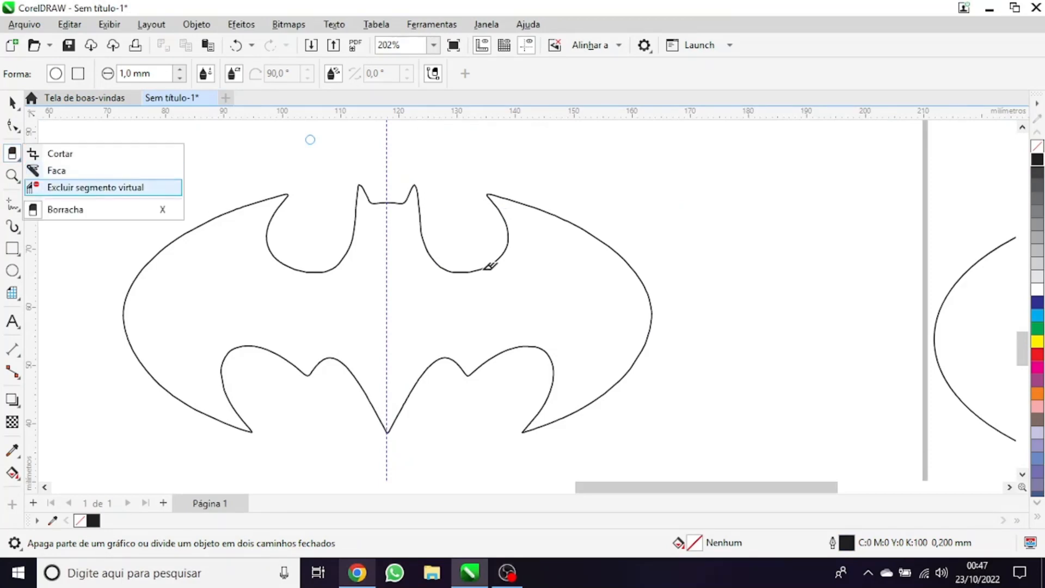
click(82, 184)
drag(445, 183, 704, 411)
scroll(425, 292, down, 2)
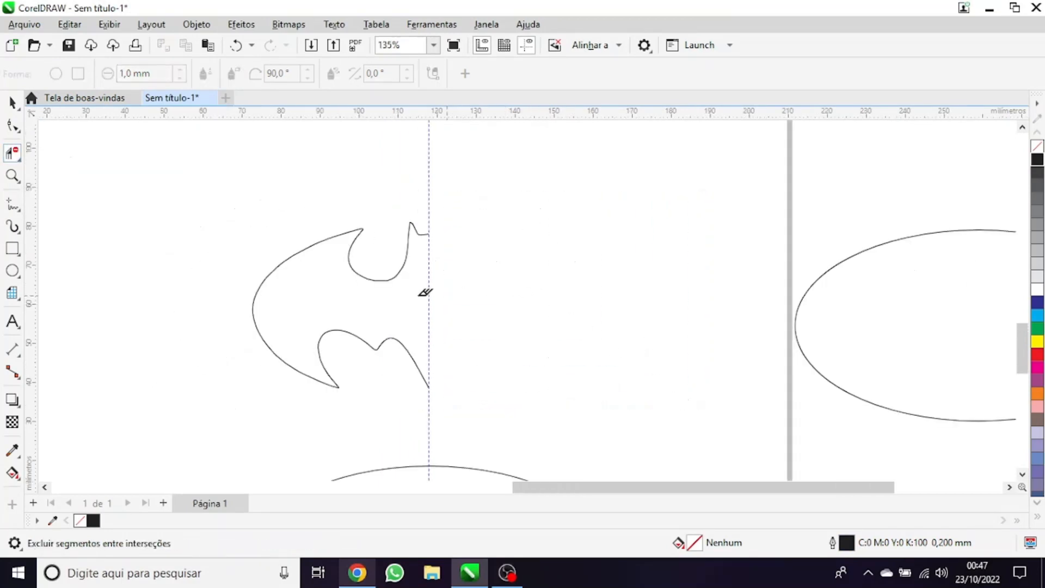
key(space)
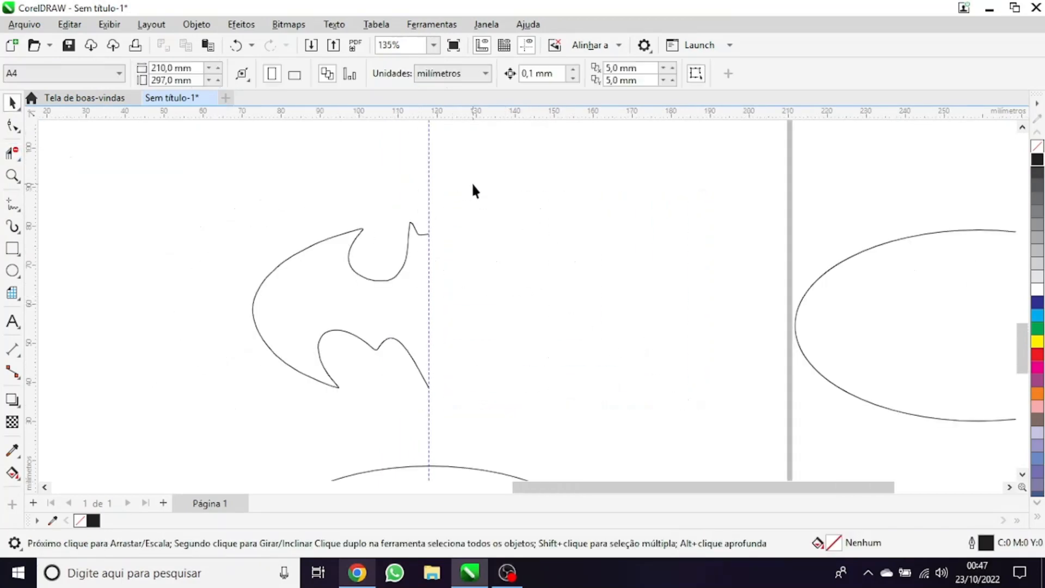
Remove the redundant nodes along the upper wing edge of the half bat with the Shape tool
click(383, 279)
key(F10)
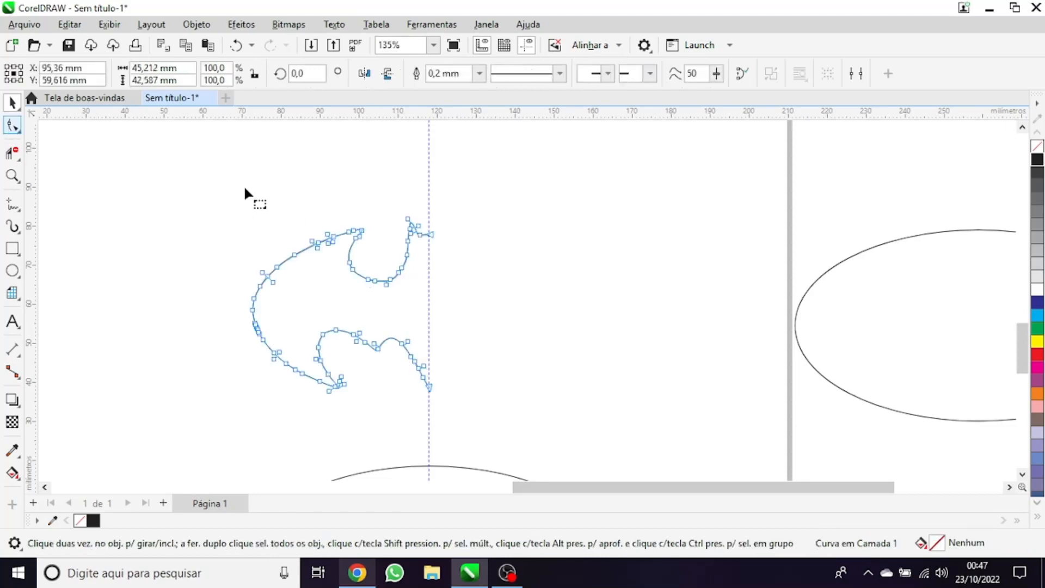
scroll(345, 275, up, 5)
drag(182, 213, 325, 355)
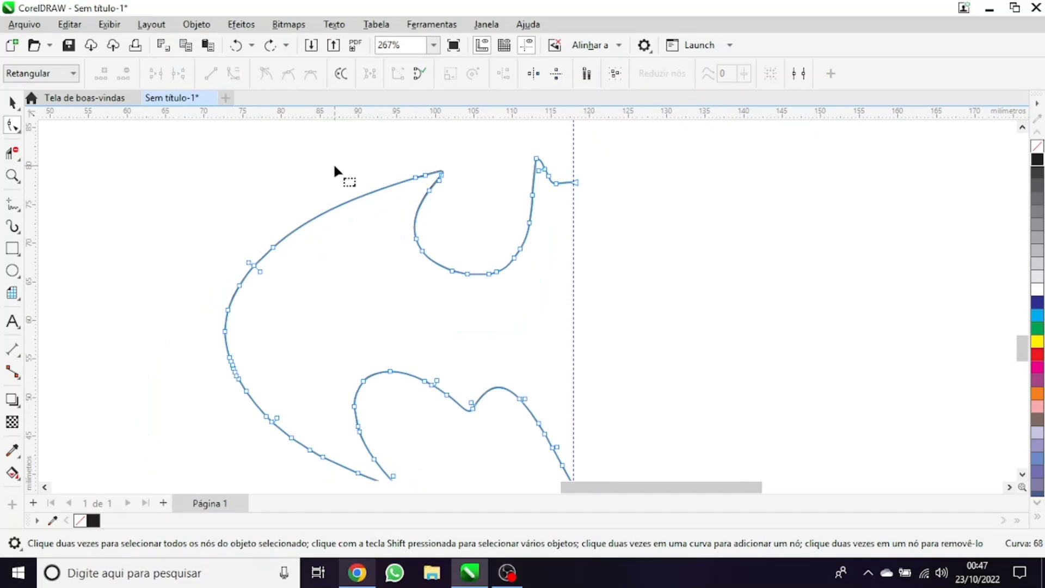
key(ctrl+z)
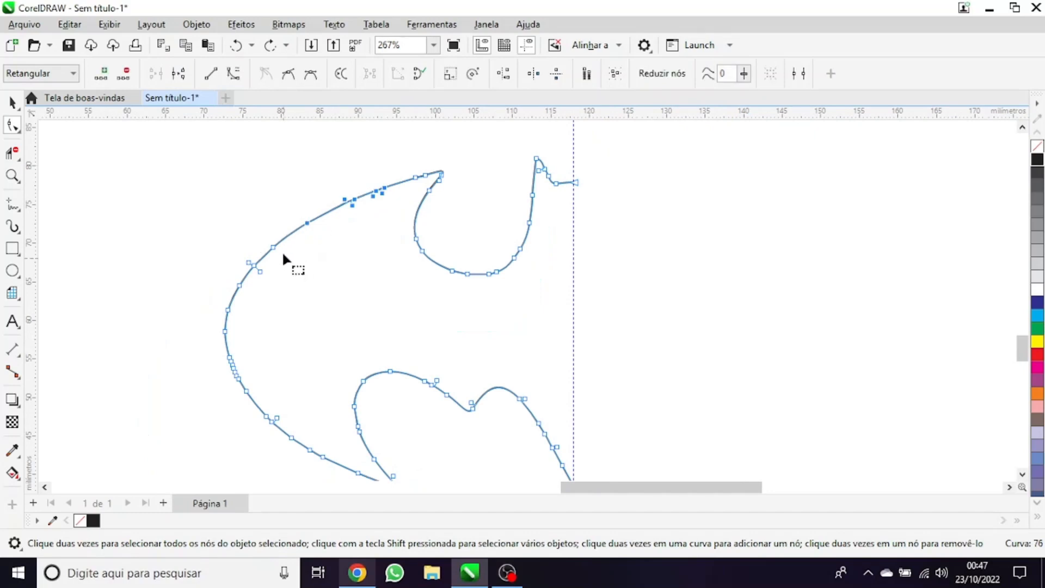
scroll(283, 251, down, 1)
scroll(247, 211, up, 2)
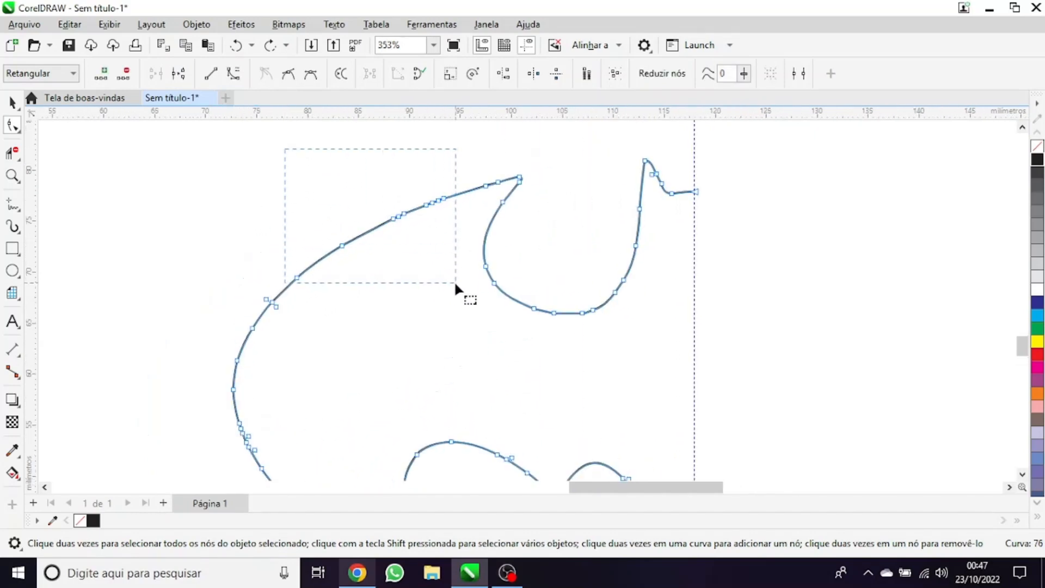
drag(457, 283, 430, 250)
drag(336, 166, 407, 221)
drag(465, 279, 465, 279)
key(Delete)
Delete the surplus nodes around the outermost curve of the half bat's wing
key(Delete)
scroll(421, 331, down, 1)
drag(421, 331, 81, 343)
key(Delete)
drag(329, 289, 226, 394)
key(Delete)
Delete the surplus nodes on the outer edge near the lower wing tip and on the adjoining inner curve
scroll(283, 433, down, 2)
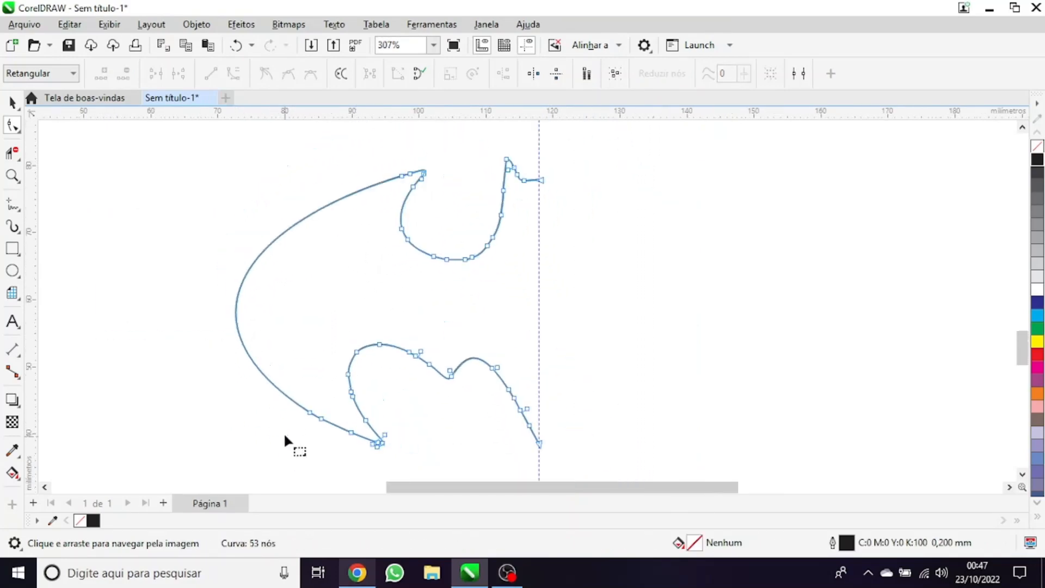
scroll(299, 414, up, 2)
drag(332, 464, 244, 406)
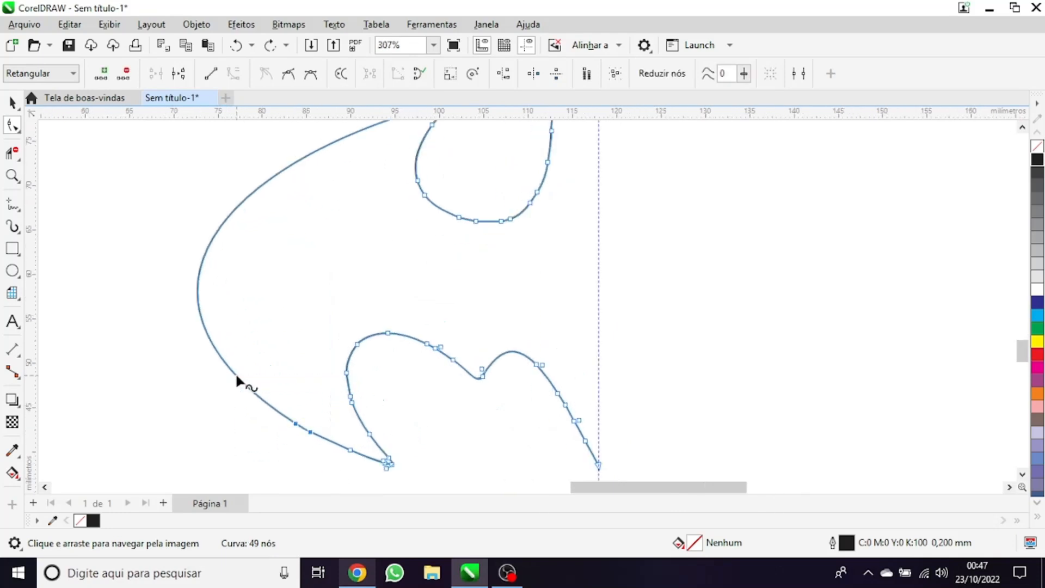
key(Delete)
drag(373, 413, 373, 414)
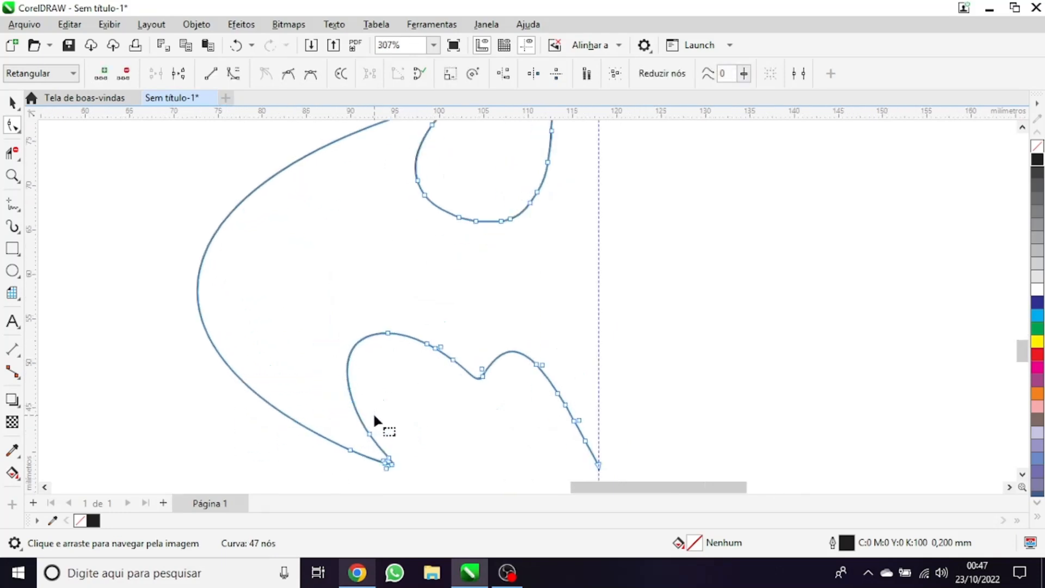
key(Delete)
Delete the extra nodes around the rounded notch between wing and head and beside the upper wing tip
scroll(404, 383, down, 1)
scroll(484, 203, up, 1)
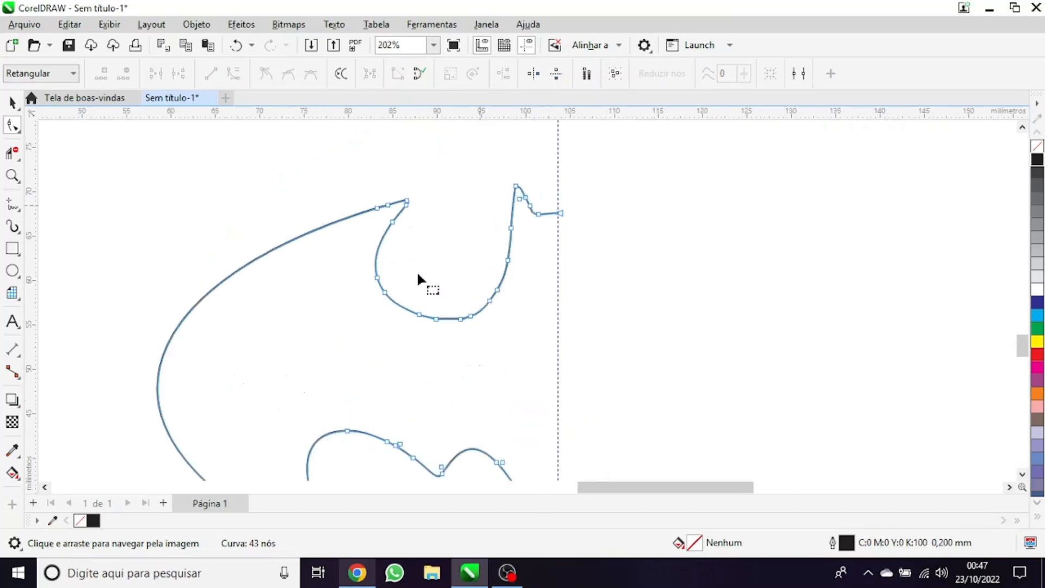
mouse_move(335, 267)
mouse_down()
mouse_move(378, 310)
mouse_move(493, 364)
mouse_up()
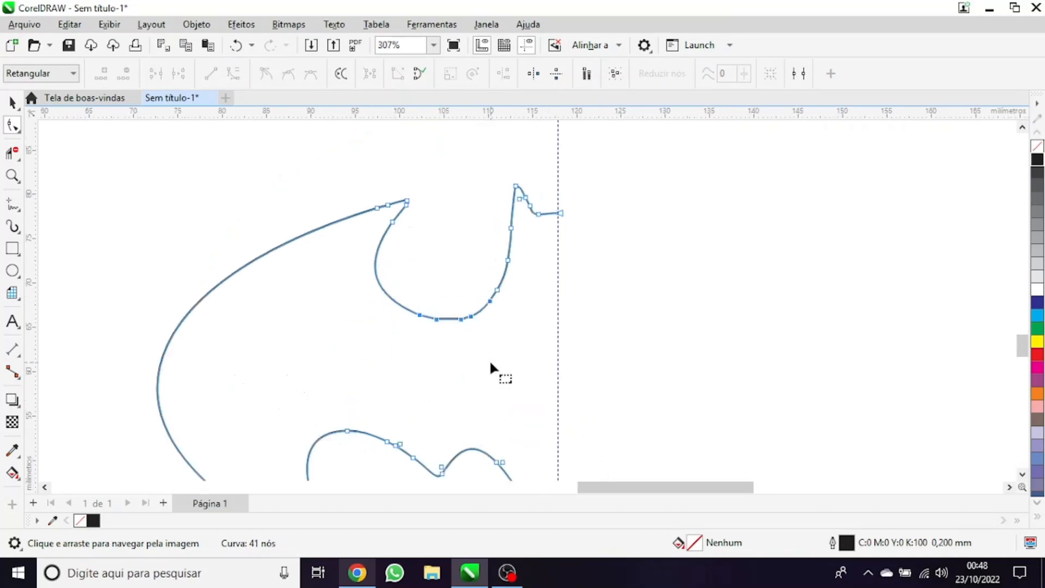
key(Delete)
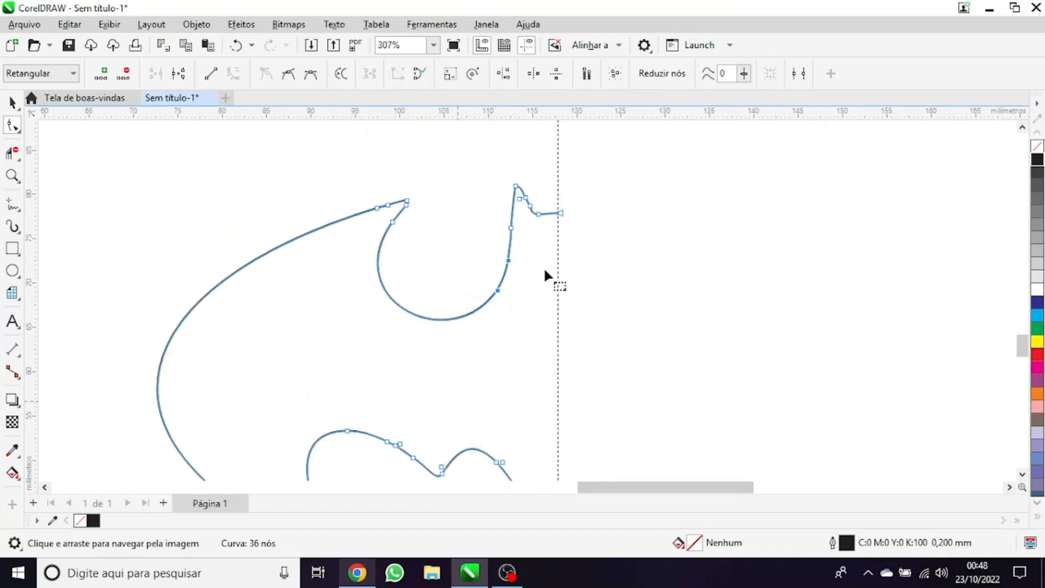
scroll(425, 201, up, 2)
drag(399, 228, 403, 226)
key(Delete)
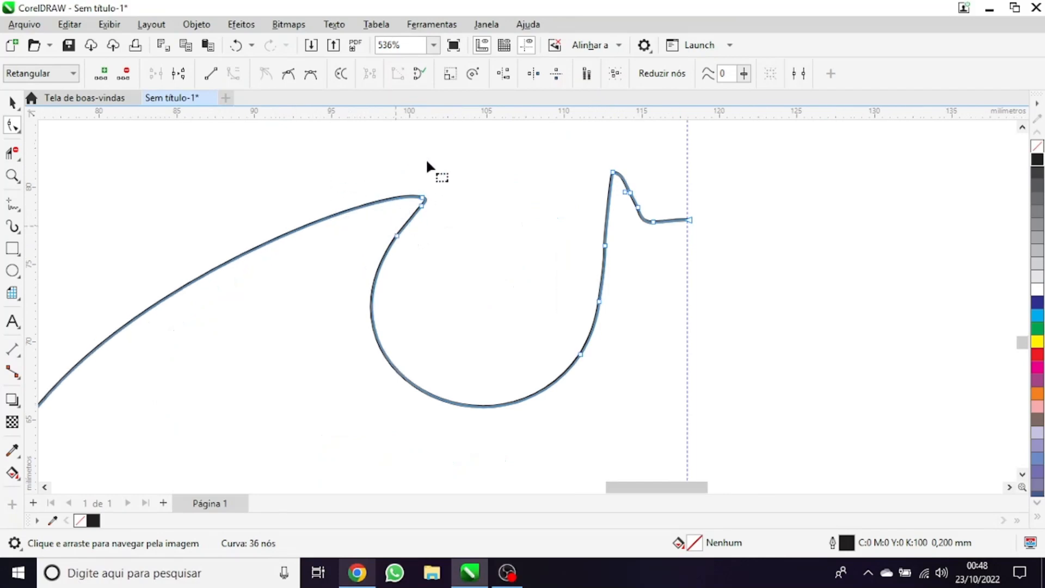
Remove redundant nodes from the half bat's scalloped lower edge
scroll(425, 259, down, 2)
scroll(434, 404, up, 3)
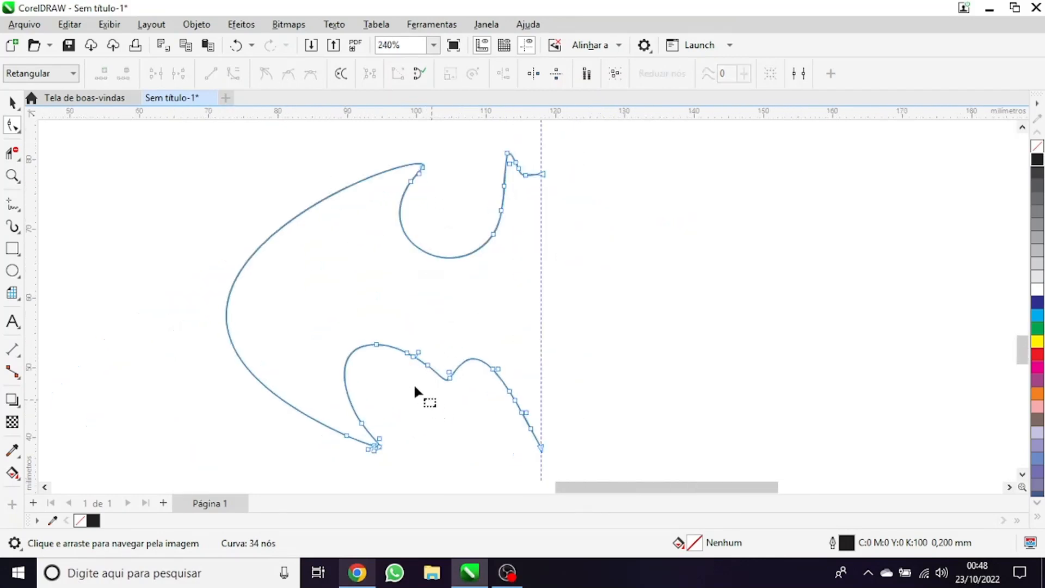
scroll(371, 270, down, 1)
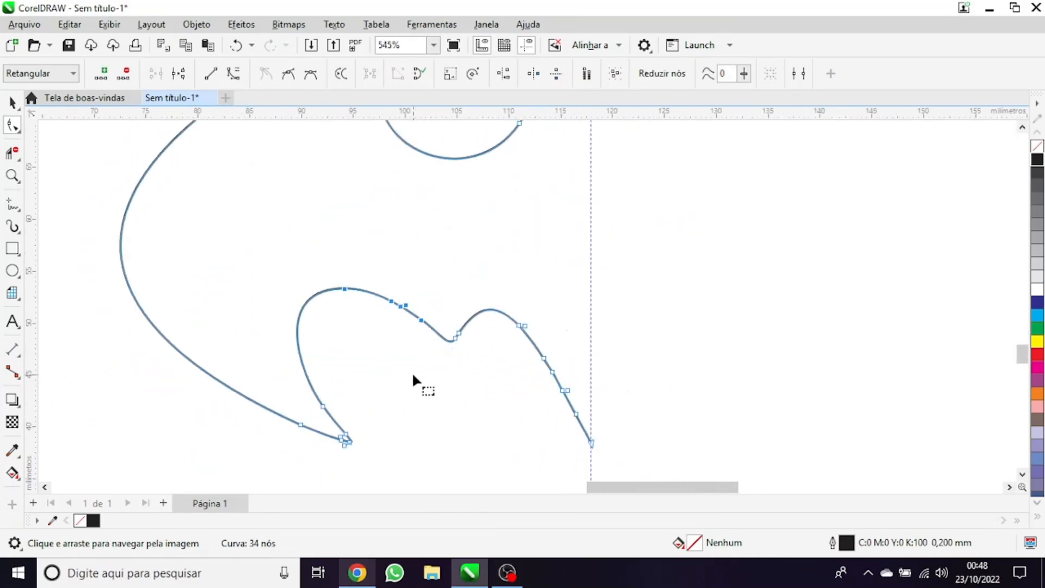
key(Delete)
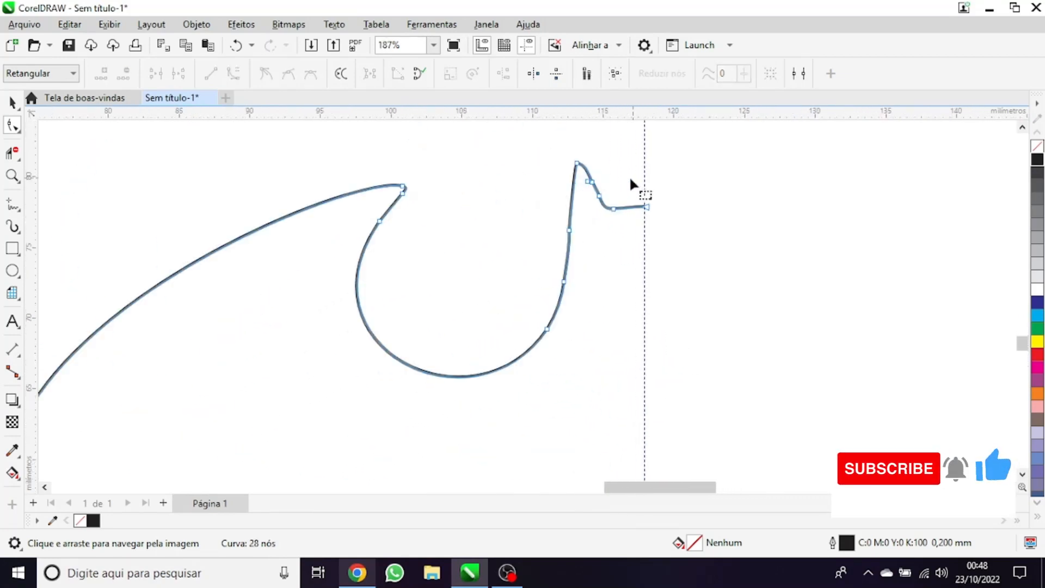
Delete the extra nodes on the ear's inner slope and on the notch curve below the ear
scroll(629, 176, up, 1)
drag(607, 164, 557, 215)
key(Delete)
scroll(599, 239, down, 1)
drag(534, 296, 608, 389)
key(Delete)
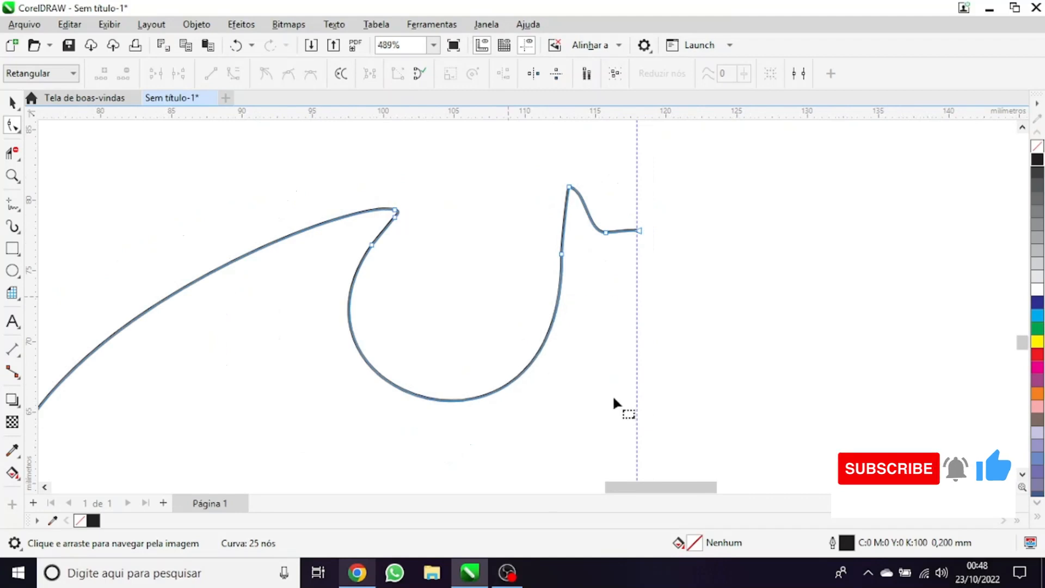
Delete the surplus node on the notch curve just below the upper wing tip
scroll(381, 247, up, 1)
click(371, 245)
key(Delete)
scroll(476, 248, down, 4)
scroll(381, 231, down, 2)
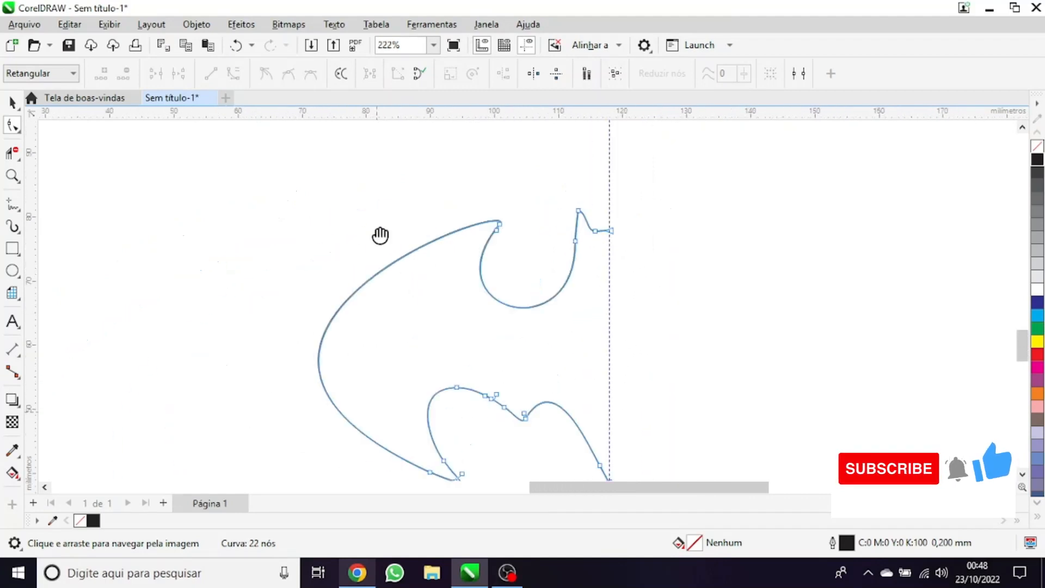
scroll(397, 299, up, 3)
drag(404, 361, 523, 252)
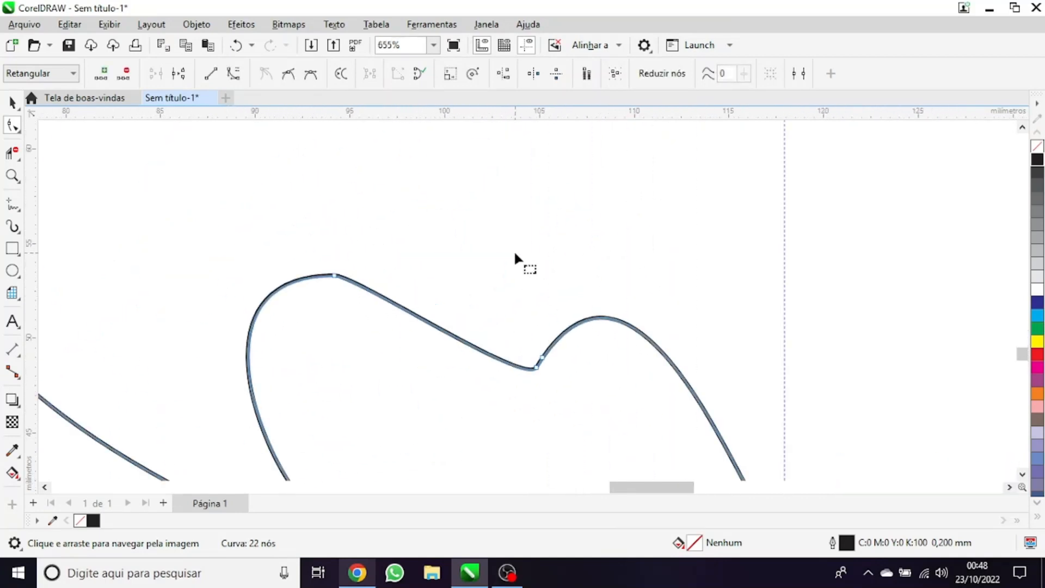
key(ctrl+z)
Add a node just before the dip in the lower edge and delete the redundant nodes around it
scroll(508, 354, up, 1)
double_click(502, 351)
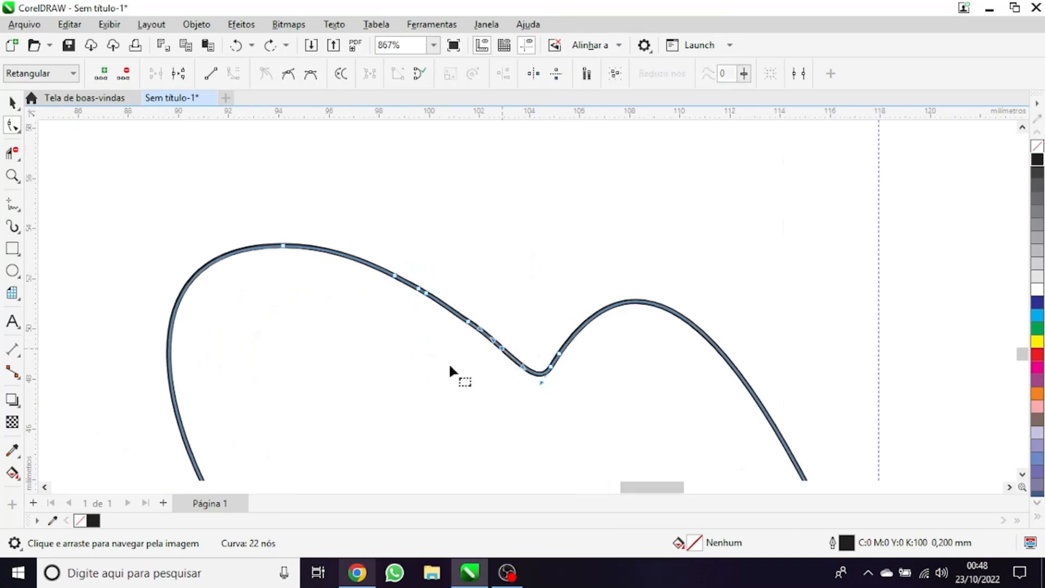
drag(347, 240, 346, 239)
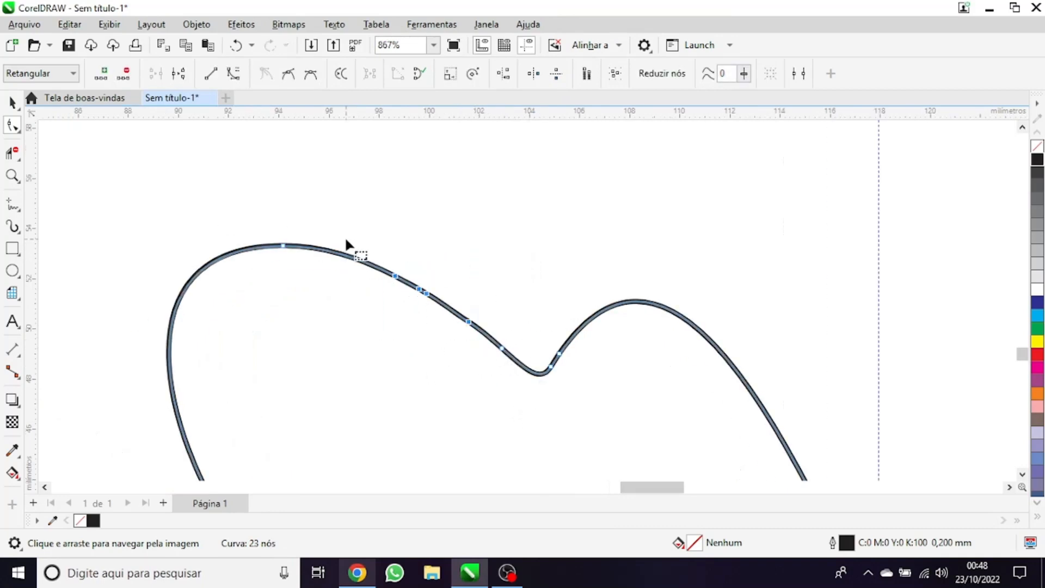
key(Delete)
scroll(496, 284, down, 3)
scroll(560, 347, up, 2)
drag(543, 331, 510, 277)
key(Delete)
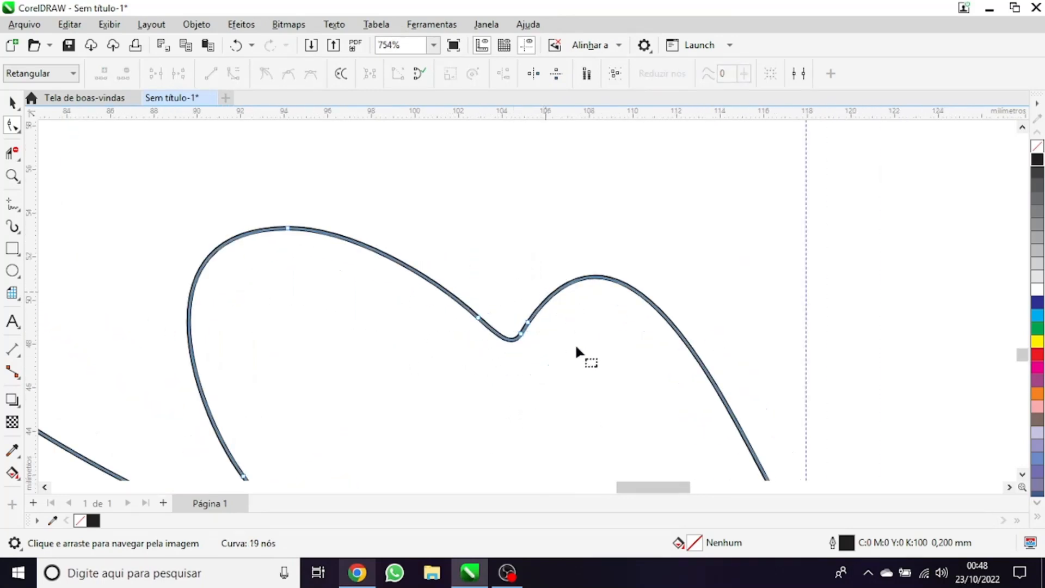
Clean up the redundant nodes around the lower wing tip, then deselect the half bat
scroll(544, 338, up, 2)
scroll(497, 270, down, 4)
scroll(577, 370, up, 2)
scroll(493, 396, down, 3)
scroll(343, 393, up, 5)
drag(350, 466, 270, 381)
key(Delete)
scroll(305, 390, down, 5)
scroll(283, 388, up, 4)
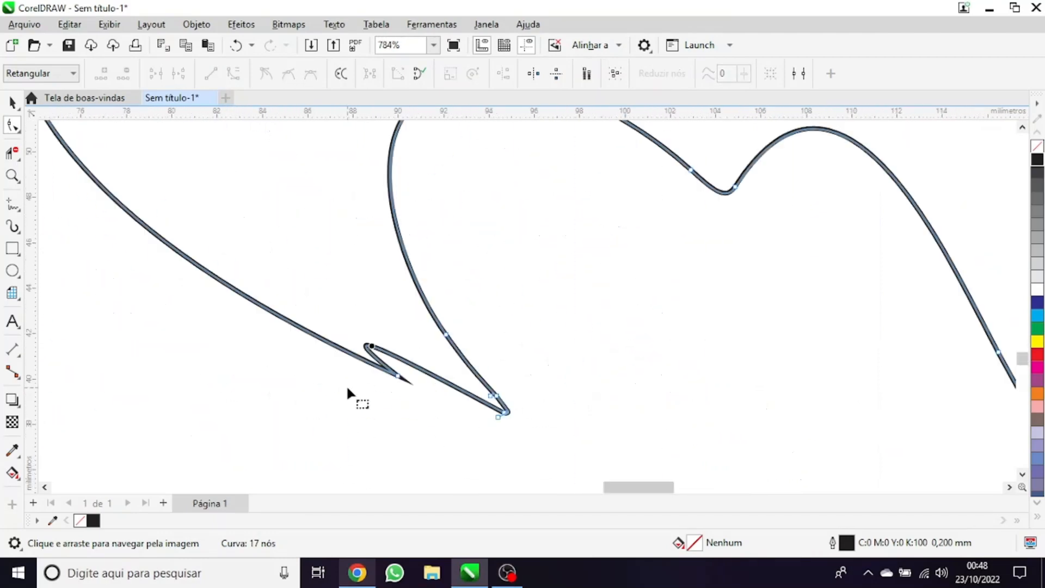
double_click(324, 340)
scroll(378, 394, down, 4)
key(space)
click(515, 212)
scroll(406, 267, down, 2)
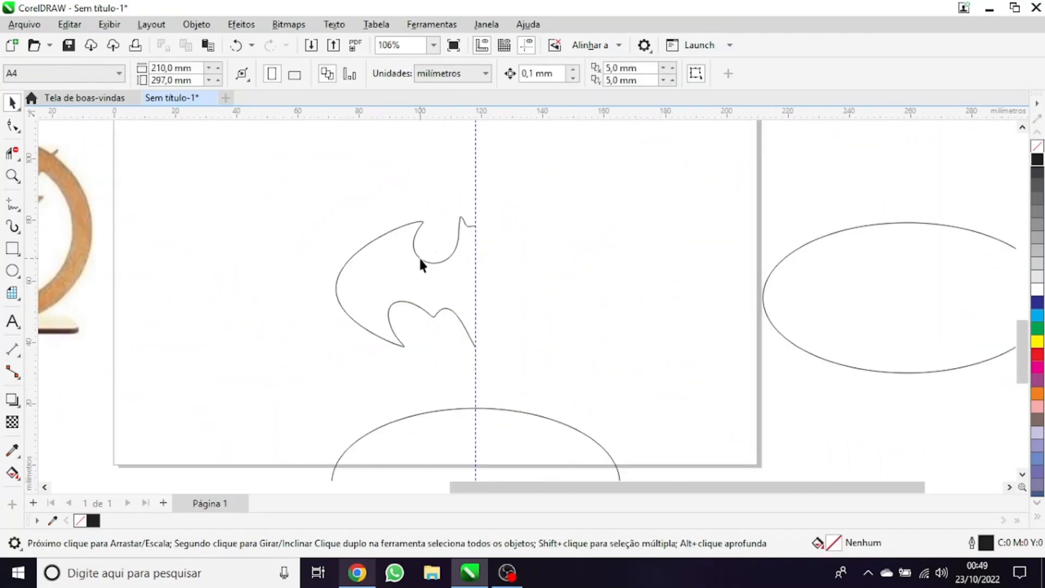
Colour the half-bat outline magenta and move it onto the black bitmap emblem for comparison
drag(299, 289, 482, 436)
right_click(1038, 368)
drag(408, 353, 412, 148)
scroll(421, 158, up, 3)
scroll(392, 202, up, 1)
drag(350, 221, 323, 289)
scroll(322, 283, down, 3)
Add nodes along the wing's outer side and bend the curve to follow the bitmap's edge
scroll(313, 159, up, 2)
scroll(209, 256, up, 6)
double_click(176, 350)
double_click(178, 253)
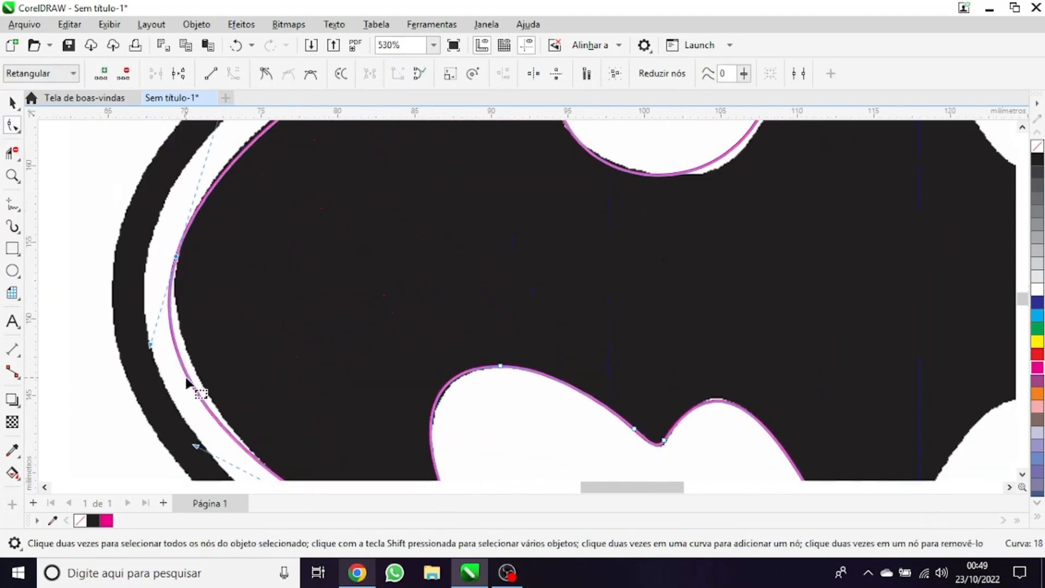
drag(186, 377, 197, 376)
scroll(243, 299, down, 2)
scroll(259, 406, up, 2)
double_click(288, 413)
scroll(288, 414, up, 2)
scroll(289, 416, down, 4)
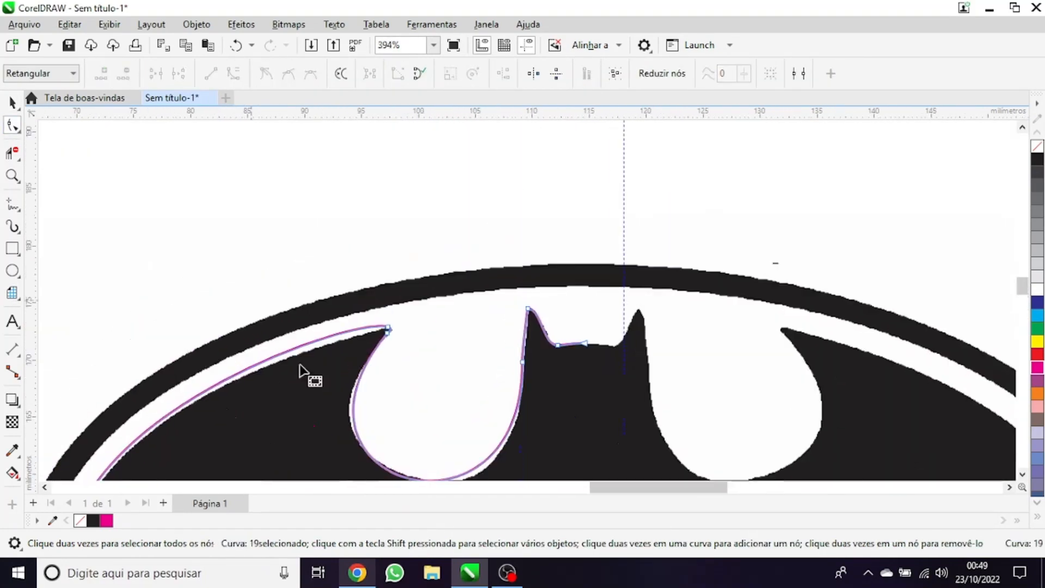
Add a node on the upper wing edge and adjust the outline there to match the bitmap
scroll(262, 376, up, 1)
double_click(201, 386)
scroll(517, 286, up, 1)
click(559, 203)
scroll(520, 241, up, 2)
drag(554, 191, 565, 182)
scroll(551, 256, up, 1)
scroll(501, 283, down, 3)
scroll(528, 215, up, 5)
double_click(523, 229)
scroll(517, 224, down, 7)
scroll(515, 289, up, 2)
scroll(514, 293, down, 12)
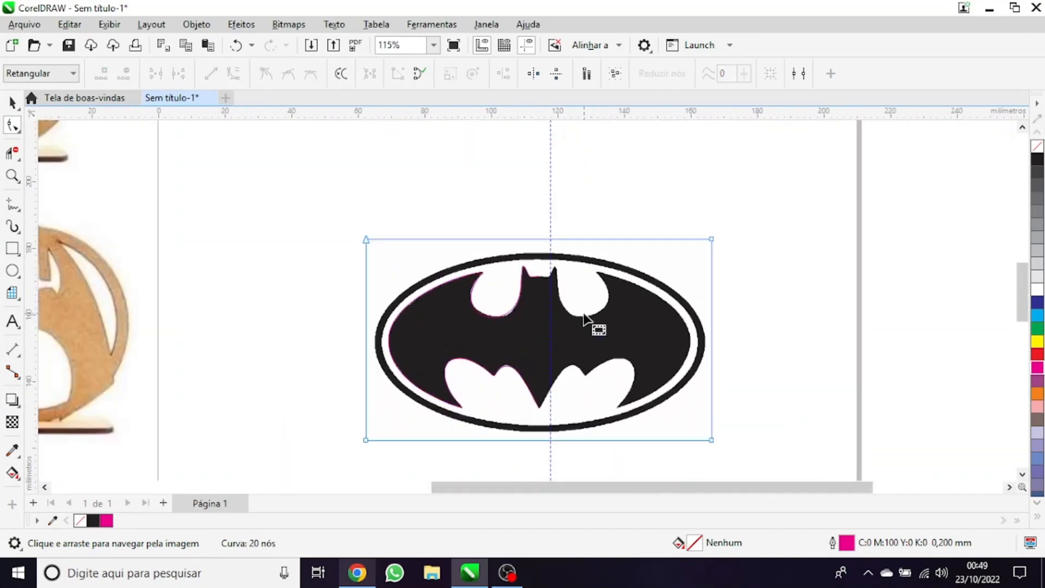
Move the bitmap emblem up, clear of the magenta half-bat outline
key(space)
click(583, 306)
drag(583, 306, 579, 227)
scroll(595, 367, up, 1)
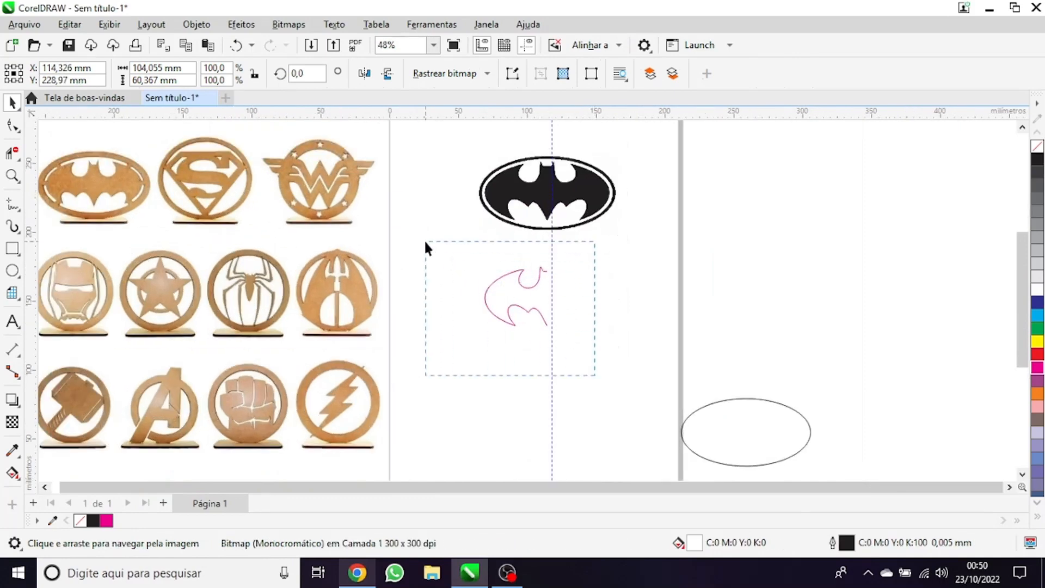
Mirror a copy of the half bat horizontally to the right so both halves meet at the centre
drag(426, 242, 425, 242)
scroll(468, 305, up, 4)
scroll(675, 266, up, 2)
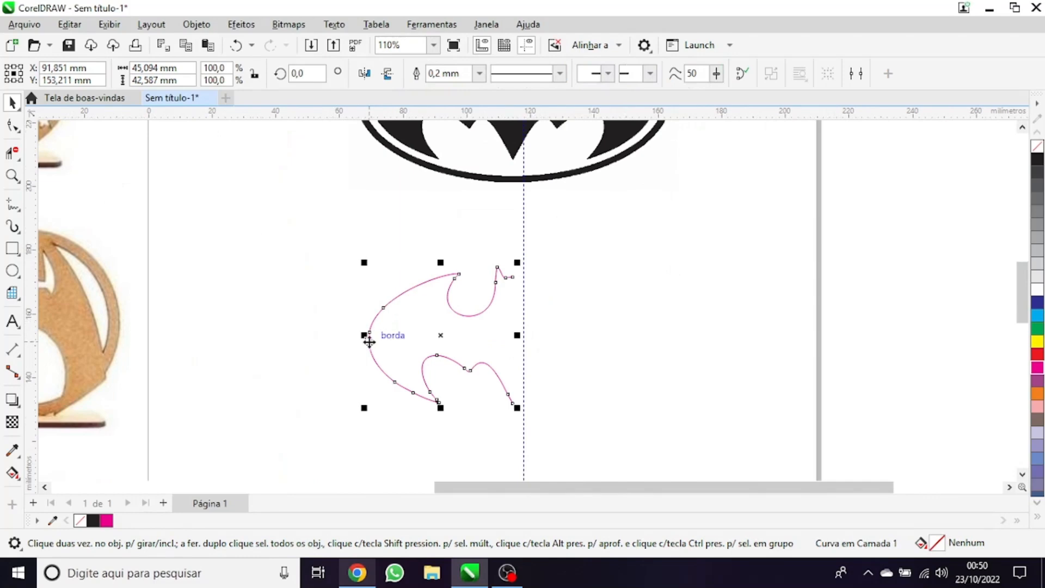
drag(364, 334, 293, 328)
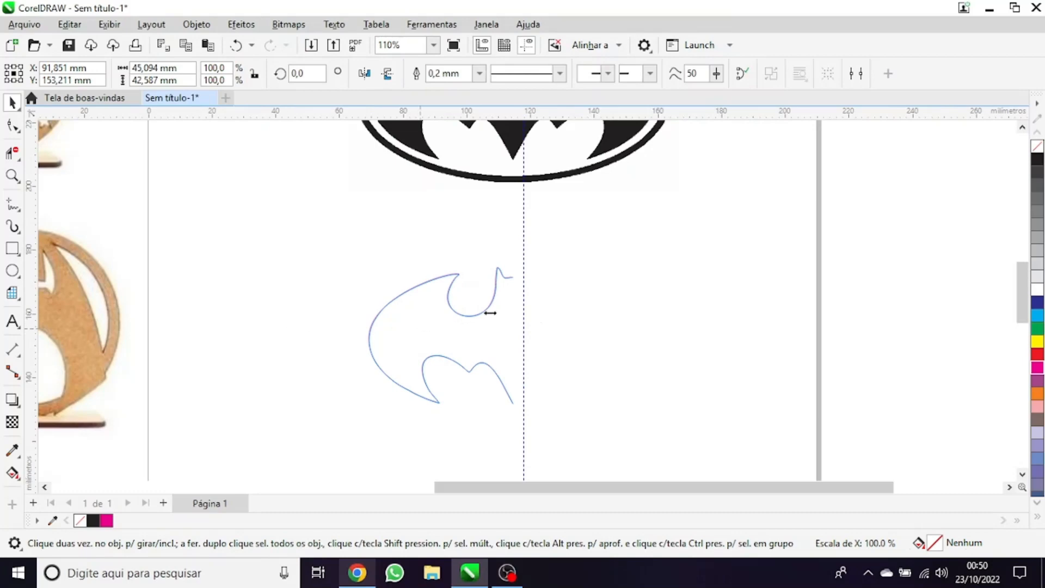
drag(495, 311, 635, 306)
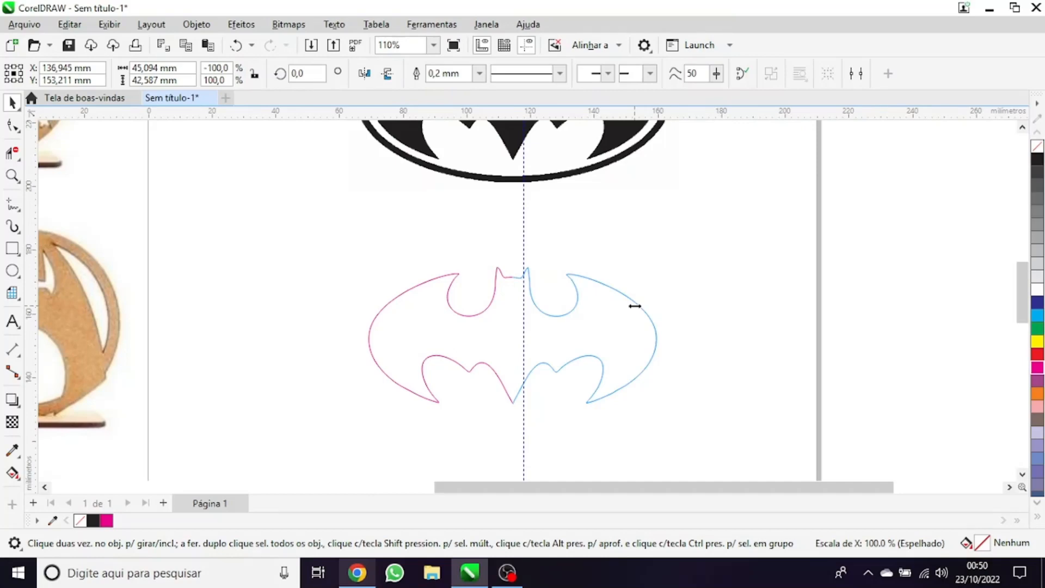
drag(635, 306, 634, 306)
Combine the two bat halves and join their end points with a tolerance of 0.1 mm
drag(839, 224, 316, 425)
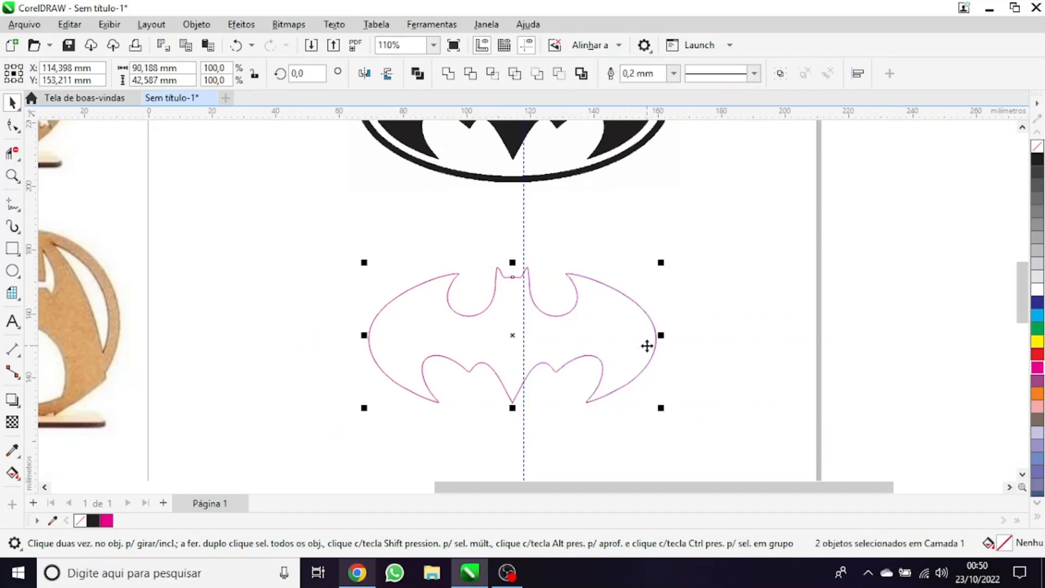
key(ctrl+l)
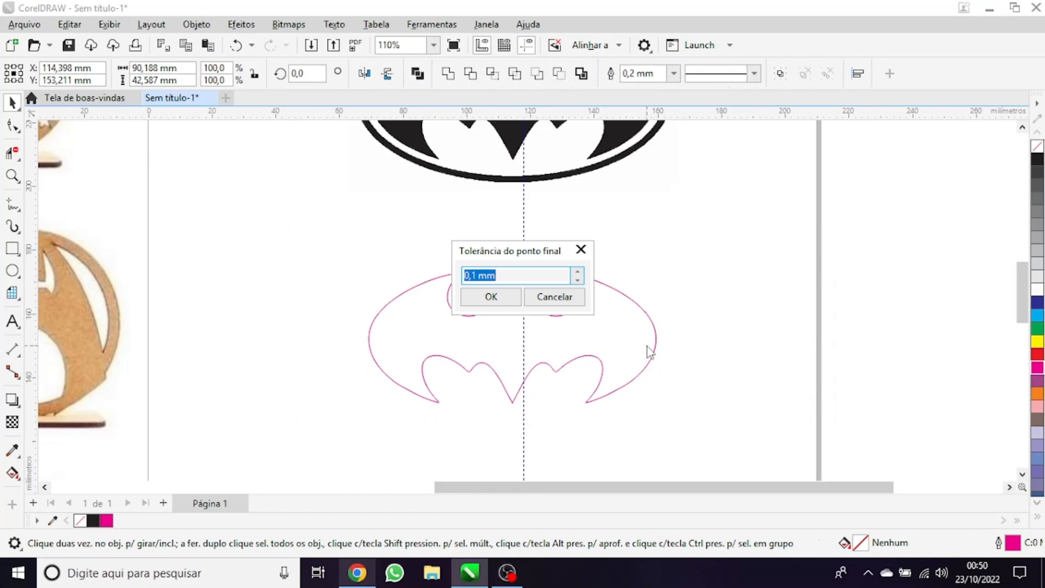
key(Return)
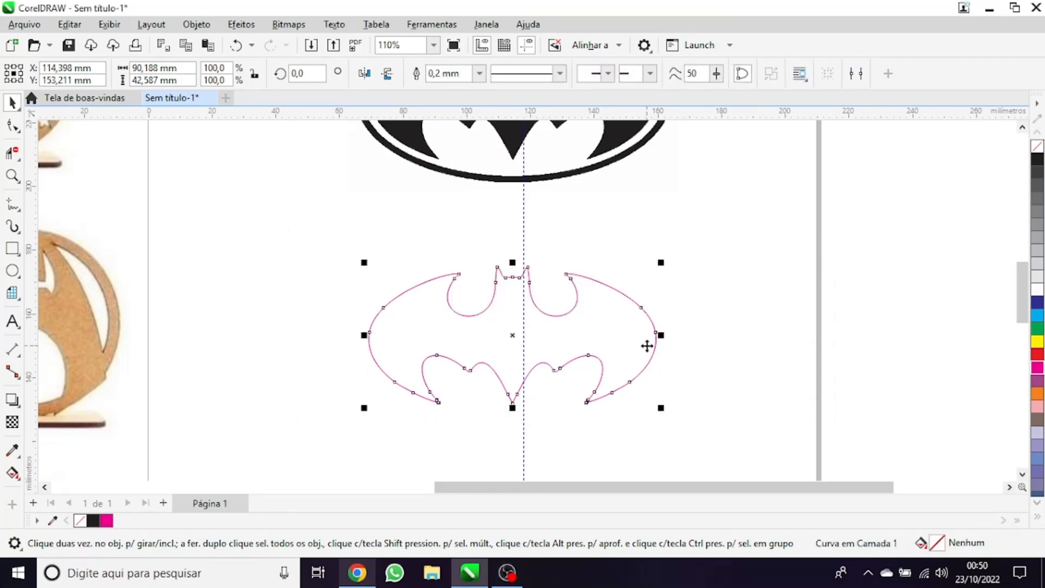
Delete the vertical guideline crossing the bat
click(526, 226)
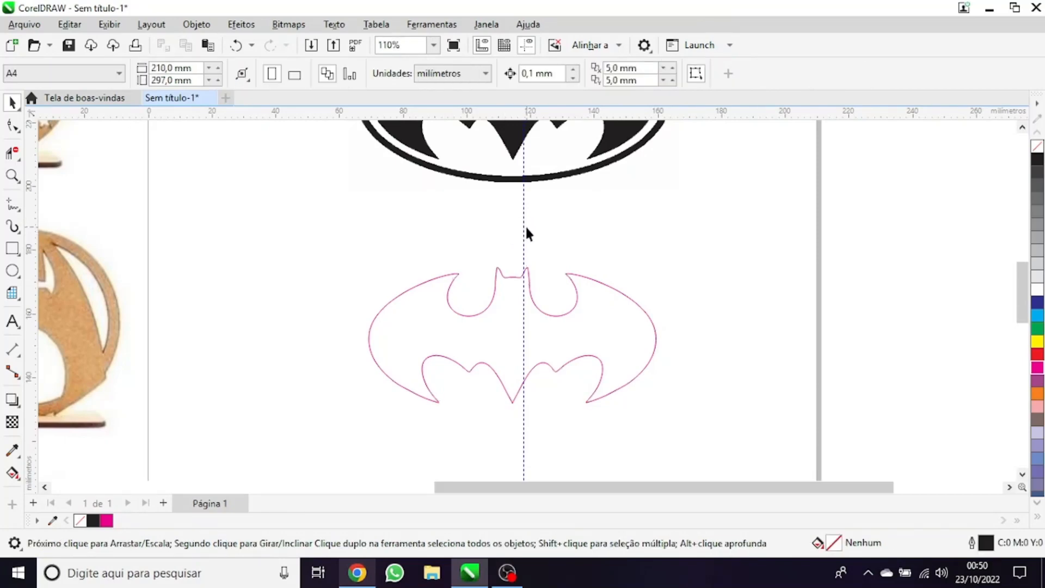
click(521, 232)
key(Delete)
Change the complete bat's outline colour to black and deselect it
drag(756, 248, 354, 411)
scroll(490, 294, down, 2)
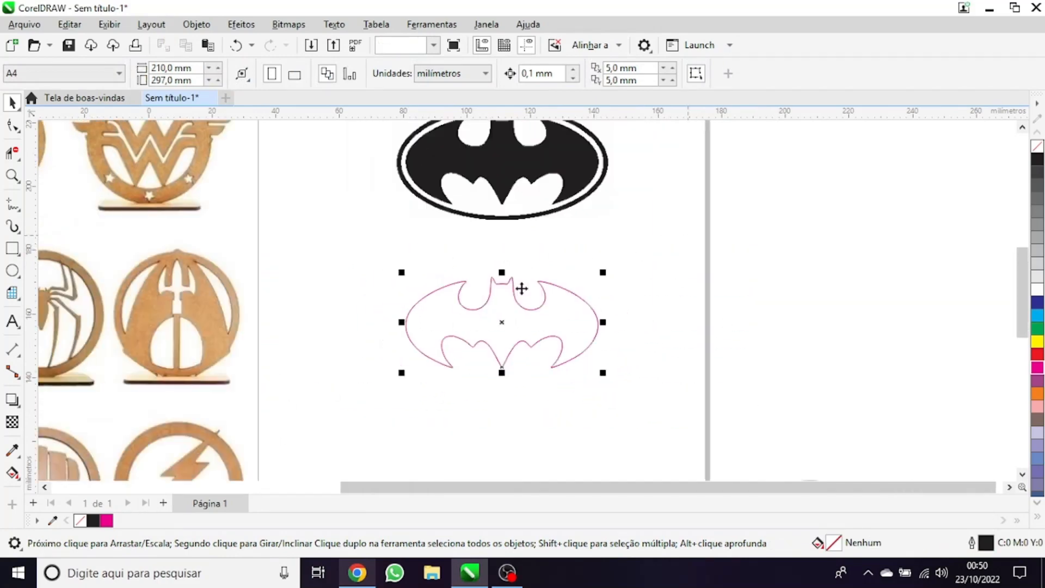
right_click(1036, 160)
scroll(405, 315, down, 2)
scroll(483, 258, up, 1)
click(597, 311)
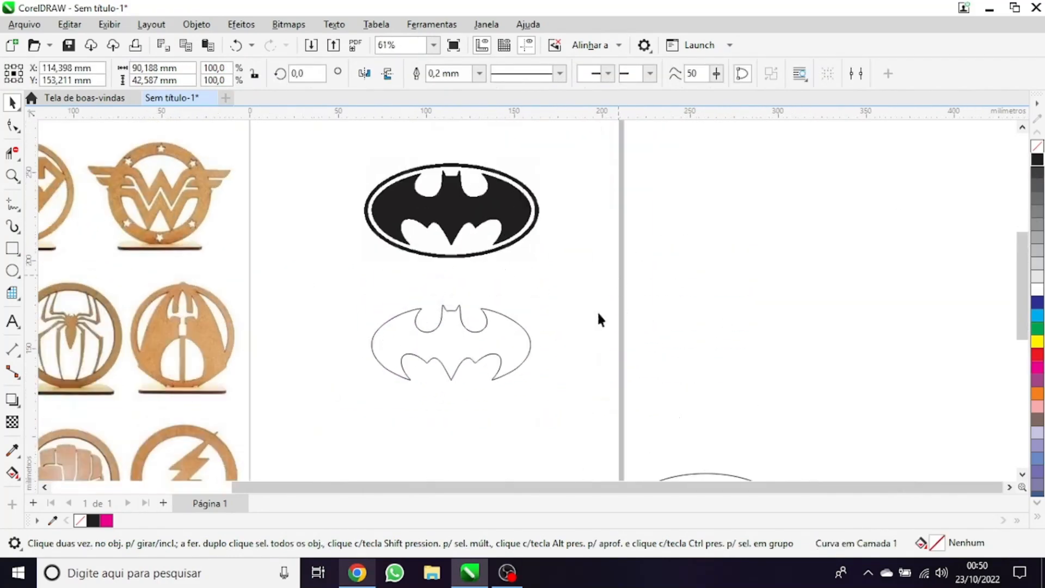
Move the bitmap emblem up to just above the page
scroll(565, 378, down, 2)
scroll(558, 379, up, 2)
scroll(558, 381, down, 2)
drag(487, 249, 487, 161)
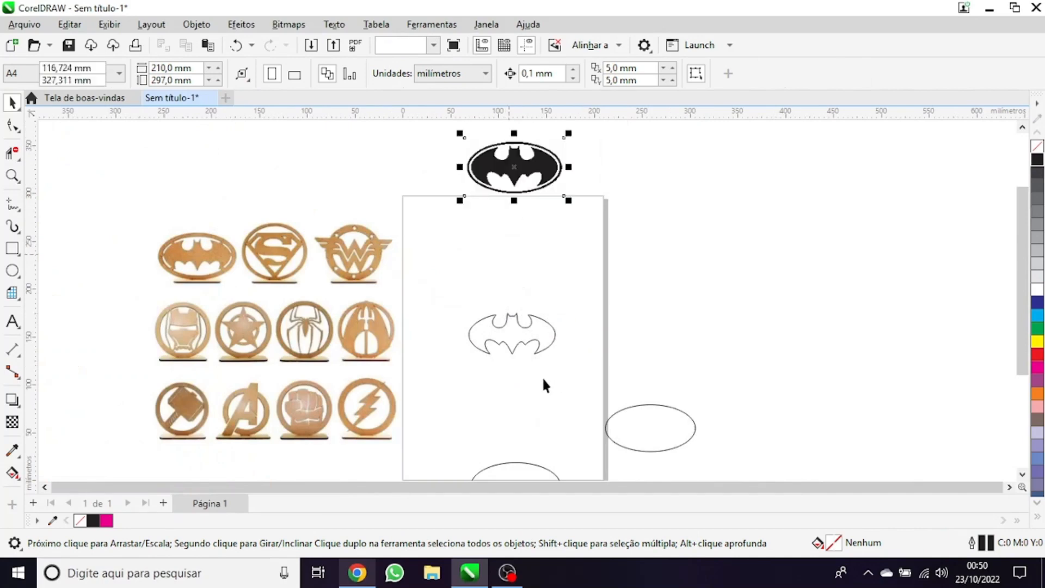
Move the 94 × 49 mm ellipse from beside the page's lower edge up next to the bat outline
scroll(543, 381, up, 1)
drag(577, 368, 793, 513)
scroll(569, 305, up, 2)
scroll(664, 215, down, 1)
scroll(581, 308, up, 1)
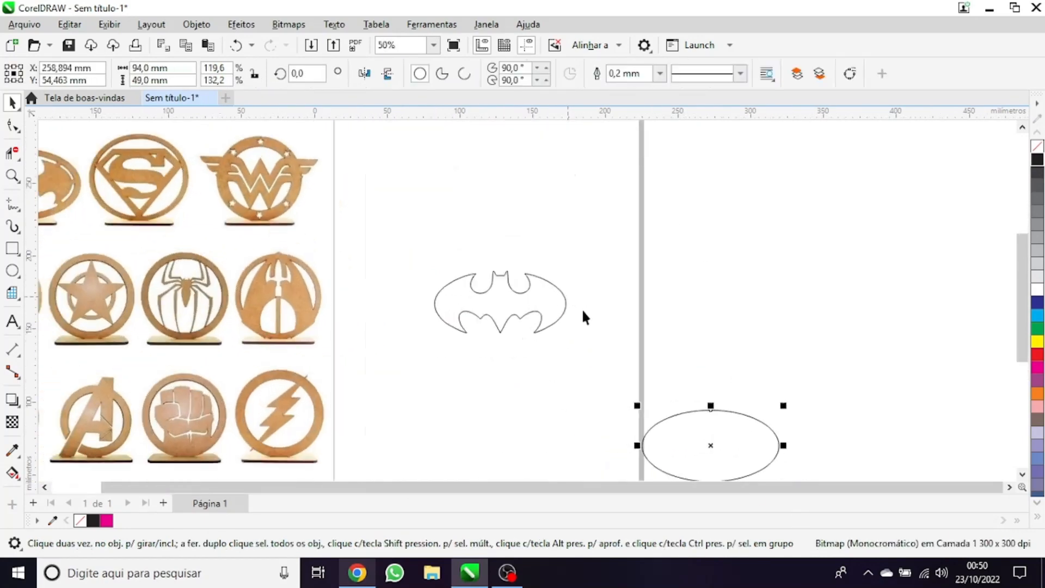
scroll(622, 332, down, 1)
drag(681, 391, 663, 284)
scroll(616, 234, up, 1)
scroll(619, 229, down, 1)
scroll(616, 228, up, 3)
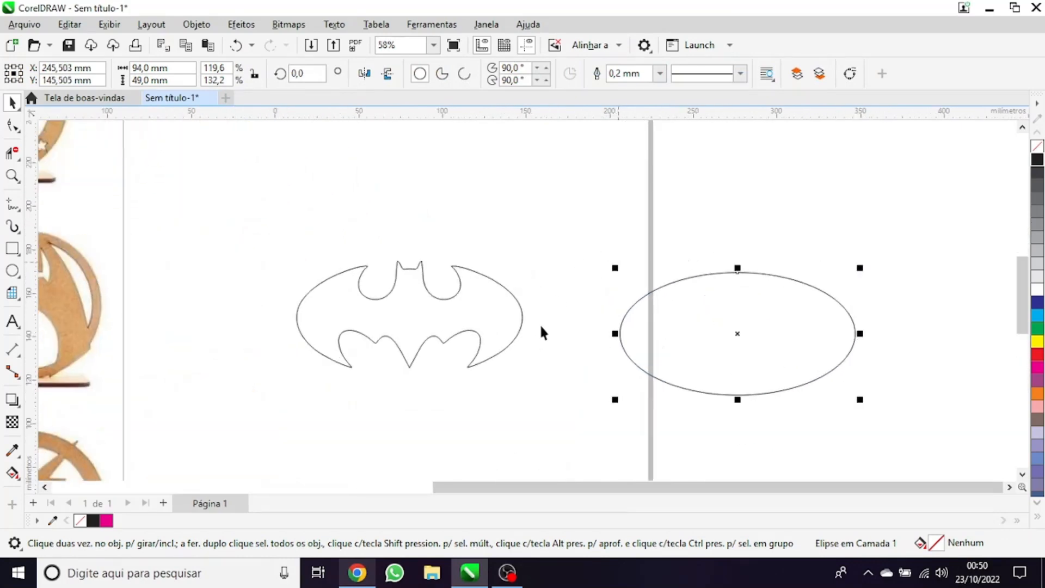
Align the ellipse with the bat outline by their centres, both horizontally and vertically
drag(570, 158, 905, 462)
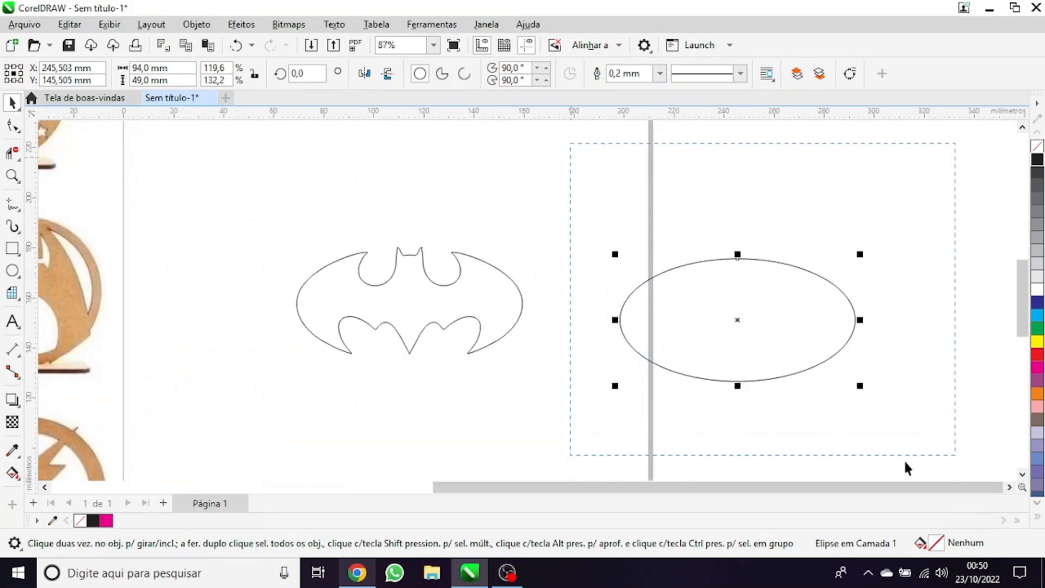
shift+click(493, 269)
key(c)
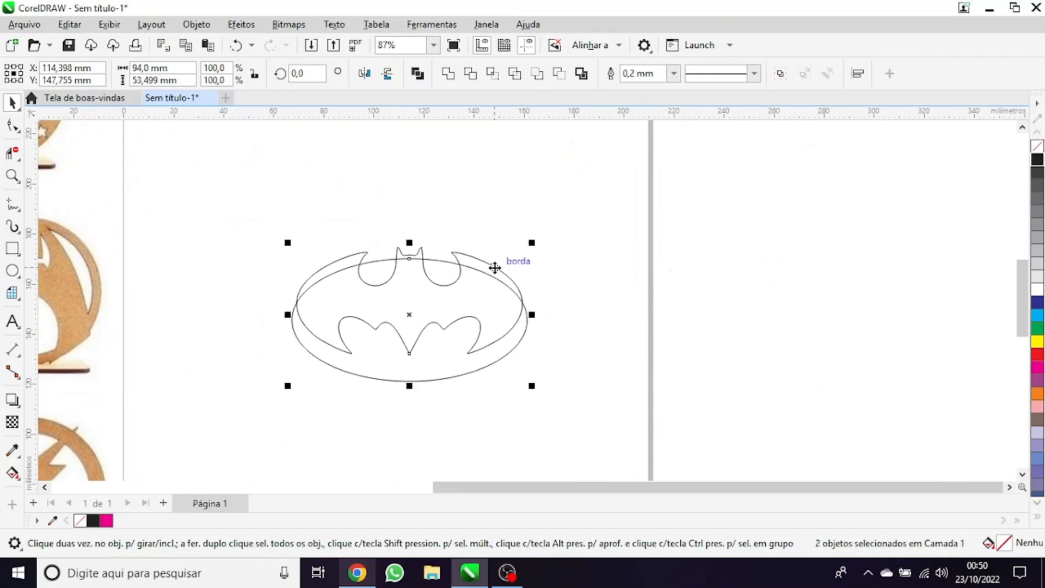
key(e)
scroll(491, 276, up, 3)
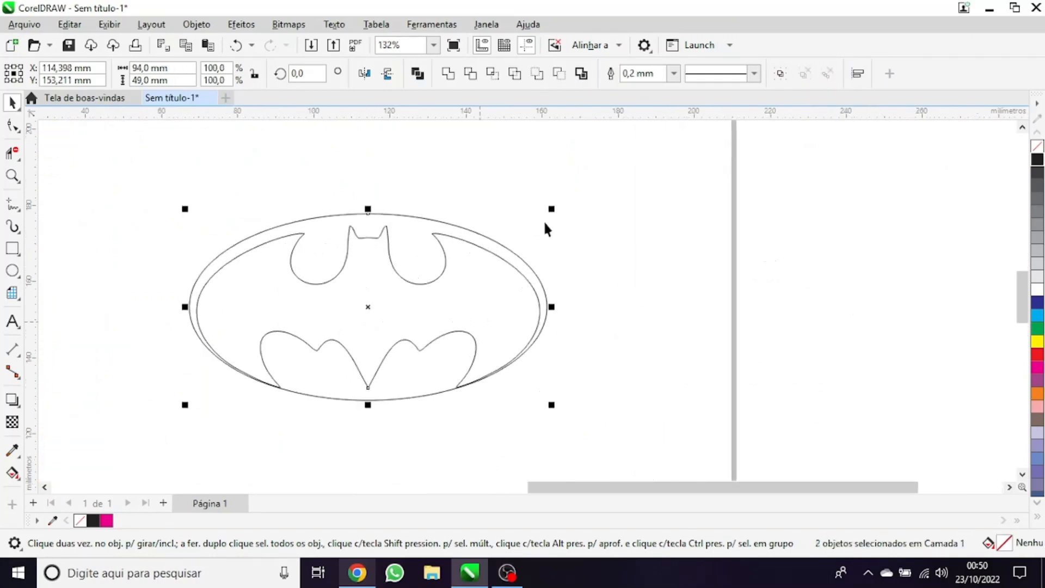
Nudge the ellipse down to a centre Y of 151.611 mm, evening out its gap around the bat
click(545, 220)
click(389, 213)
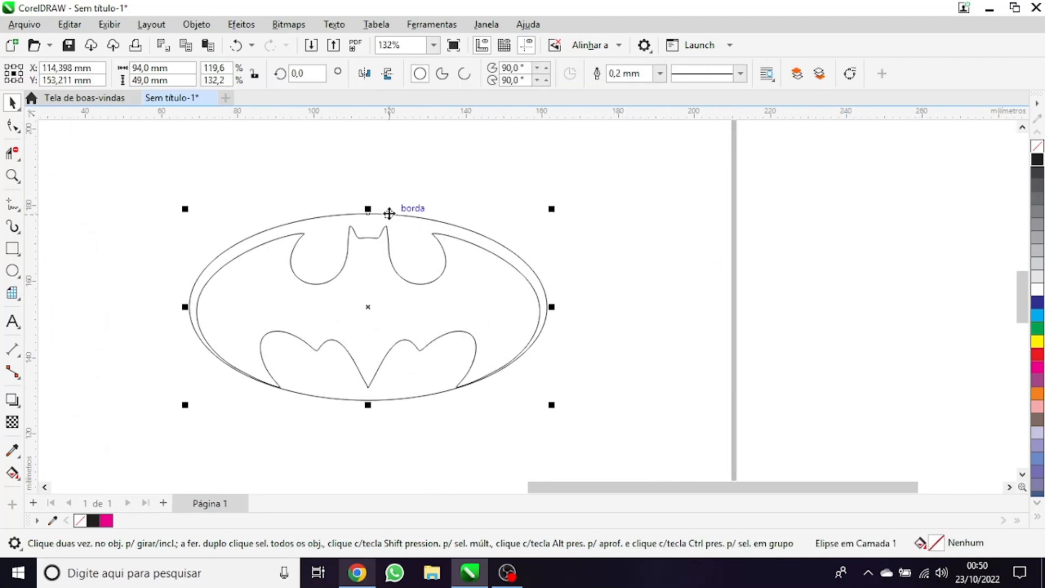
drag(389, 213, 389, 215)
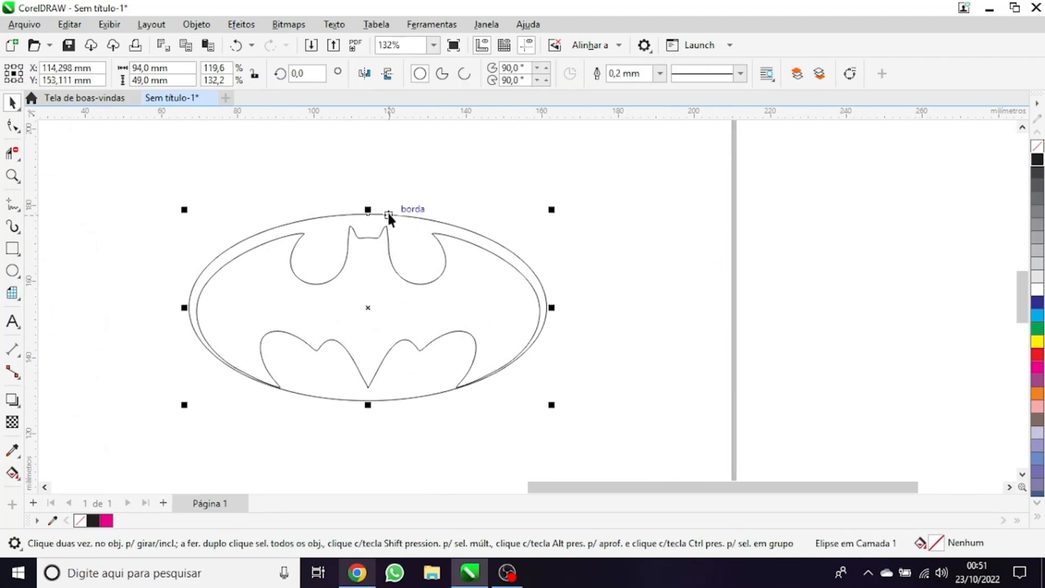
key(Down)
key(Down)
key(Down)
key(Down)
key(Down)
key(Down)
key(Down)
key(Down)
key(Down)
key(Down)
key(Down)
key(Down)
key(Down)
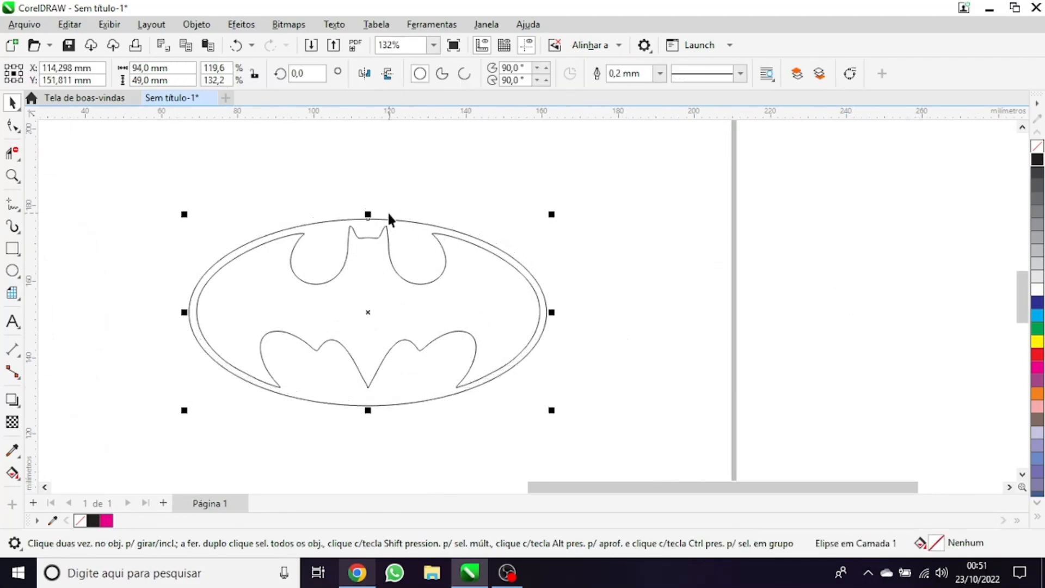
key(Down)
key(Down)
scroll(387, 211, up, 1)
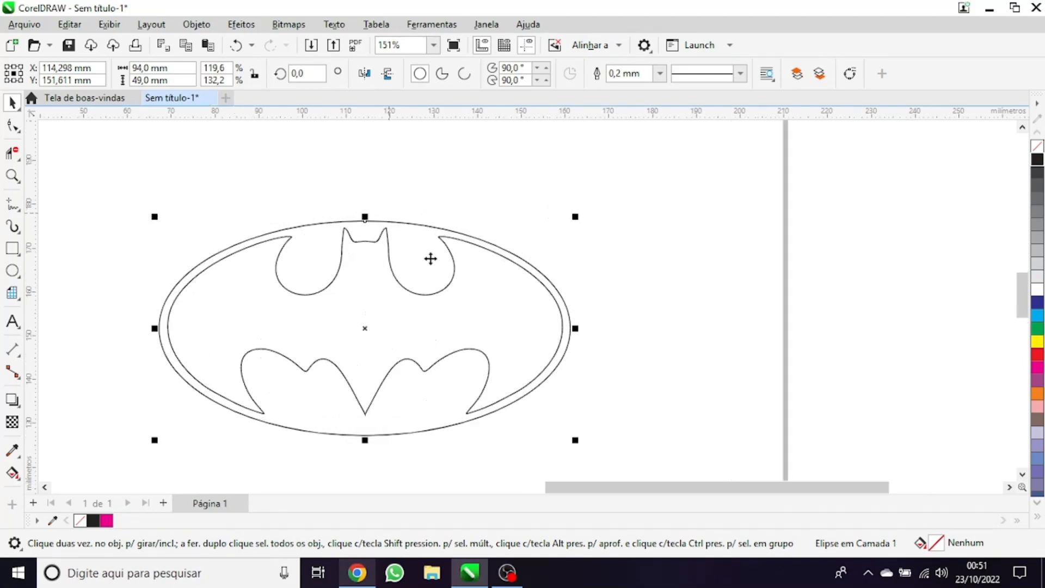
Try to scale the ellipse down around its centre to about 87.8 × 45.8 mm
scroll(488, 247, up, 2)
drag(597, 210, 586, 220)
scroll(590, 289, down, 10)
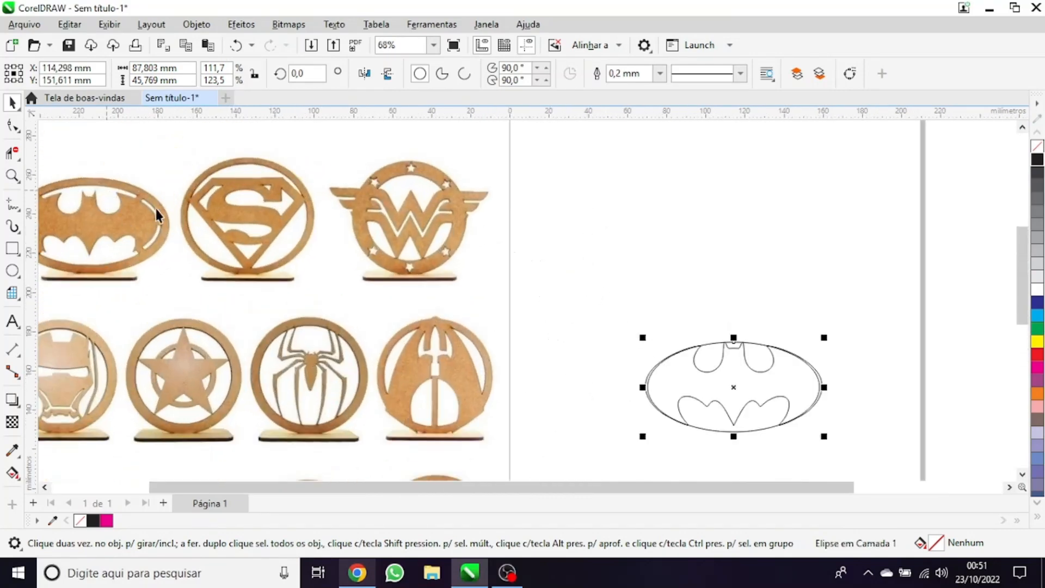
scroll(136, 199, up, 1)
scroll(163, 183, down, 2)
scroll(762, 340, up, 2)
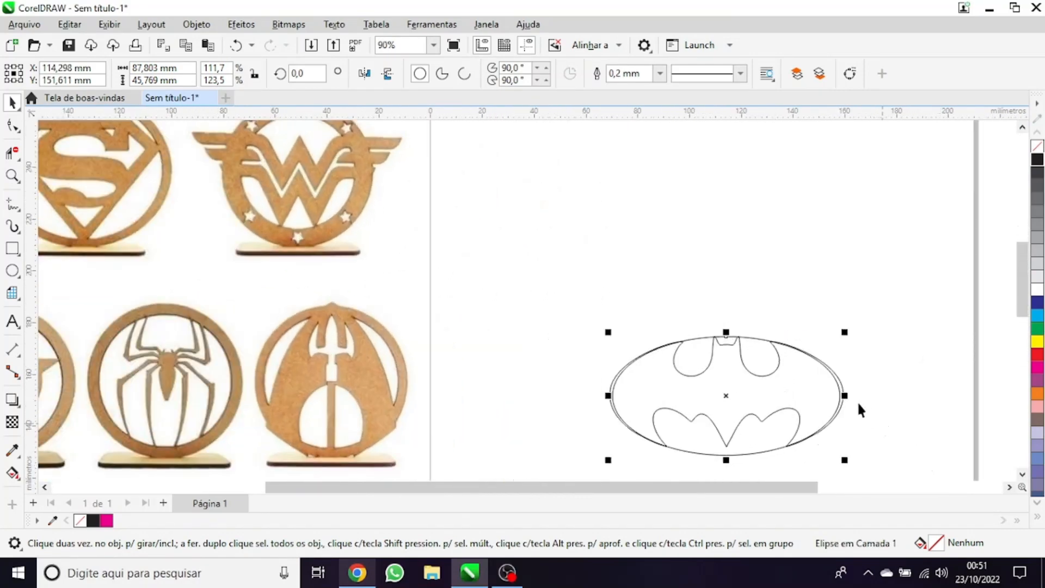
drag(858, 409, 582, 317)
scroll(531, 175, up, 1)
scroll(557, 250, down, 3)
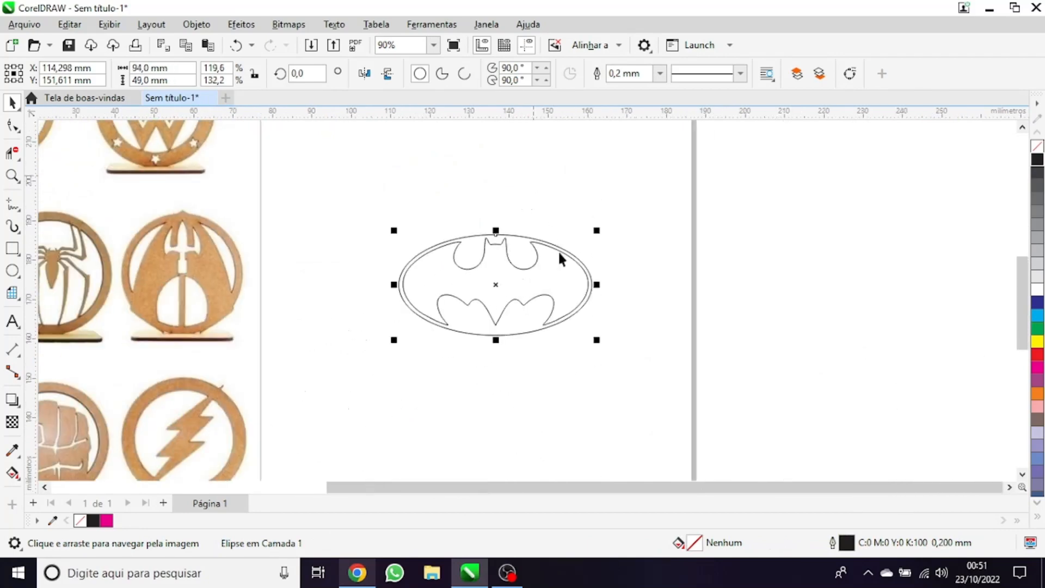
Place a copy of the wooden emblems bitmap beside the original, on the side away from the page
click(230, 280)
right_click(231, 280)
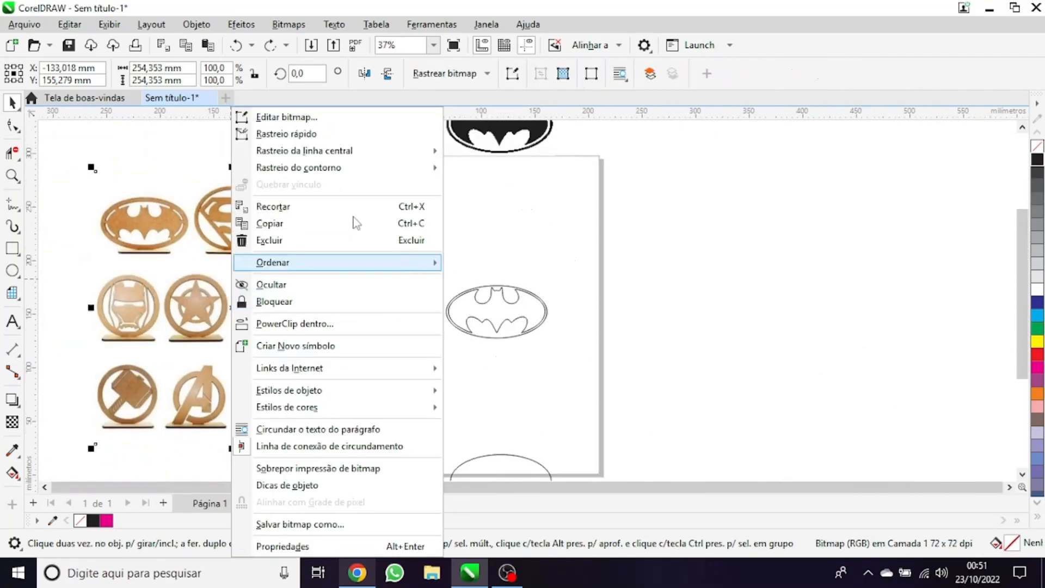
click(147, 214)
scroll(245, 258, down, 2)
scroll(249, 260, down, 1)
drag(249, 260, 145, 267)
right_click(145, 266)
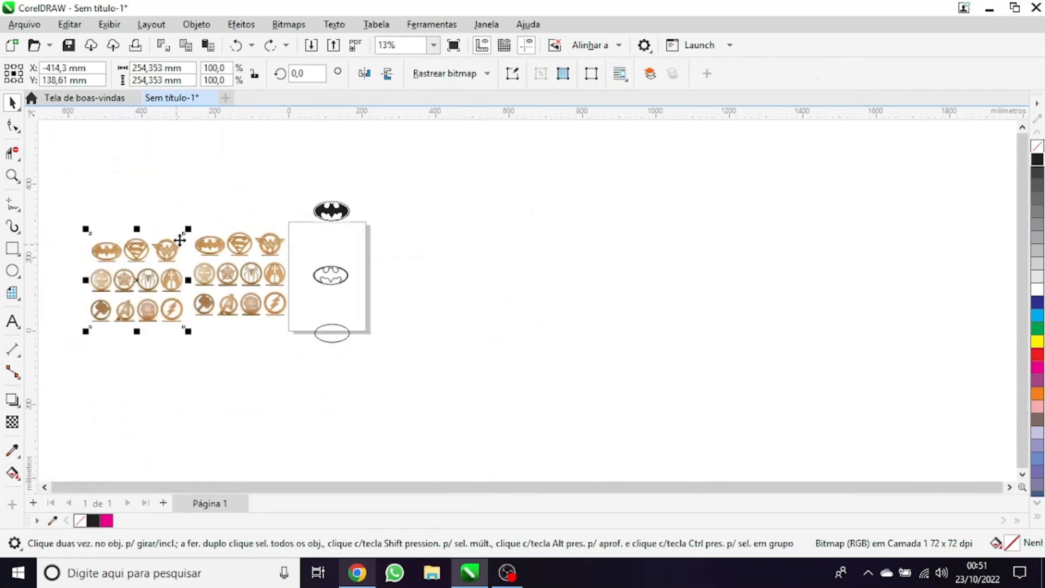
scroll(194, 229, up, 4)
Crop the original emblems bitmap to the wooden Batman emblem with its base, about 91 × 70 mm
click(432, 338)
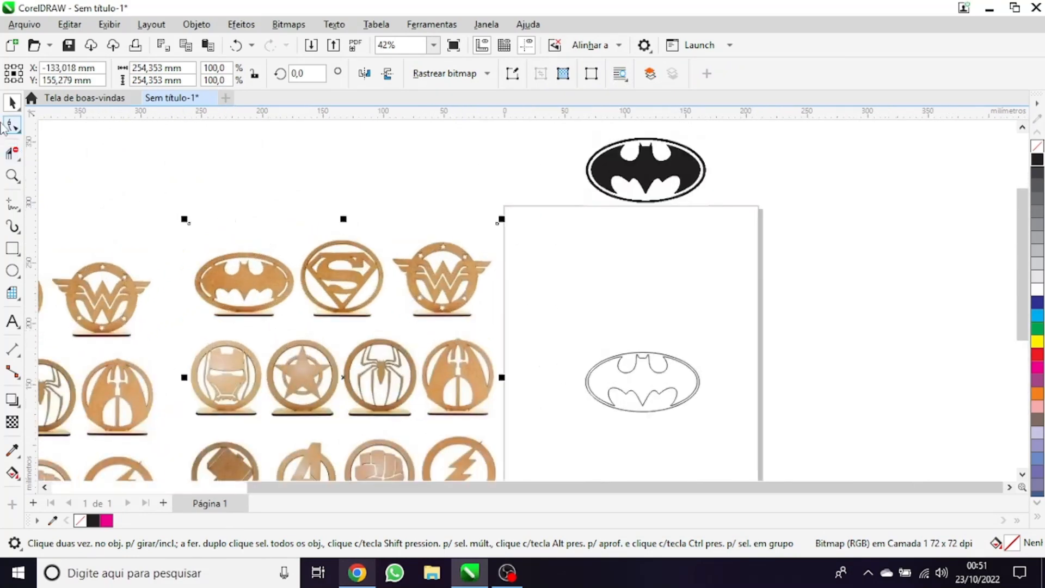
click(18, 154)
click(60, 154)
scroll(199, 256, up, 2)
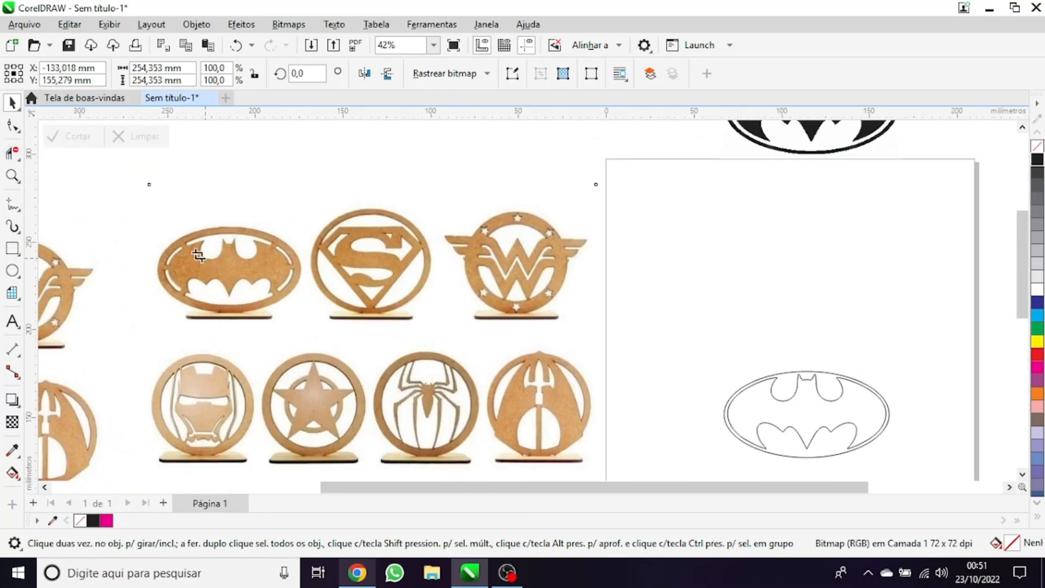
drag(150, 210, 308, 330)
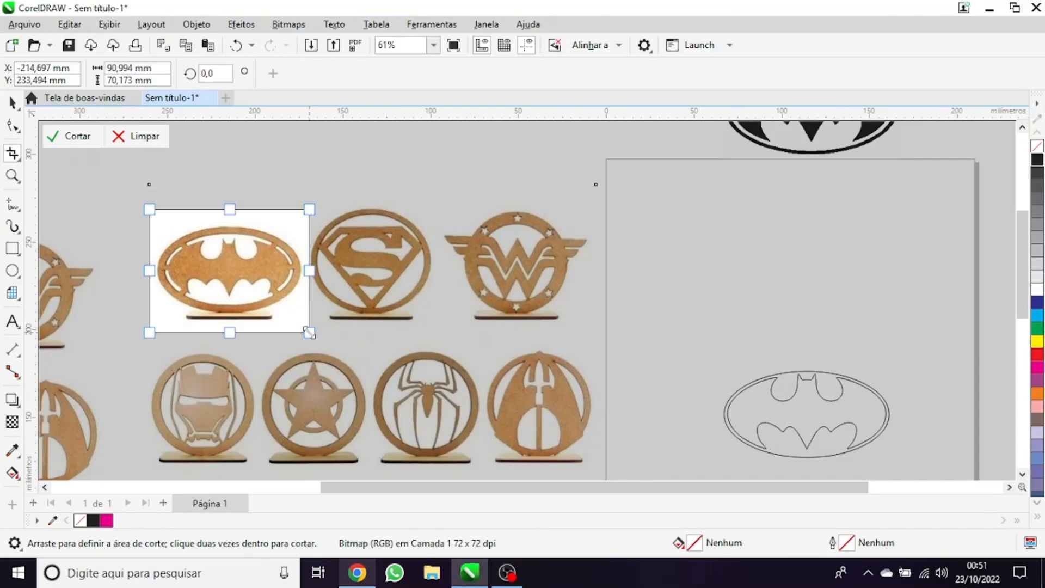
double_click(249, 324)
scroll(250, 322, down, 2)
key(space)
Move the cropped Batman bitmap right beside the bat and ellipse outlines for reference
drag(249, 313, 486, 410)
scroll(497, 409, up, 2)
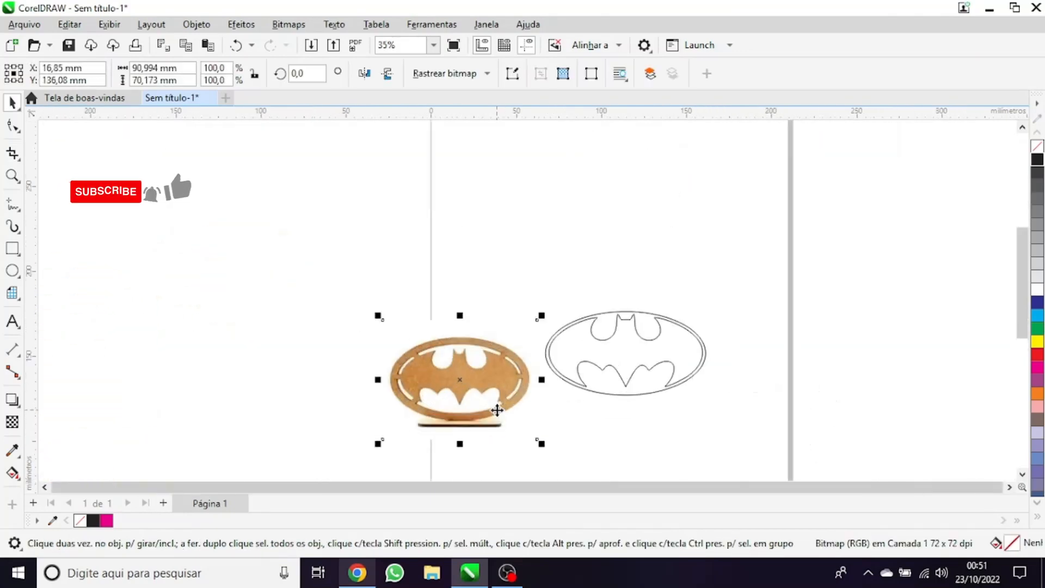
drag(425, 363, 457, 330)
scroll(636, 361, up, 1)
Scale the ellipse around the bat up from its centre to about 100.9 × 52.6 mm and deselect it
click(700, 218)
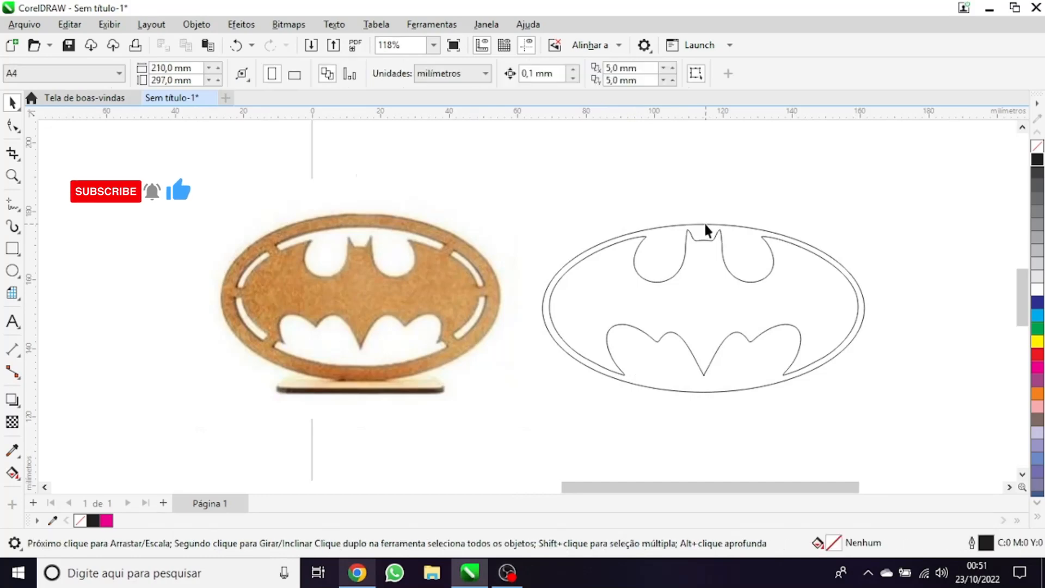
click(703, 221)
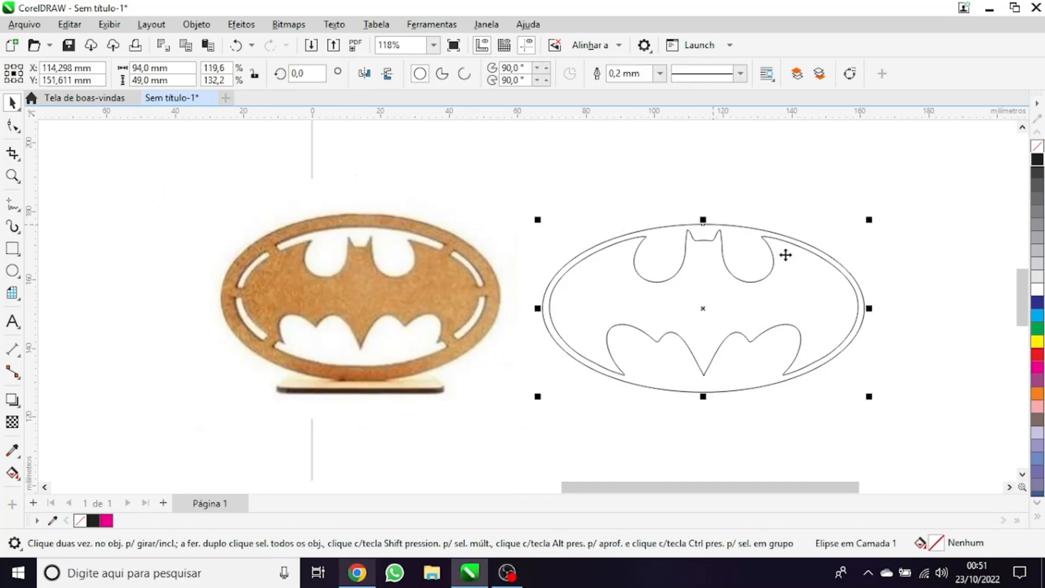
scroll(880, 236, up, 1)
drag(869, 216, 884, 205)
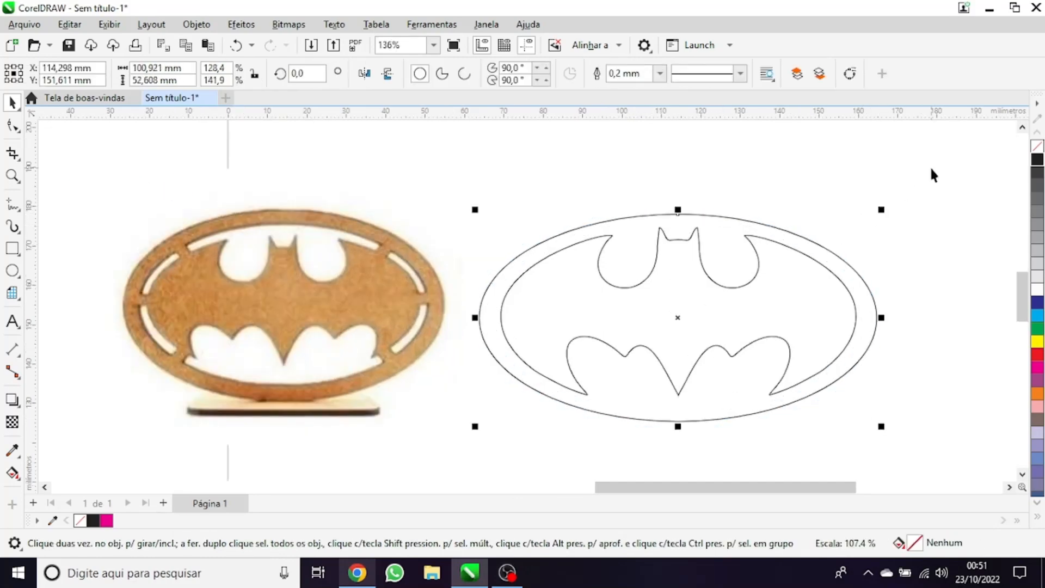
click(930, 165)
scroll(307, 304, down, 3)
scroll(572, 277, up, 2)
scroll(368, 253, down, 1)
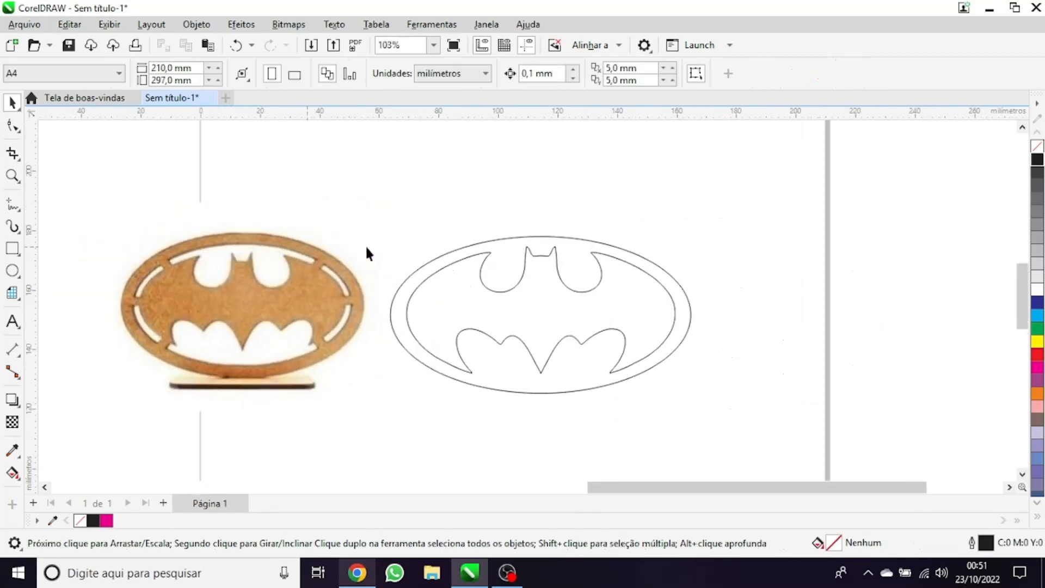
Apply a one-step external contour to the ellipse around the bat
click(487, 240)
click(510, 223)
click(442, 253)
scroll(374, 295, up, 2)
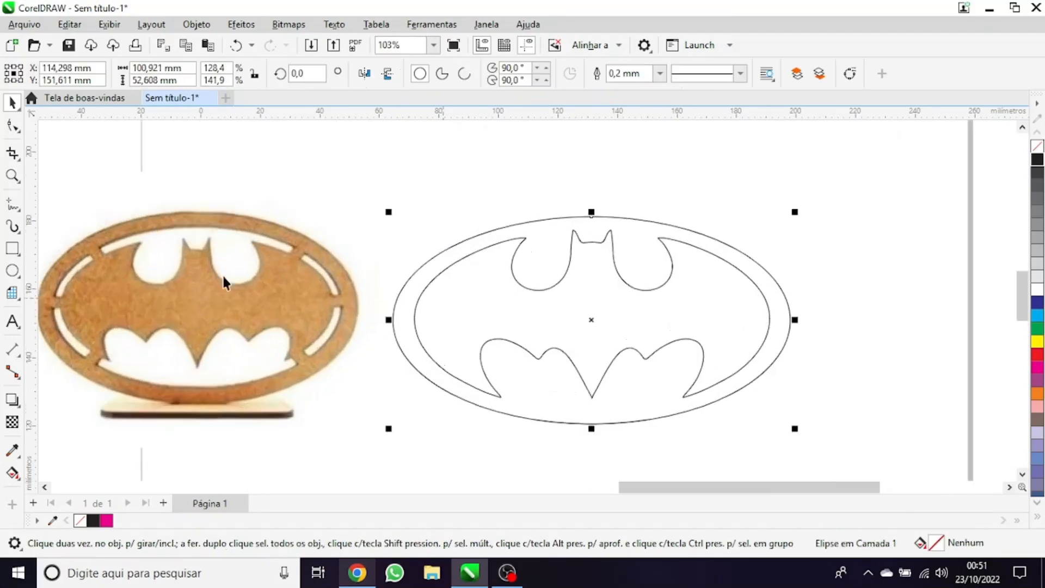
click(20, 408)
click(55, 422)
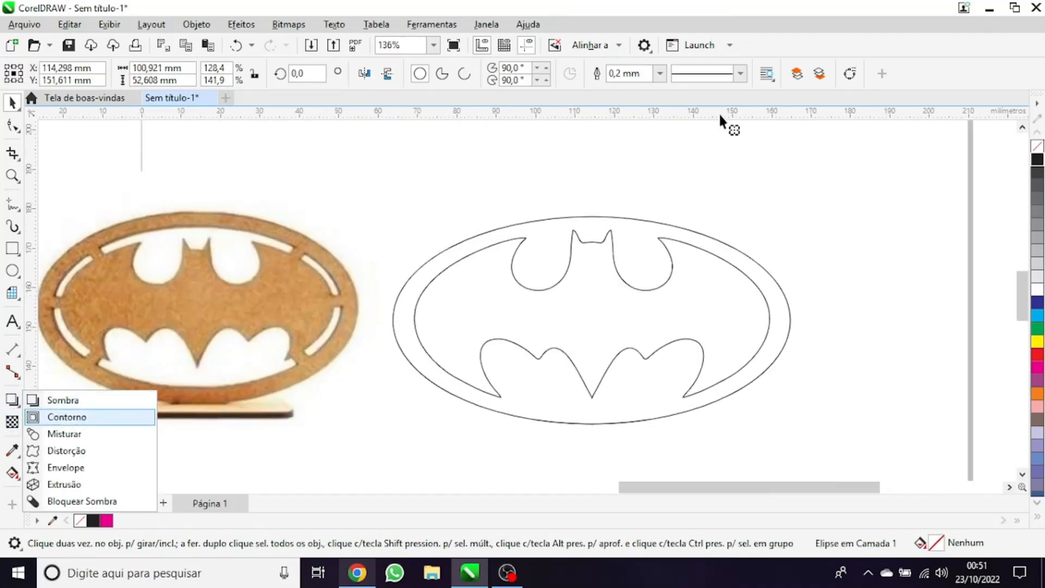
scroll(465, 252, down, 2)
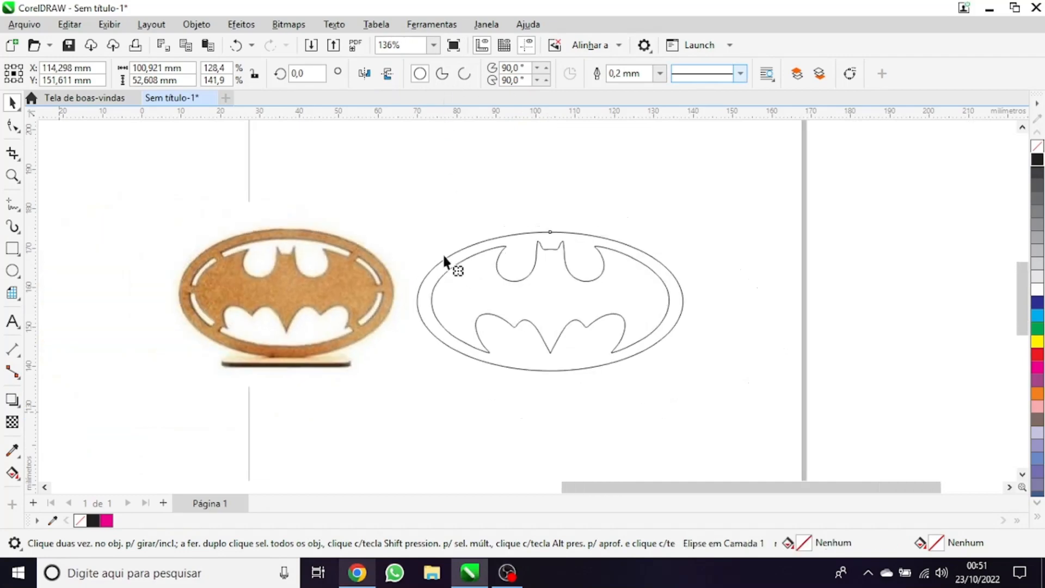
scroll(488, 172, up, 1)
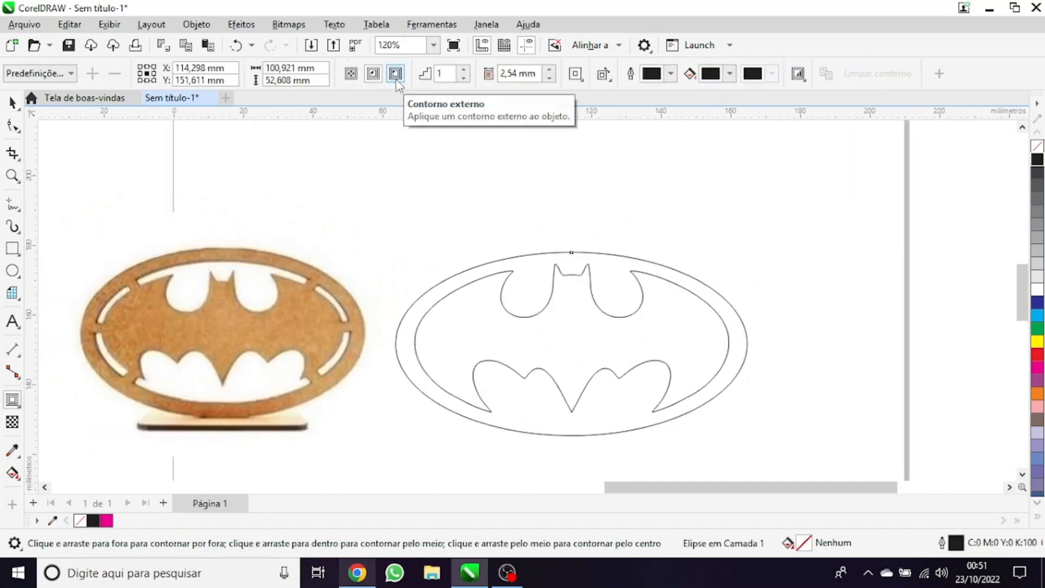
click(396, 73)
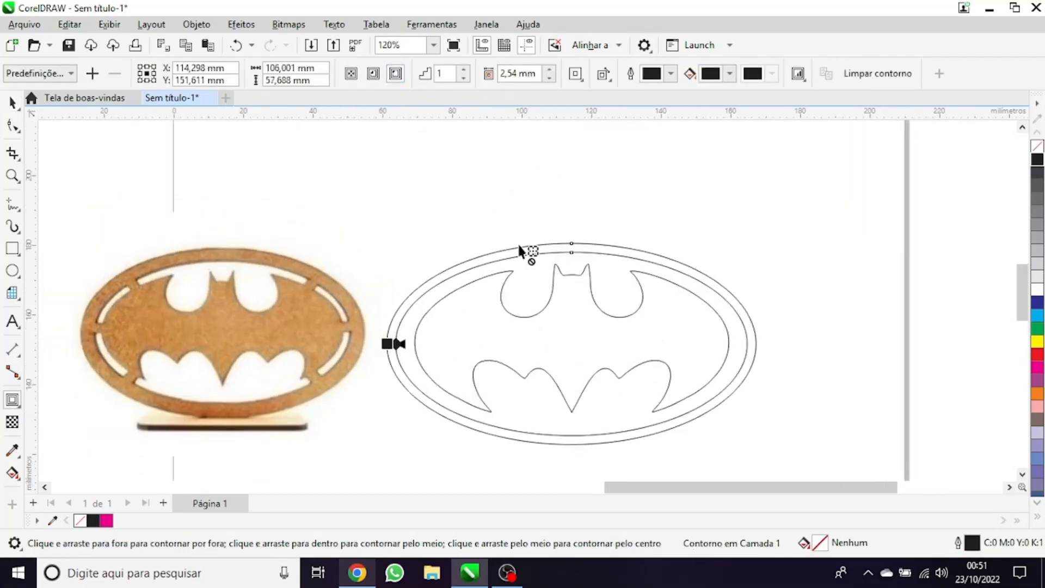
Set the ellipse contour's offset to 3.5 mm, after trying 2.8 mm
scroll(436, 397, up, 1)
scroll(372, 349, up, 2)
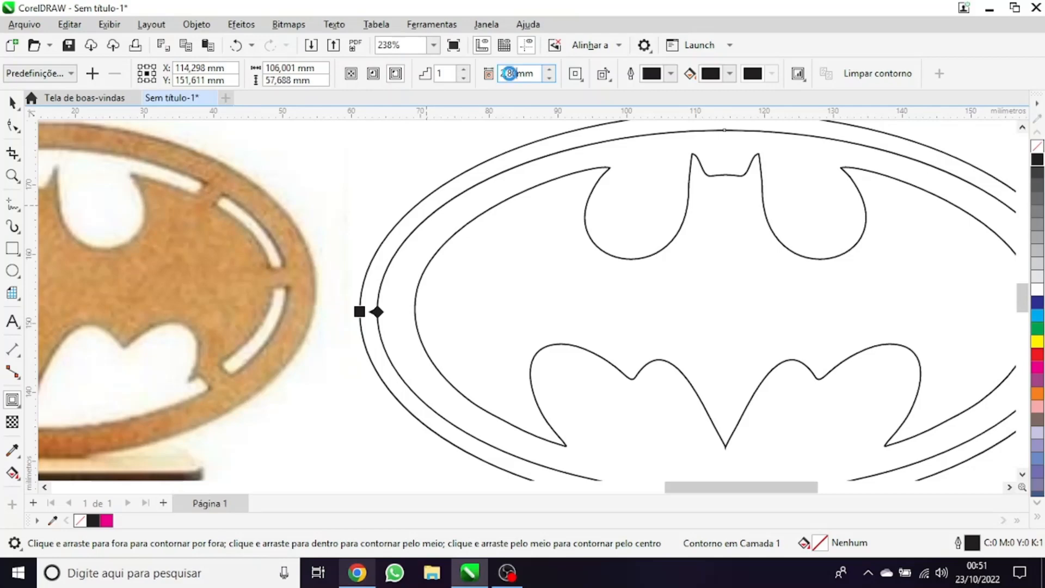
key(Return)
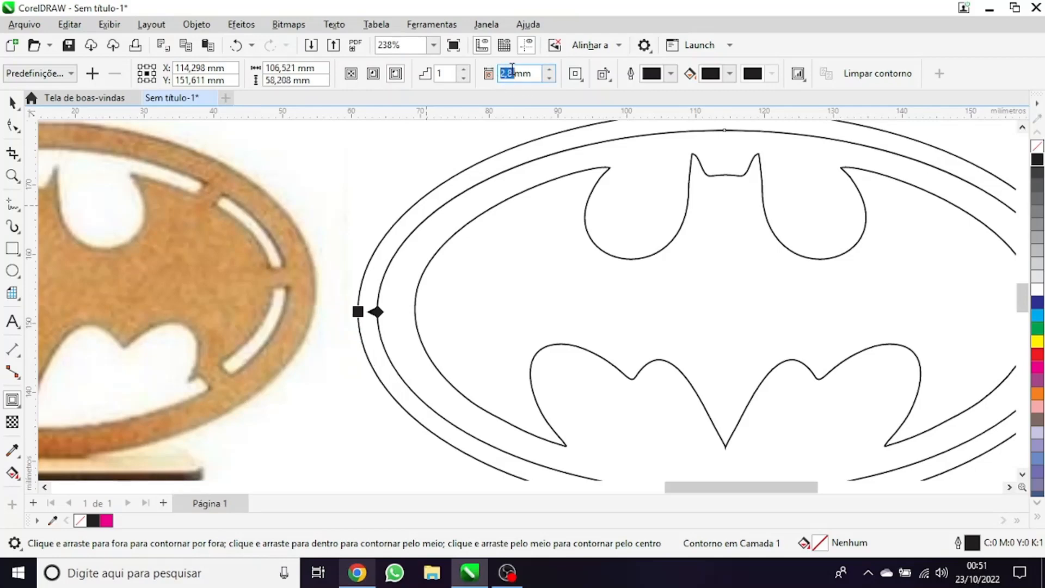
key(Return)
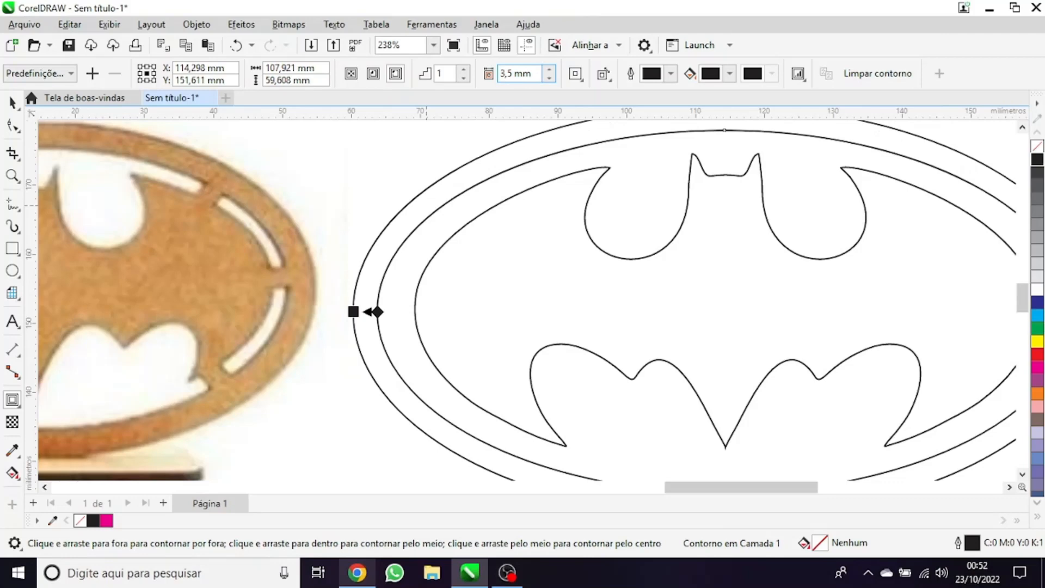
Break the contour apart from the ellipse into a separate outline and deselect everything
key(ctrl+k)
key(space)
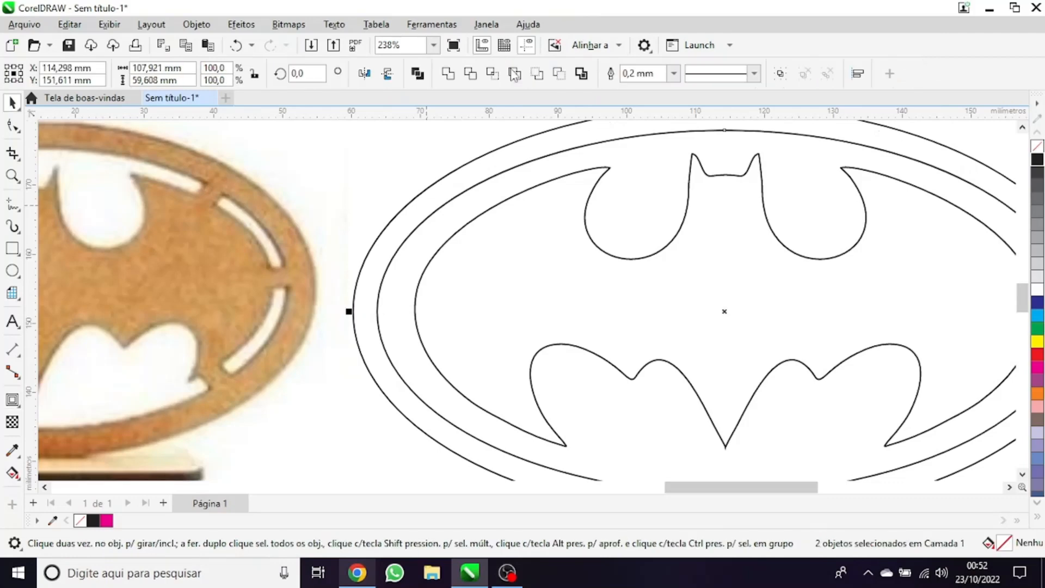
scroll(312, 233, down, 2)
click(420, 234)
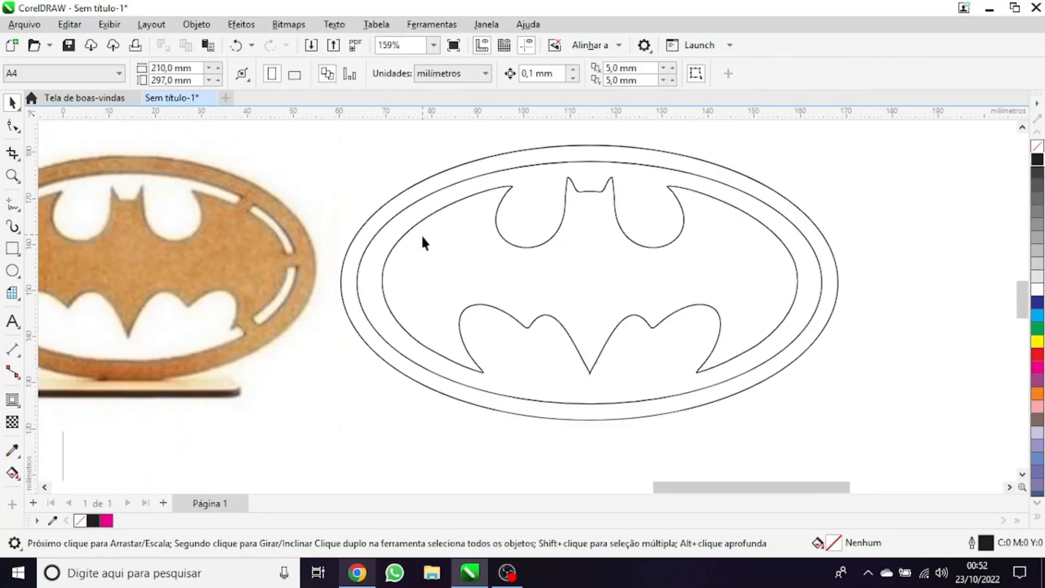
scroll(380, 243, up, 1)
scroll(393, 234, up, 1)
scroll(393, 234, down, 2)
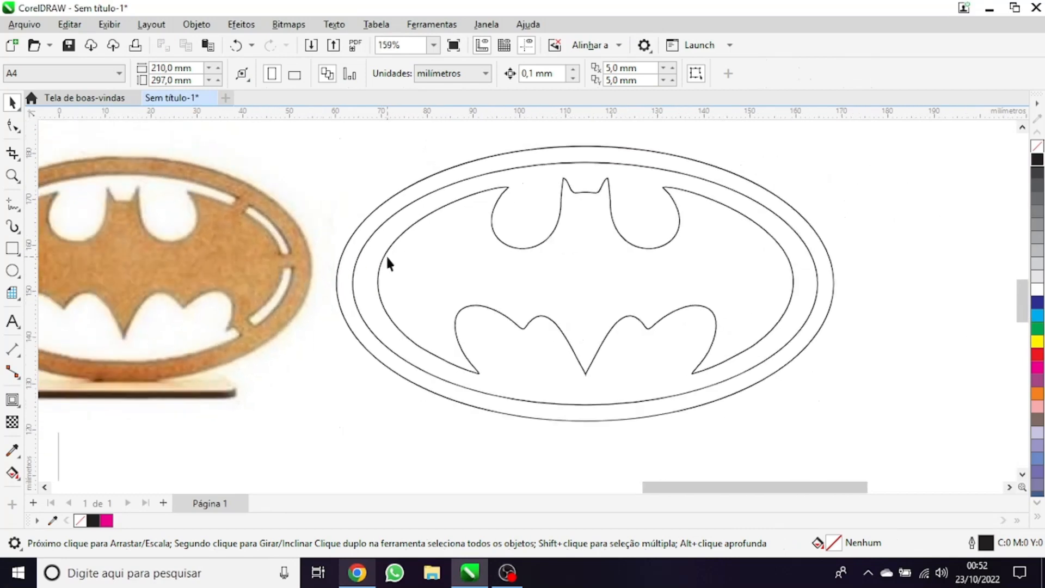
scroll(386, 255, up, 1)
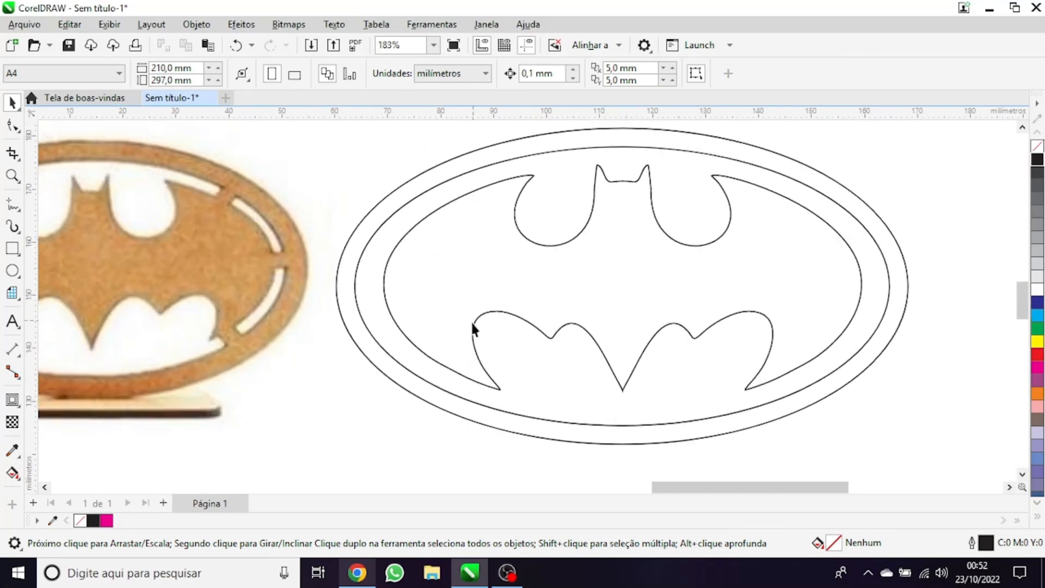
scroll(430, 284, up, 1)
scroll(389, 240, down, 1)
scroll(353, 278, down, 1)
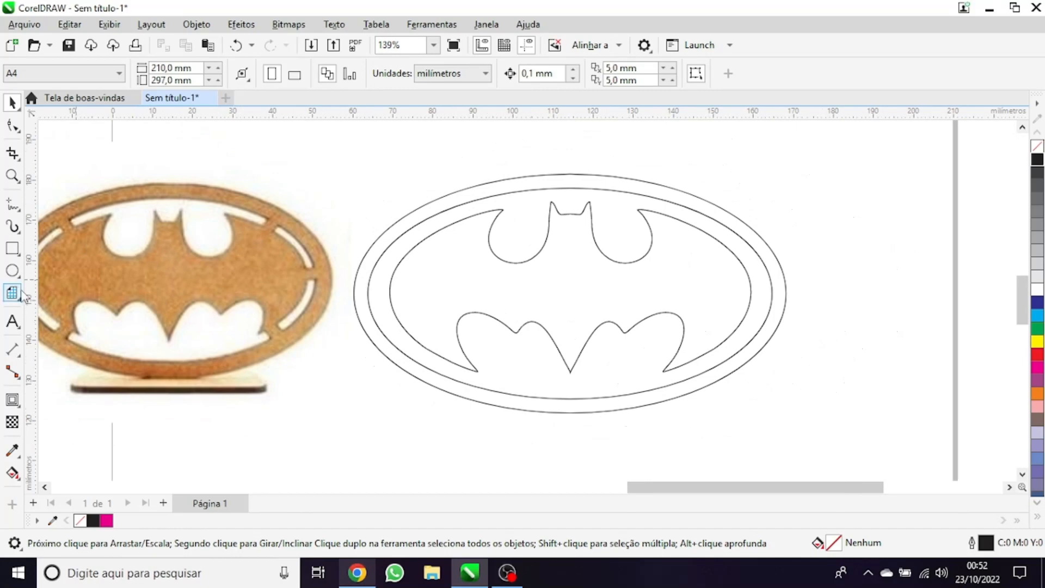
Place a vertical guideline through the bat's centre at X 114.398 mm
drag(564, 376, 569, 369)
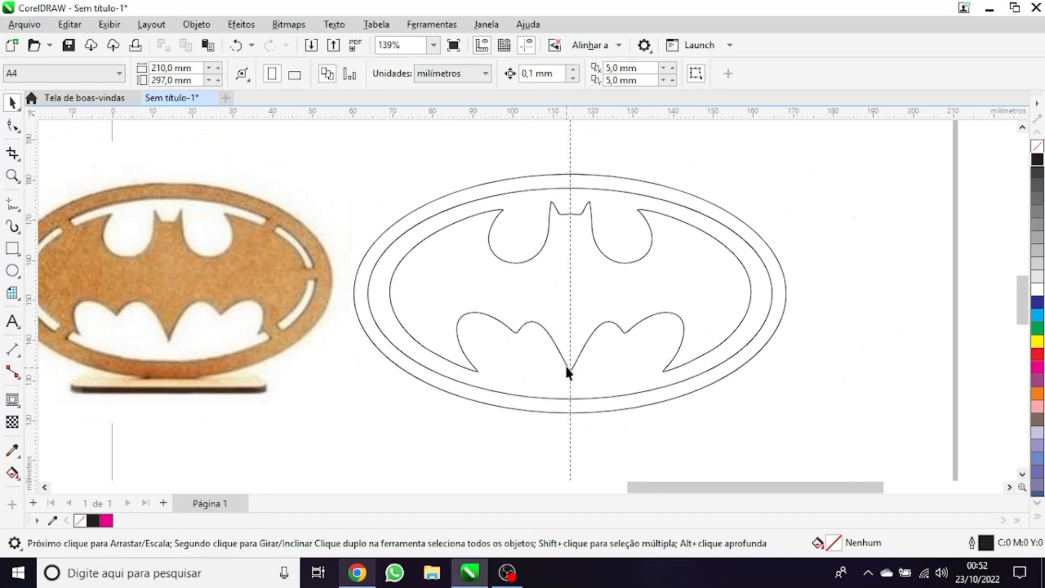
key(x)
click(609, 152)
click(640, 323)
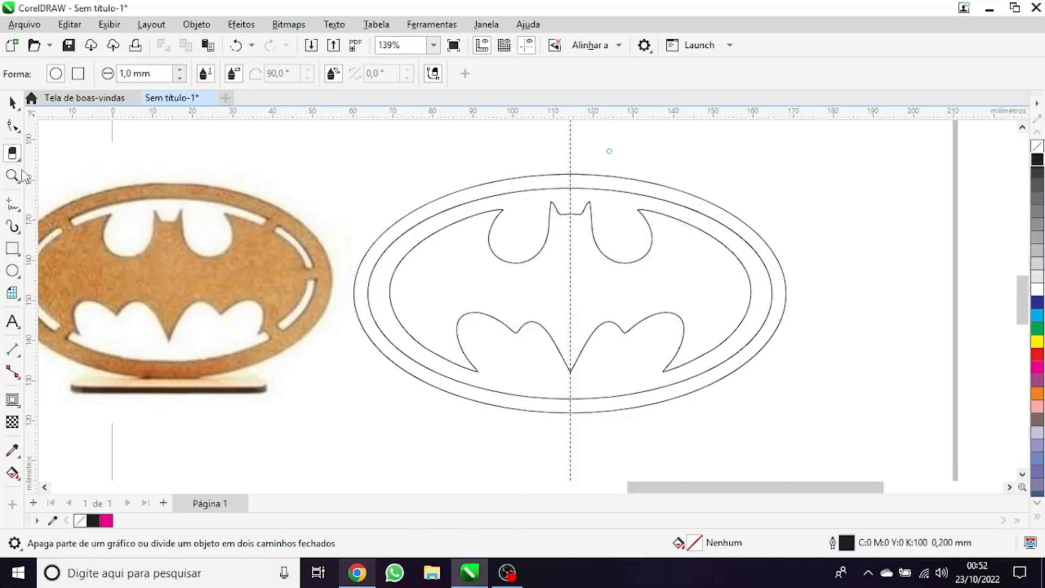
Delete the half of the bat and both ellipses lying right of the vertical guideline with the virtual segment delete tool
click(13, 153)
click(60, 188)
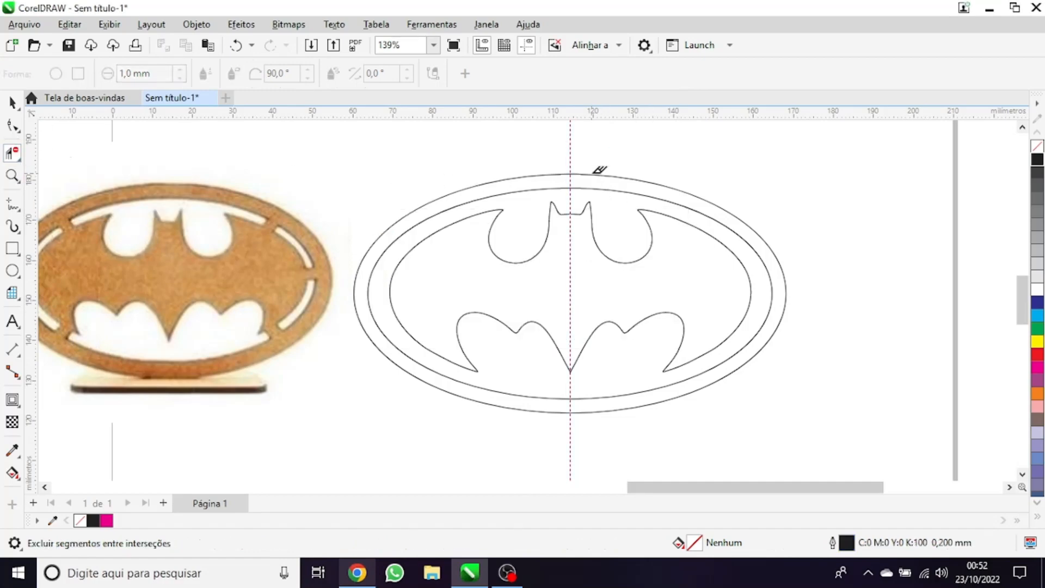
drag(889, 467, 889, 468)
key(space)
Draw a narrow horizontal rectangle about 14 × 4.1 mm for a bridge across the ring
click(324, 172)
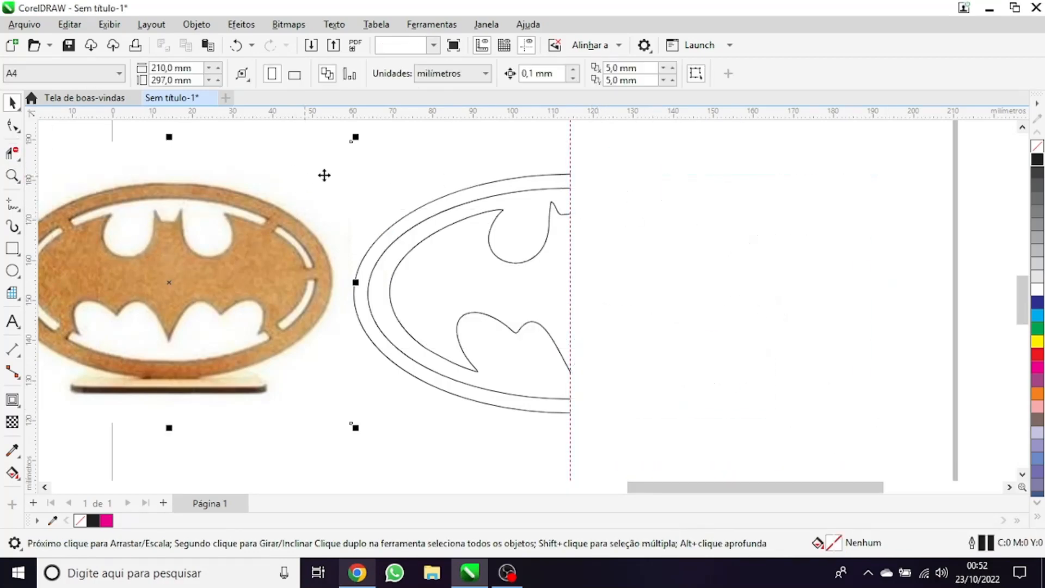
scroll(324, 172, up, 1)
scroll(418, 242, down, 1)
scroll(152, 249, up, 2)
drag(86, 259, 151, 239)
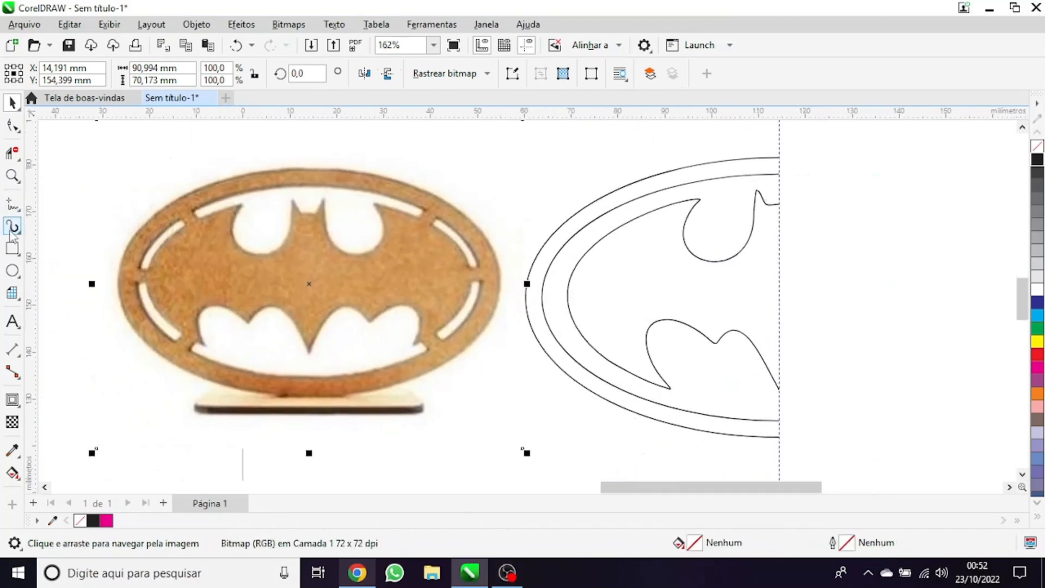
click(12, 248)
scroll(675, 311, up, 1)
click(9, 245)
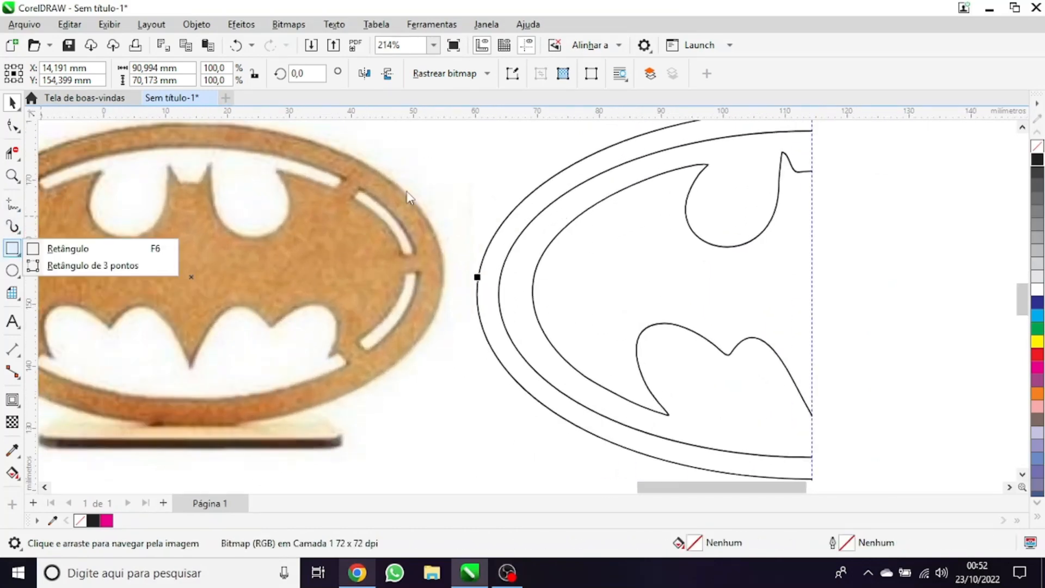
click(64, 251)
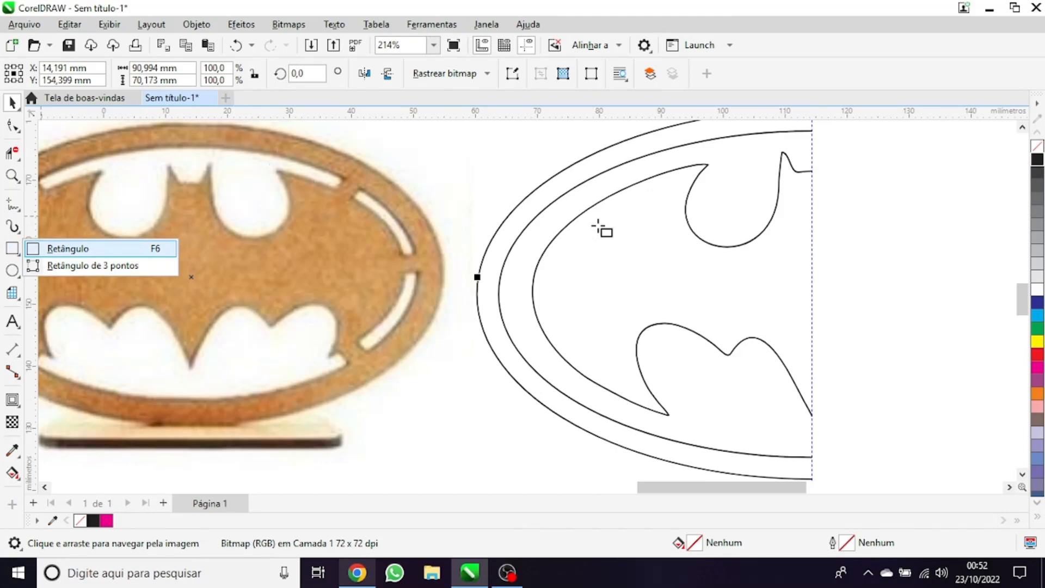
scroll(597, 227, up, 1)
drag(479, 191, 603, 222)
scroll(383, 327, down, 2)
Move the narrow rectangle so it crosses both ellipses and the bat's edge at the emblem's left end
key(space)
drag(397, 250, 366, 326)
click(414, 286)
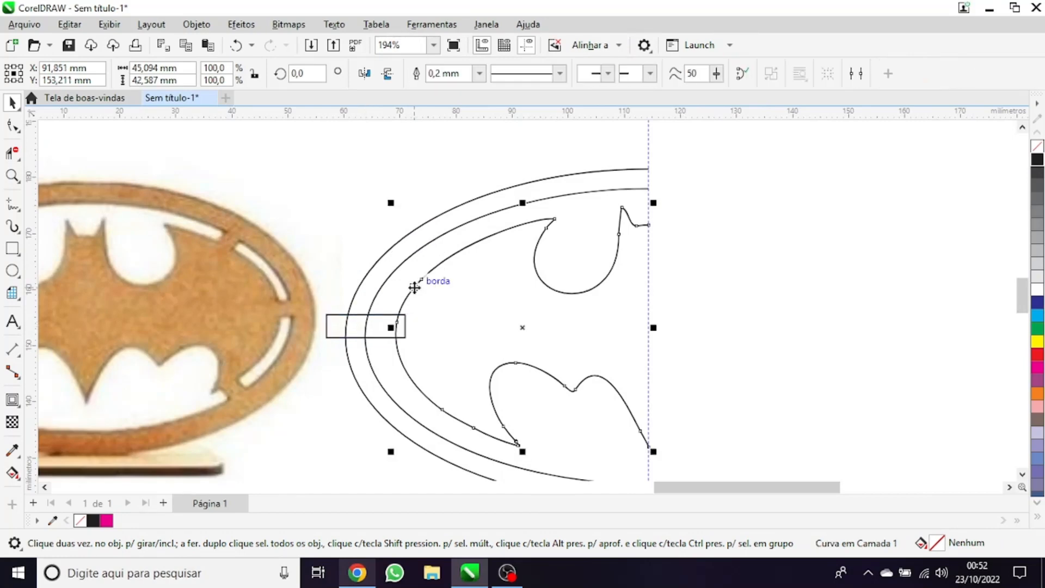
Move the reference bitmap further away from the vector outlines and lock it in place
drag(305, 244, 314, 264)
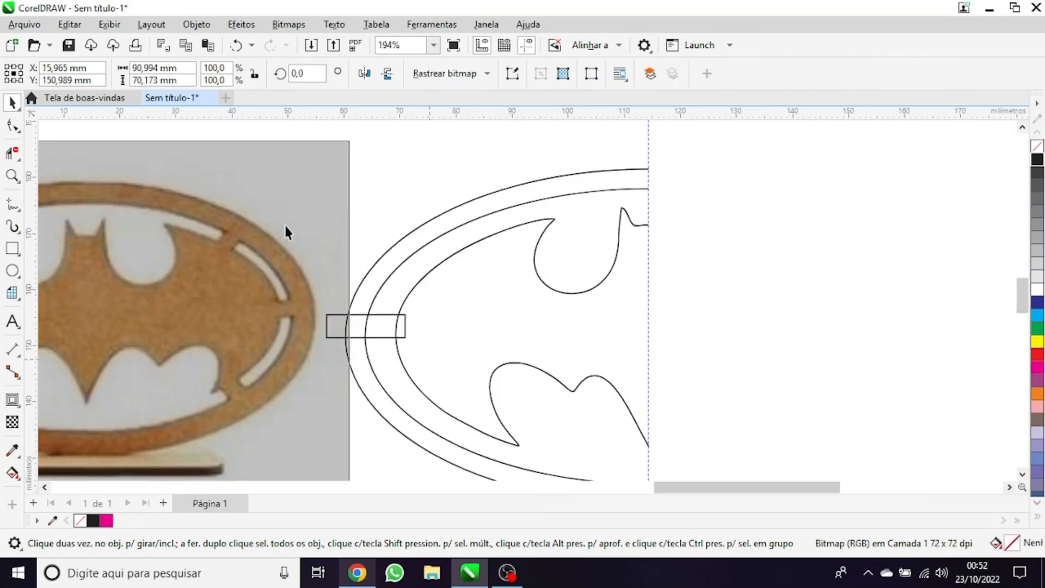
drag(335, 163, 233, 194)
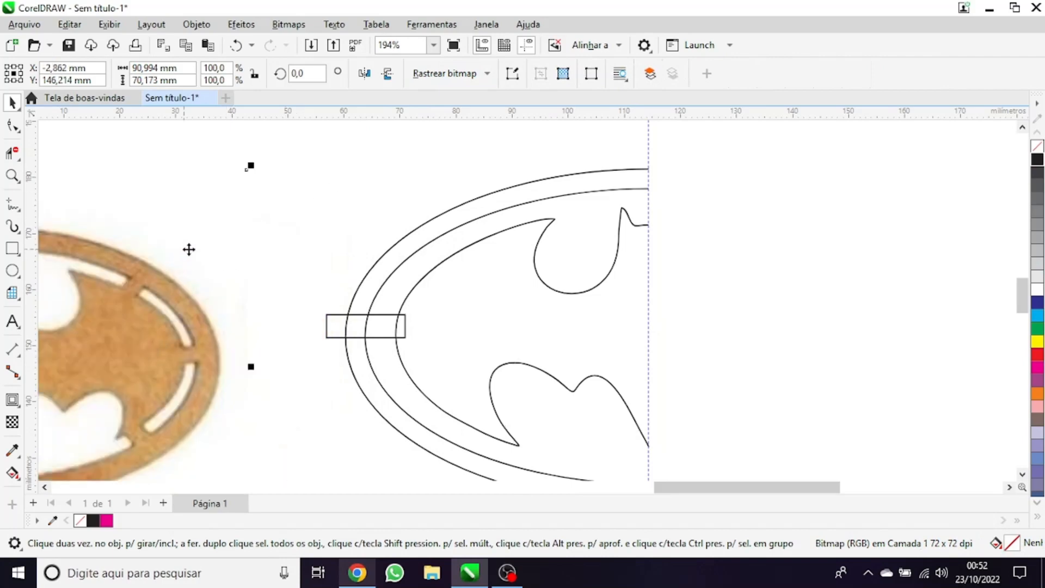
right_click(190, 249)
click(130, 240)
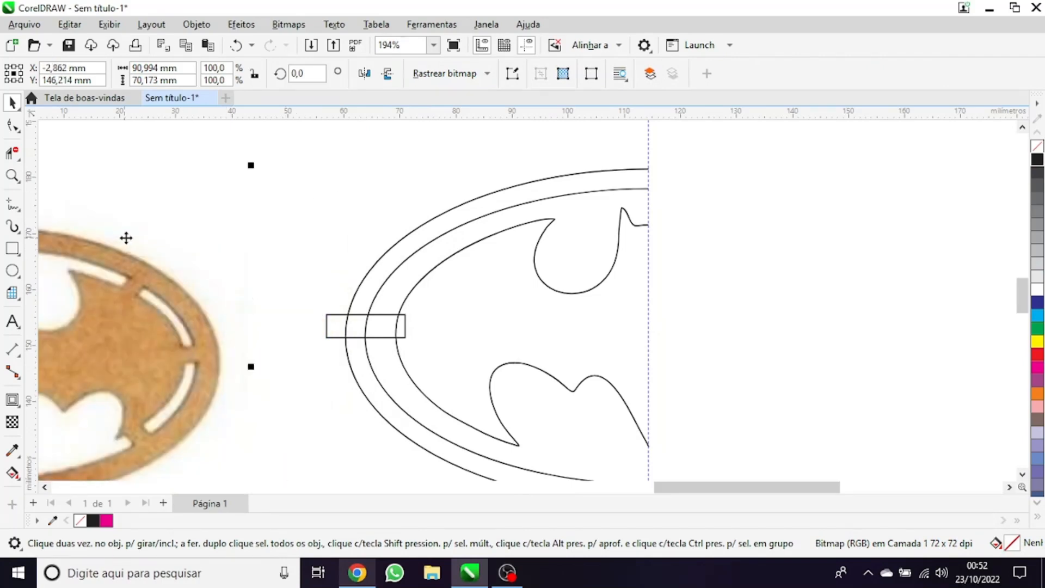
right_click(123, 274)
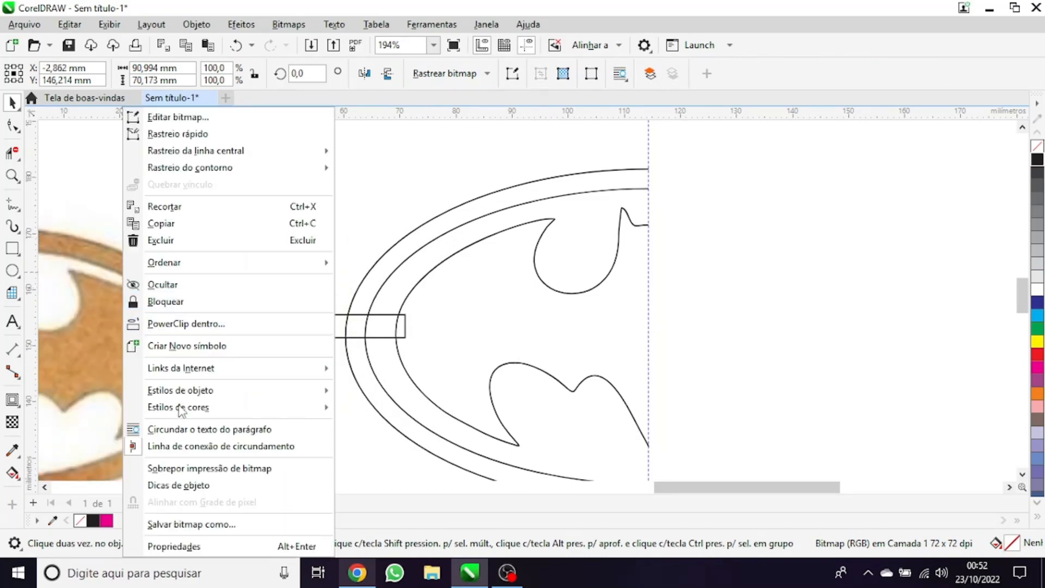
click(168, 304)
scroll(299, 351, down, 1)
click(220, 355)
Align the narrow rectangle vertically with the centre of the half bat outline
scroll(220, 354, up, 2)
drag(206, 270, 502, 386)
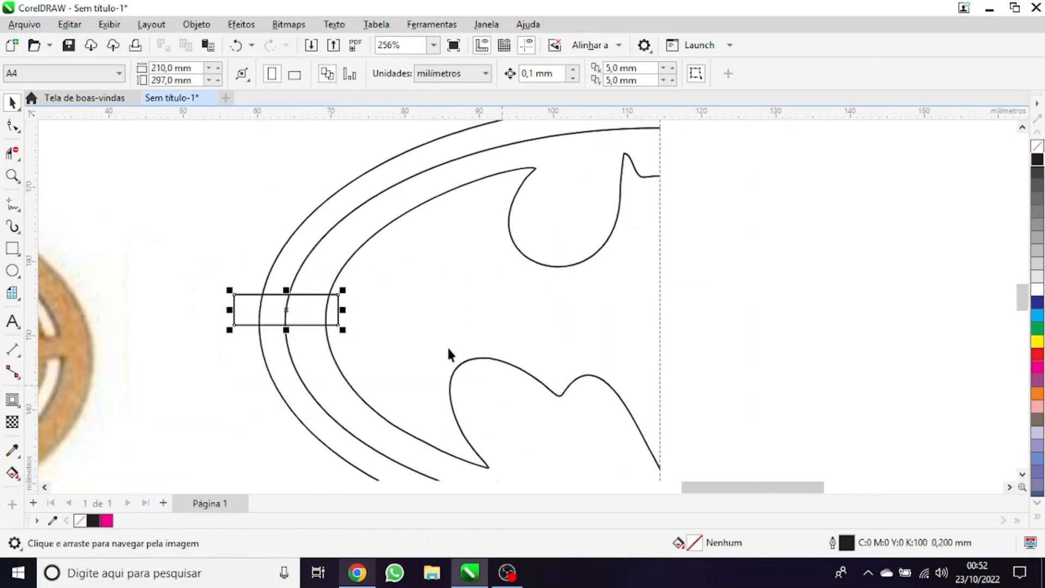
scroll(425, 355, down, 1)
scroll(390, 357, up, 1)
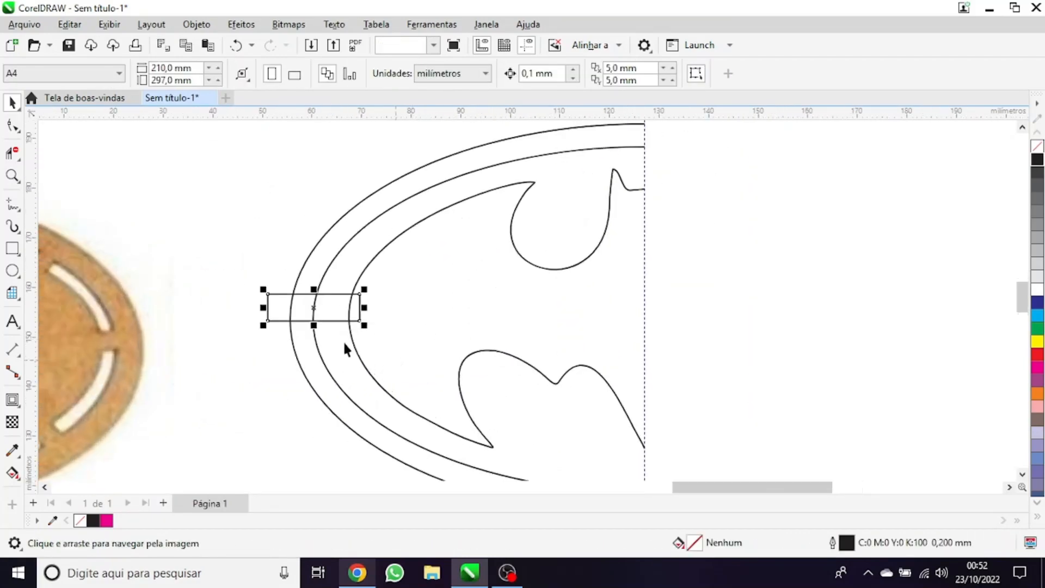
shift+click(362, 288)
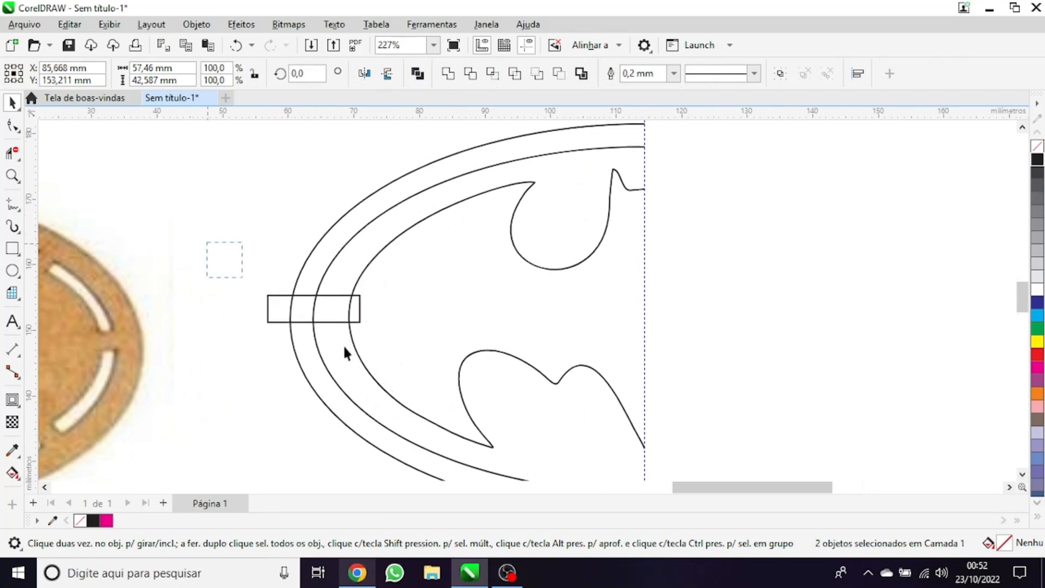
Place a copy of the narrow rectangle across the upper-left part of the ring
drag(207, 243, 388, 359)
drag(310, 316, 366, 227)
right_click(367, 228)
click(367, 227)
drag(425, 190, 423, 212)
key(ctrl+z)
drag(278, 178, 473, 284)
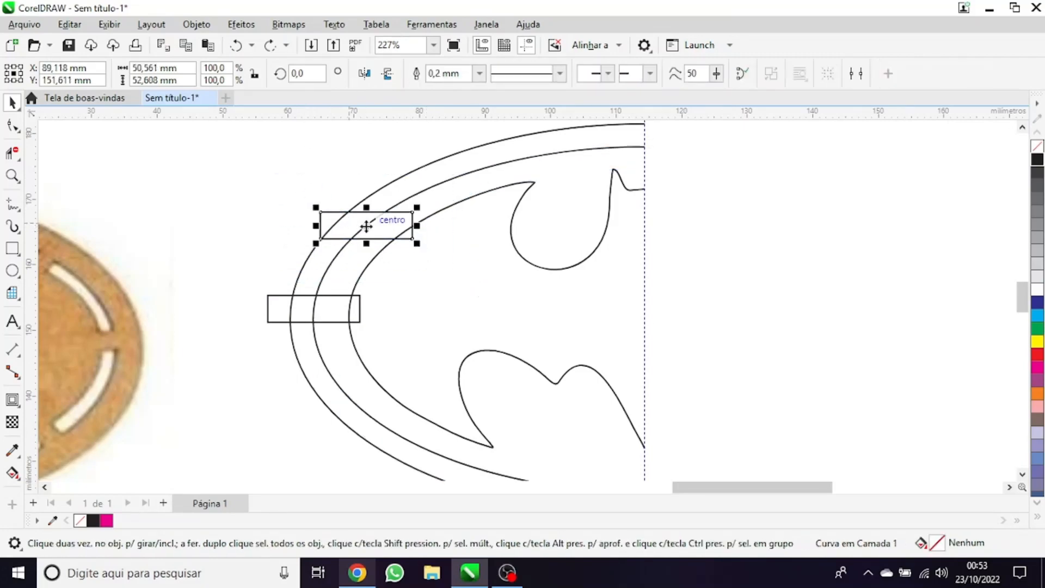
Rotate the copied upper-left rectangle to 315° so it crosses the ring diagonally, and deselect everything
click(406, 214)
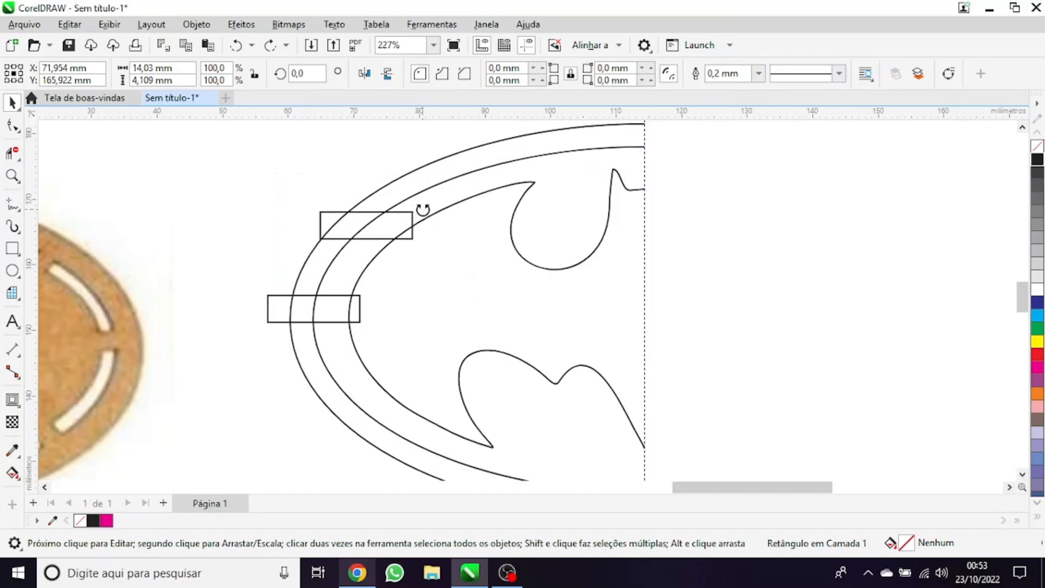
drag(420, 208, 435, 244)
key(space)
key(space)
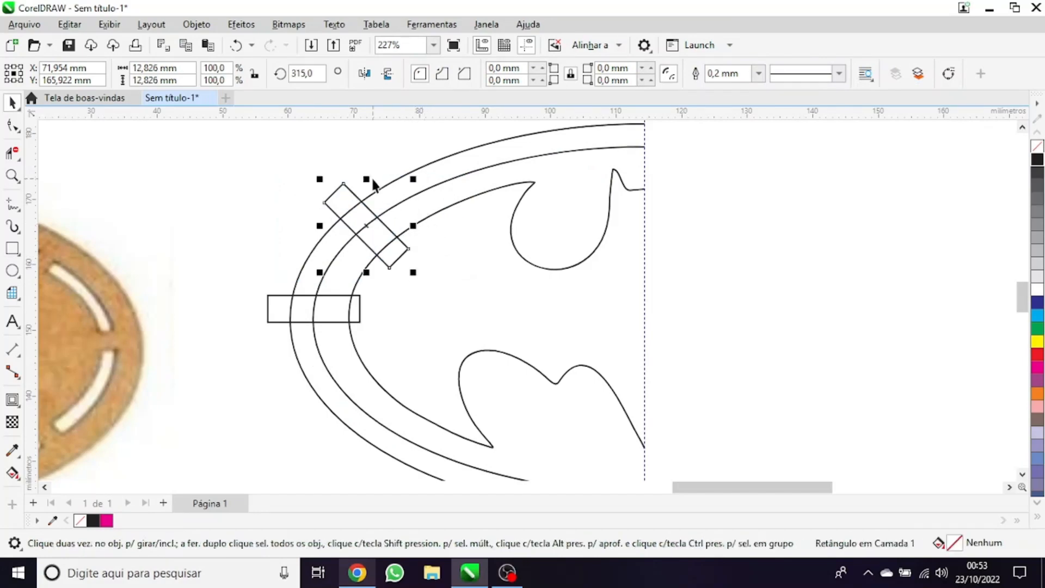
drag(260, 290, 367, 315)
click(312, 166)
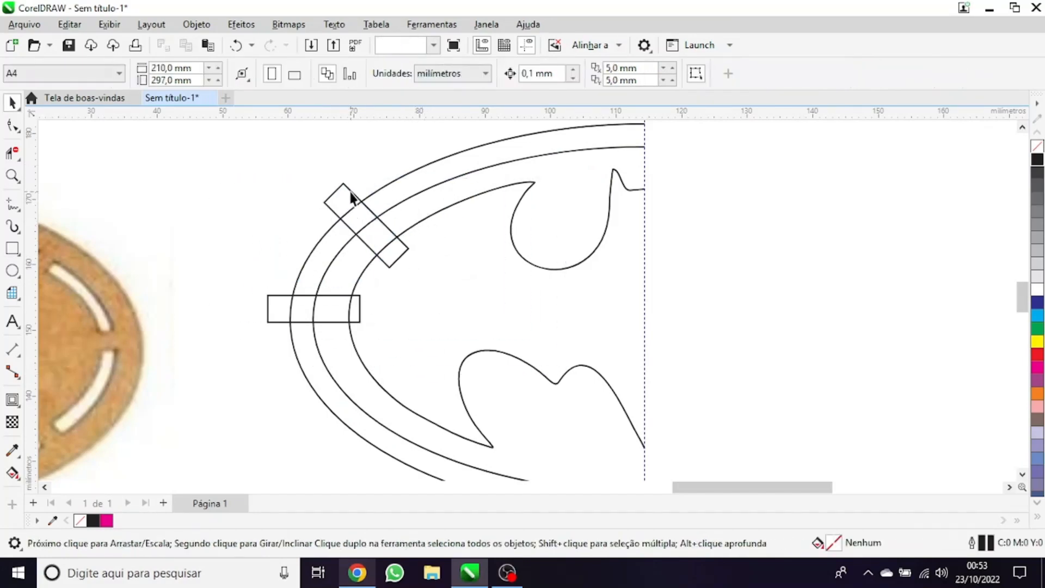
Create a vertically mirrored copy of the diagonal rectangle across the lower-left part of the ring
click(351, 198)
drag(366, 178, 373, 431)
scroll(430, 296, down, 2)
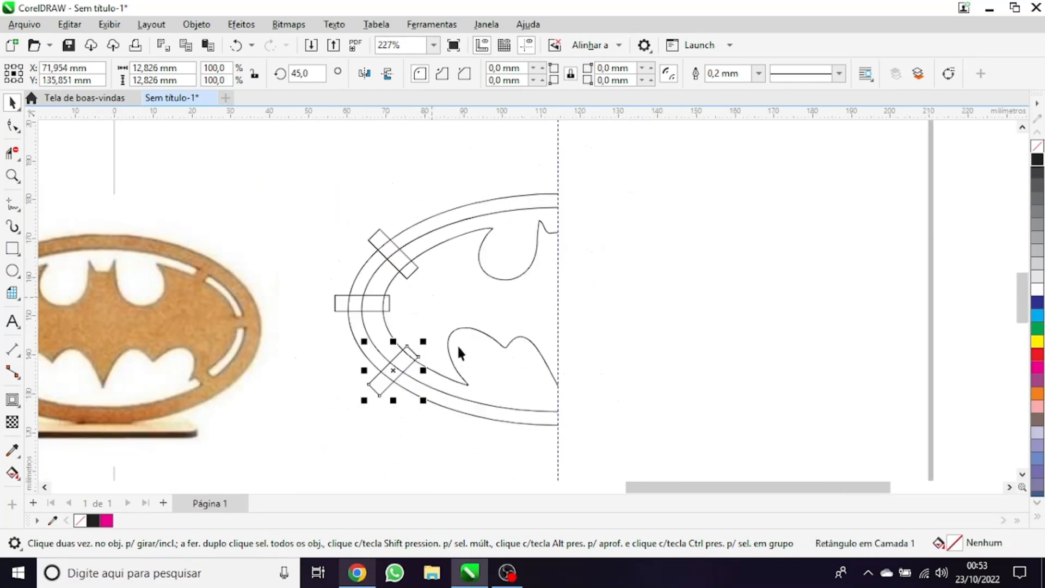
scroll(459, 354, up, 5)
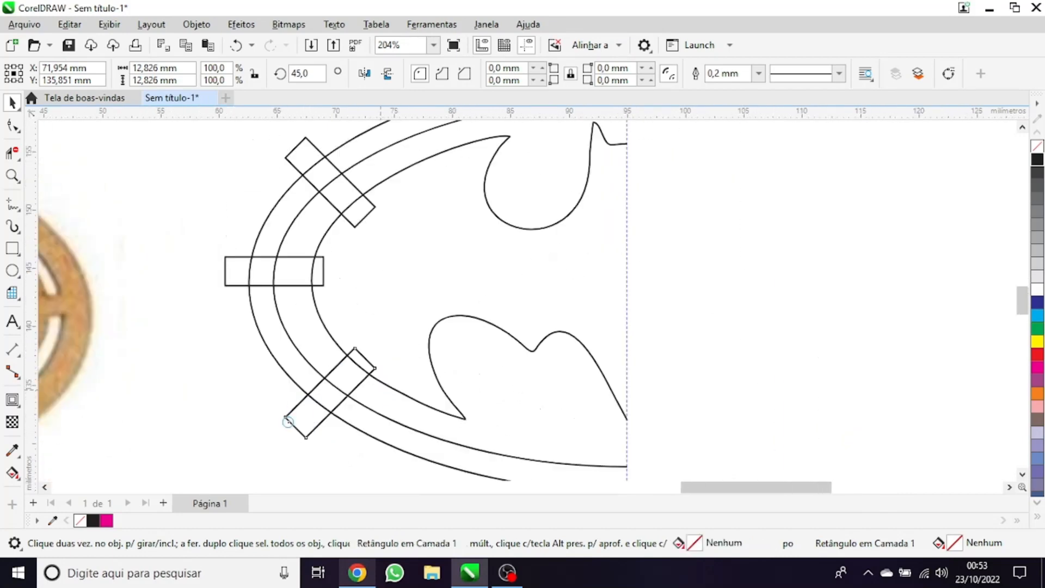
Group the half bat outline with the inner ellipse, select the group together with the outer ellipse, and deselect everything
key(x)
scroll(396, 330, down, 2)
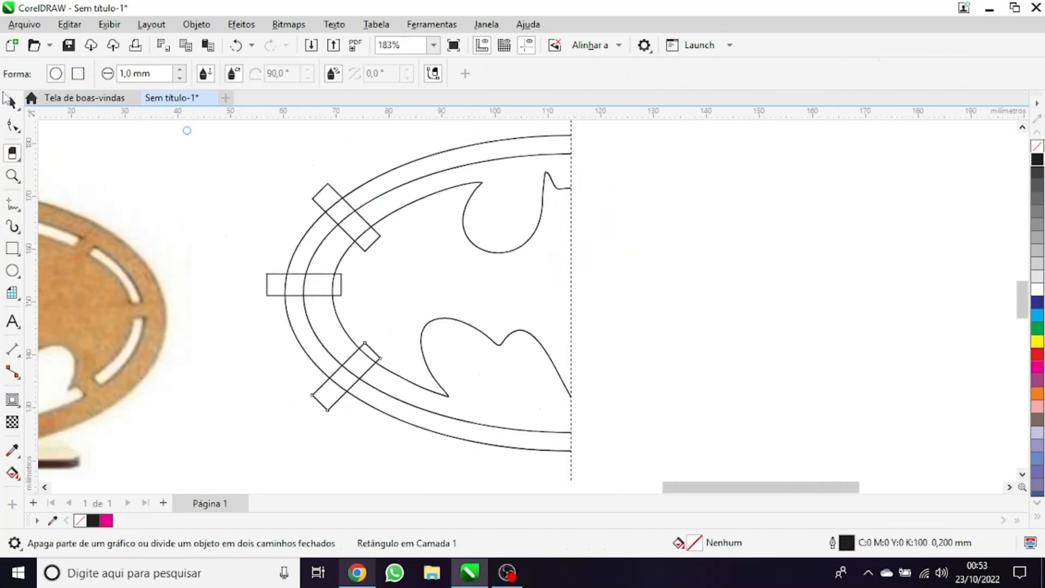
key(space)
click(338, 191)
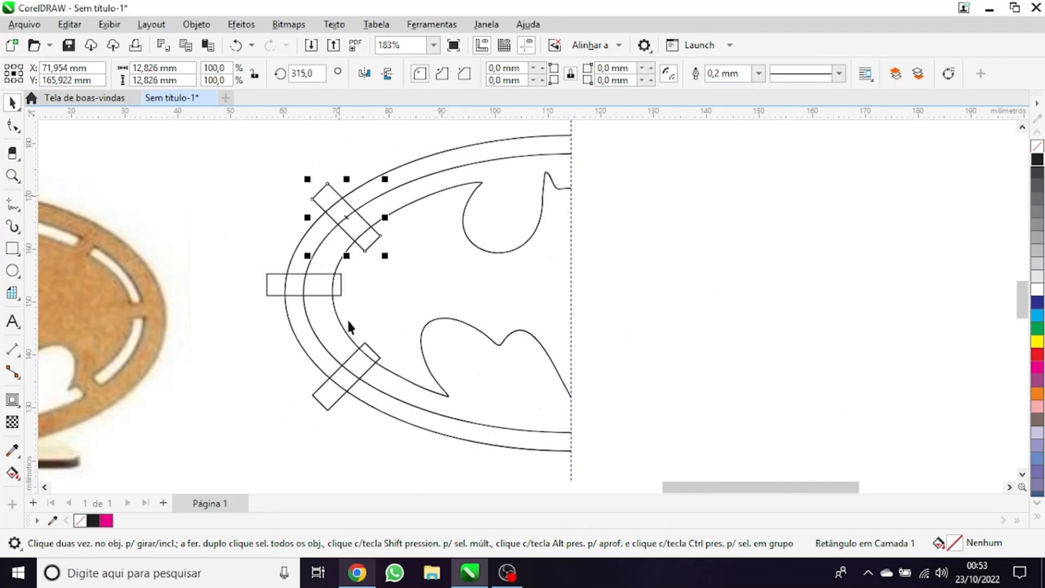
shift+click(348, 350)
key(ctrl+g)
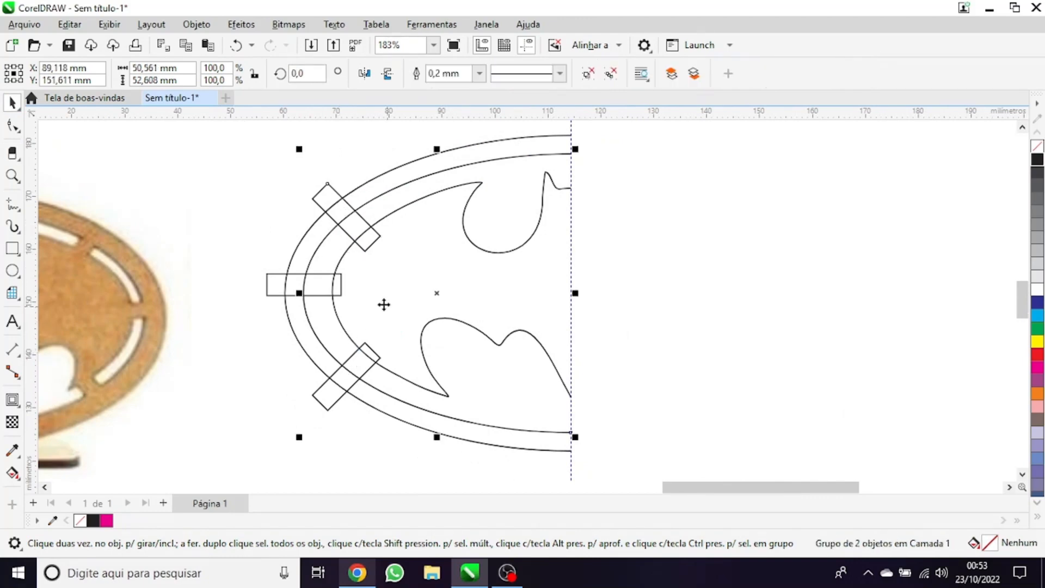
shift+click(293, 327)
click(188, 185)
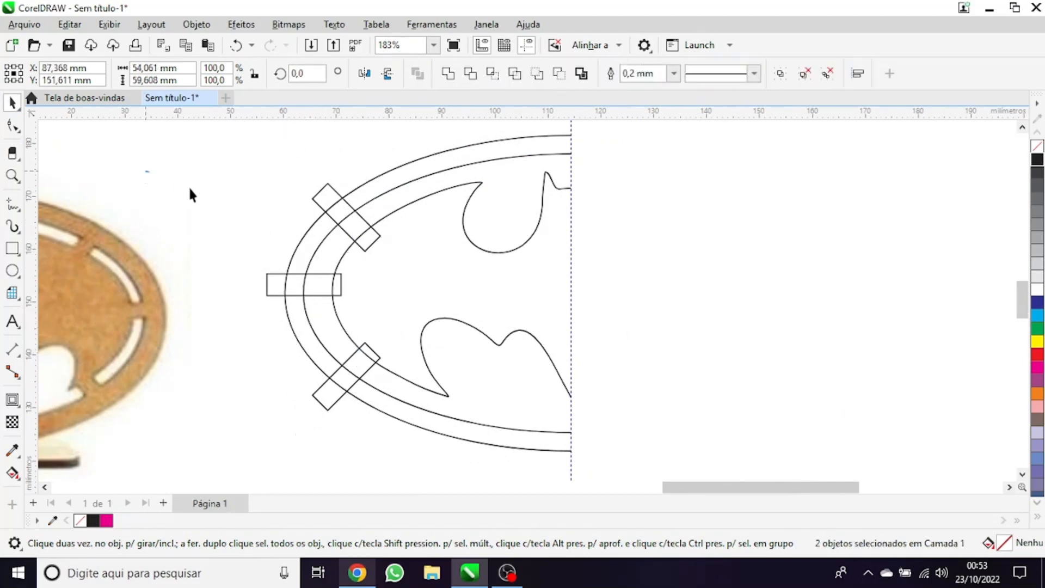
Delete the end of the lower-left diagonal rectangle that sticks out beyond the outer ellipse with the virtual segment delete tool
scroll(537, 345, up, 1)
click(20, 161)
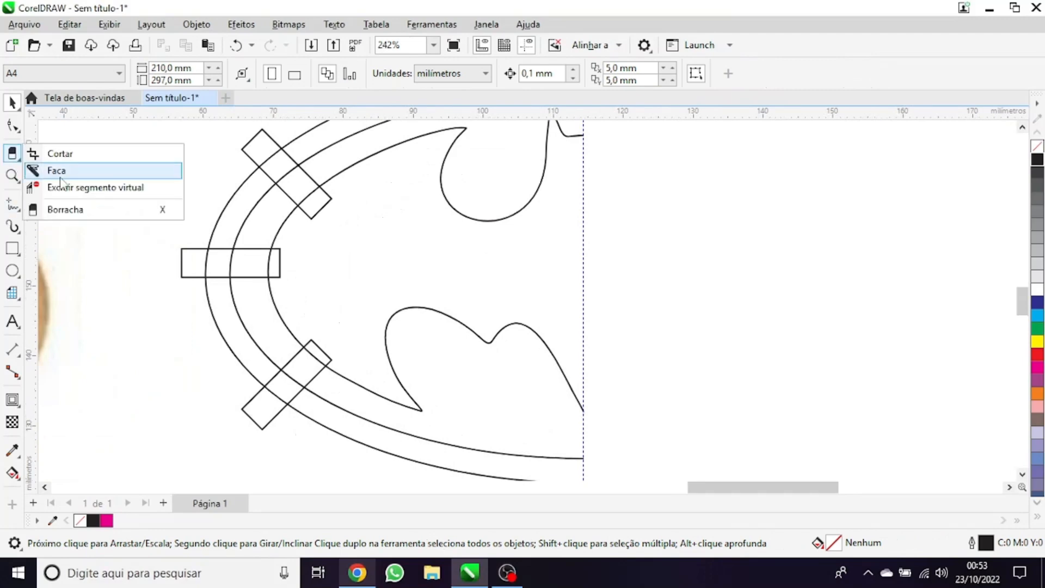
click(93, 186)
scroll(271, 418, up, 1)
click(271, 418)
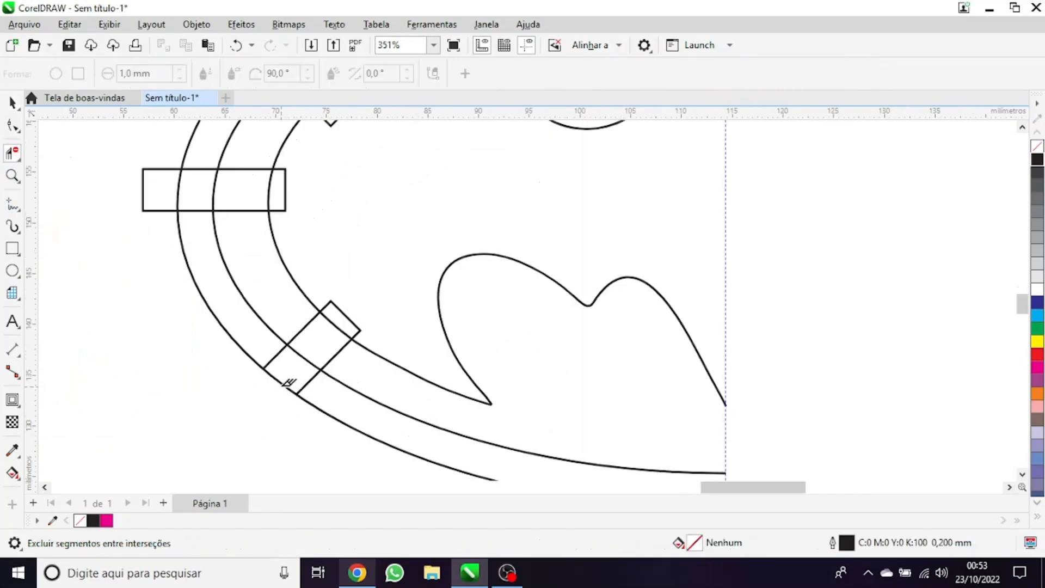
key(ctrl+z)
scroll(305, 362, up, 1)
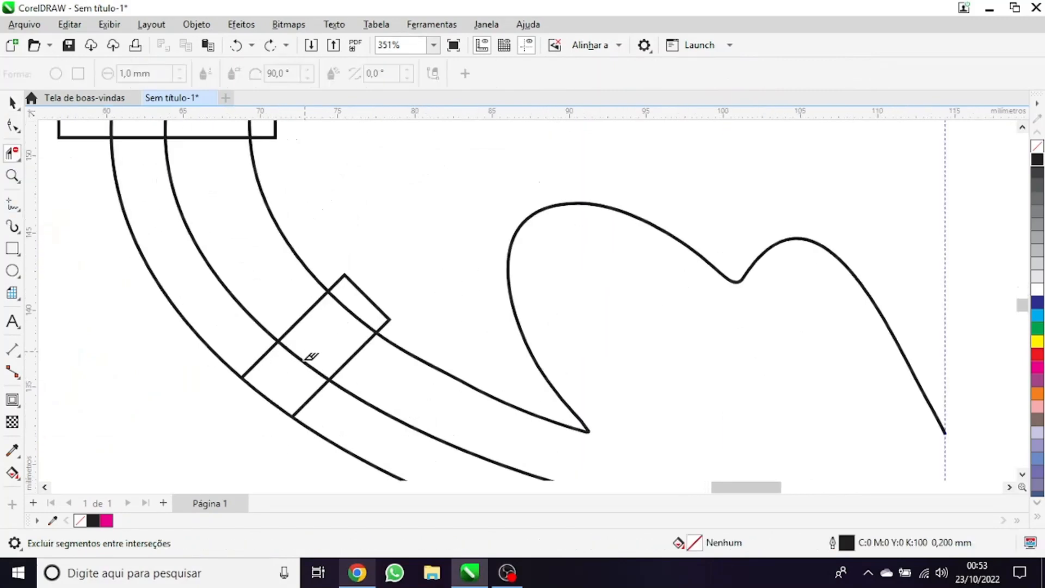
Delete the curve segments inside the lower-left bridge, the rectangle's inner end and its side segments between the two ellipses
drag(297, 382, 372, 282)
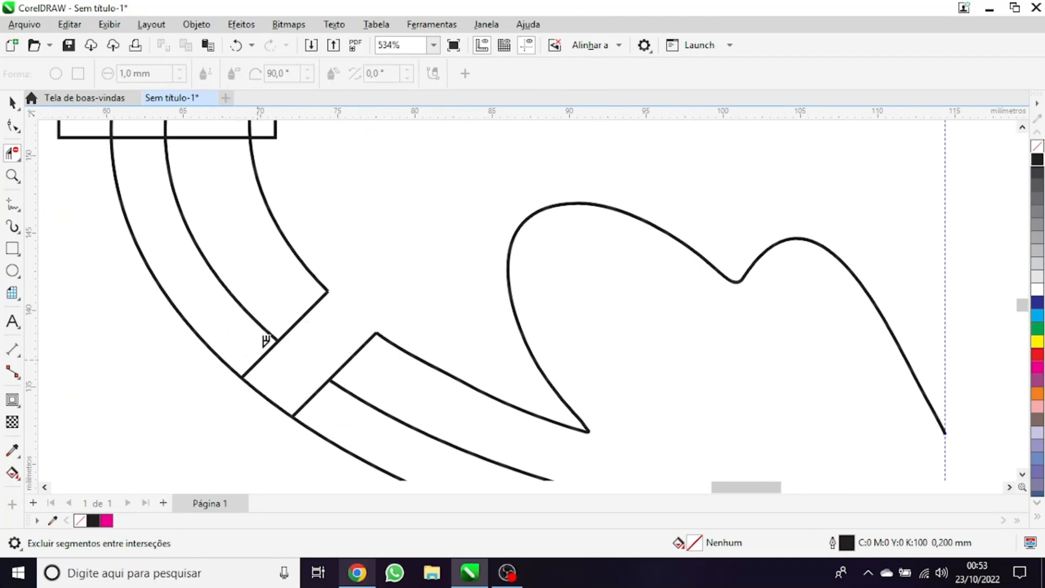
click(267, 350)
click(311, 400)
scroll(325, 411, down, 1)
drag(237, 412, 146, 343)
scroll(282, 405, down, 1)
scroll(283, 402, up, 3)
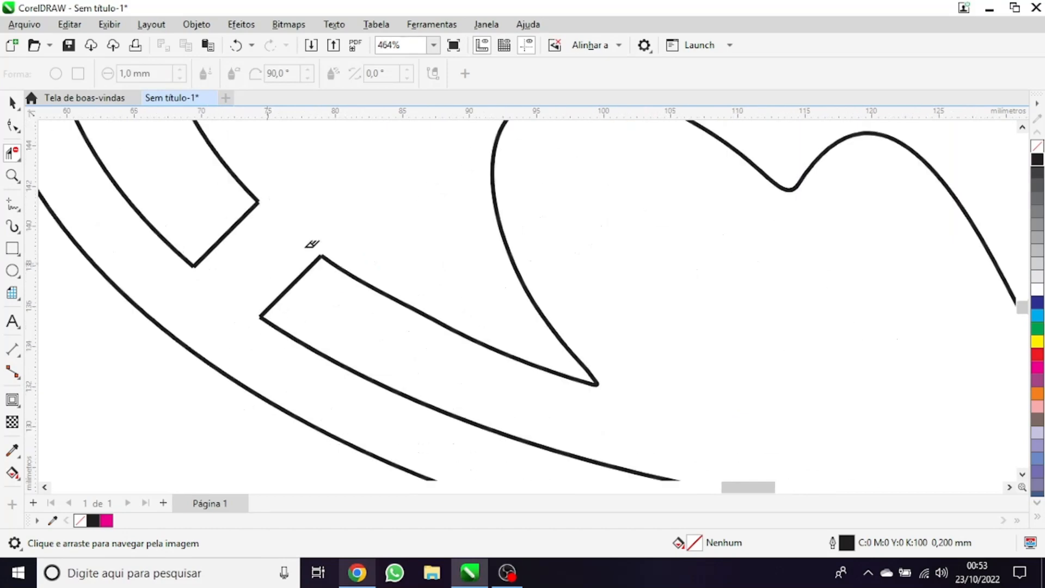
Undo the last three segment deletions at the lower-left bridge
scroll(312, 244, up, 1)
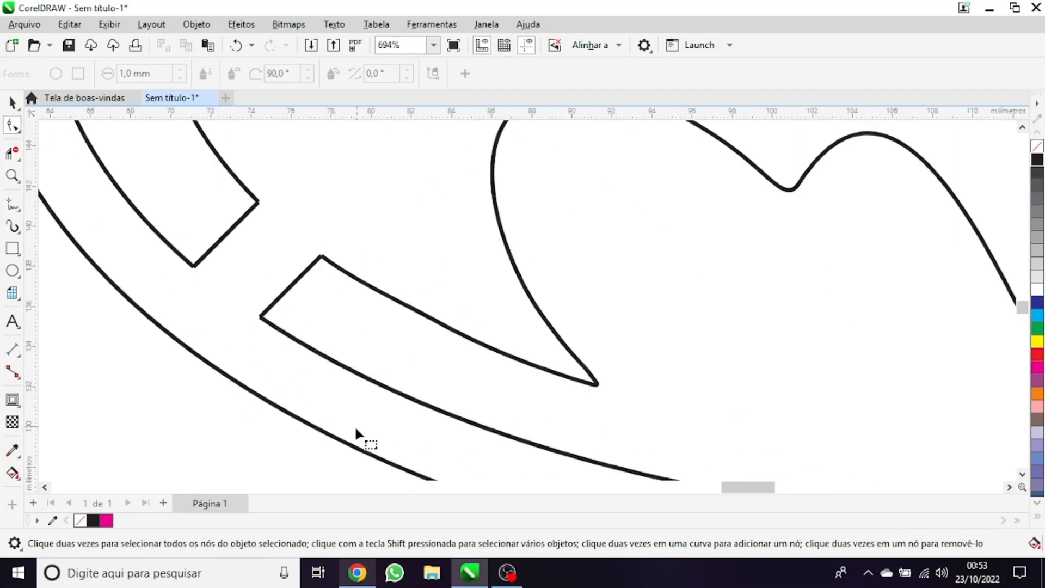
scroll(348, 330, down, 2)
scroll(188, 400, up, 1)
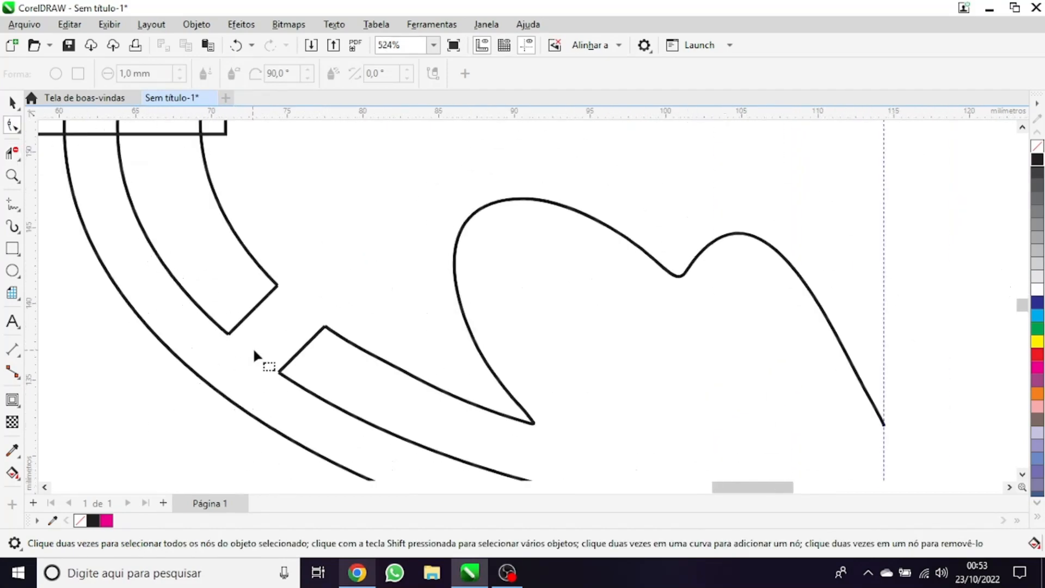
scroll(253, 348, down, 1)
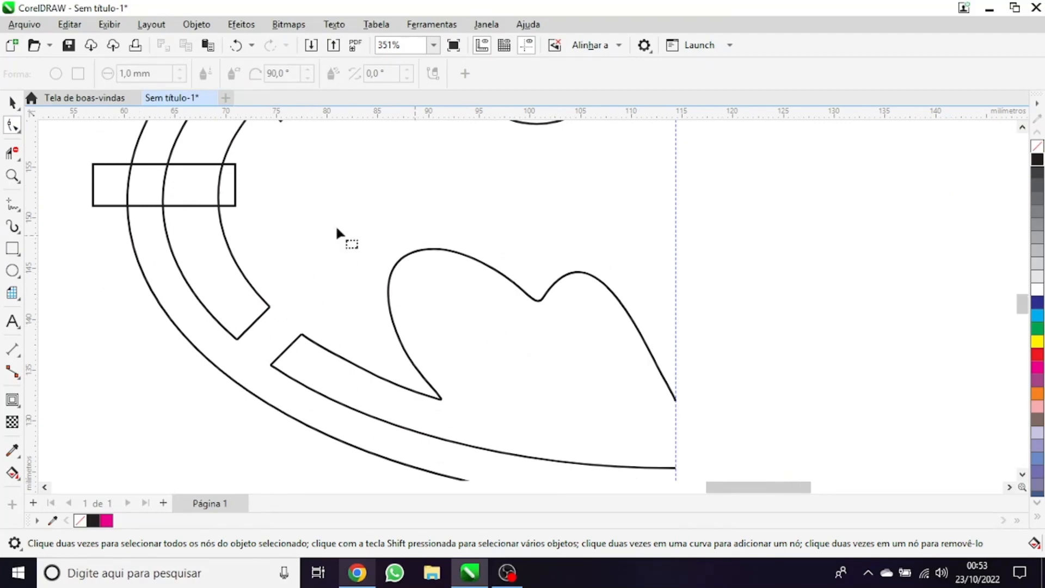
scroll(366, 348, down, 1)
scroll(273, 348, up, 1)
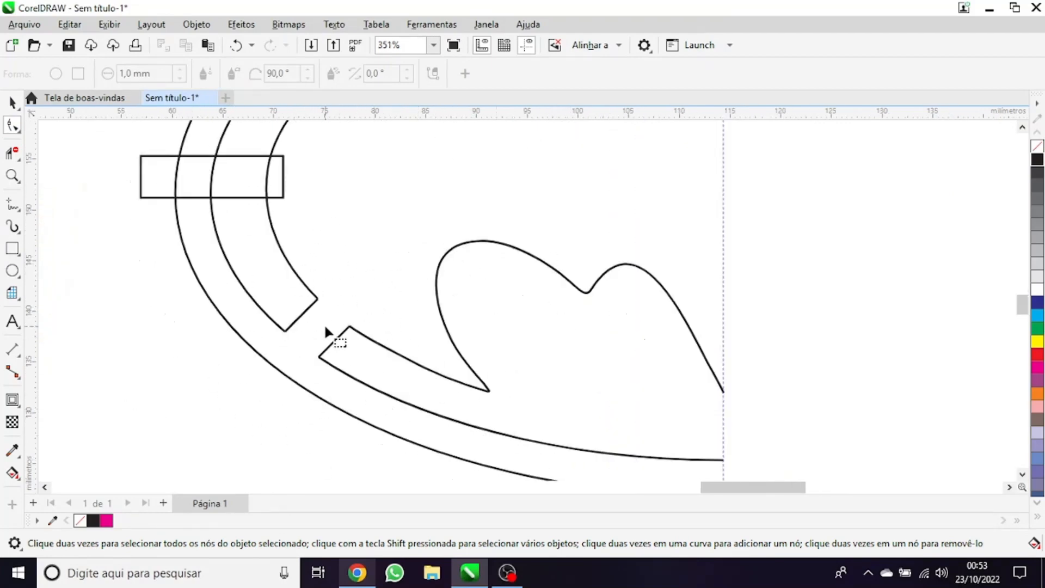
scroll(325, 328, up, 2)
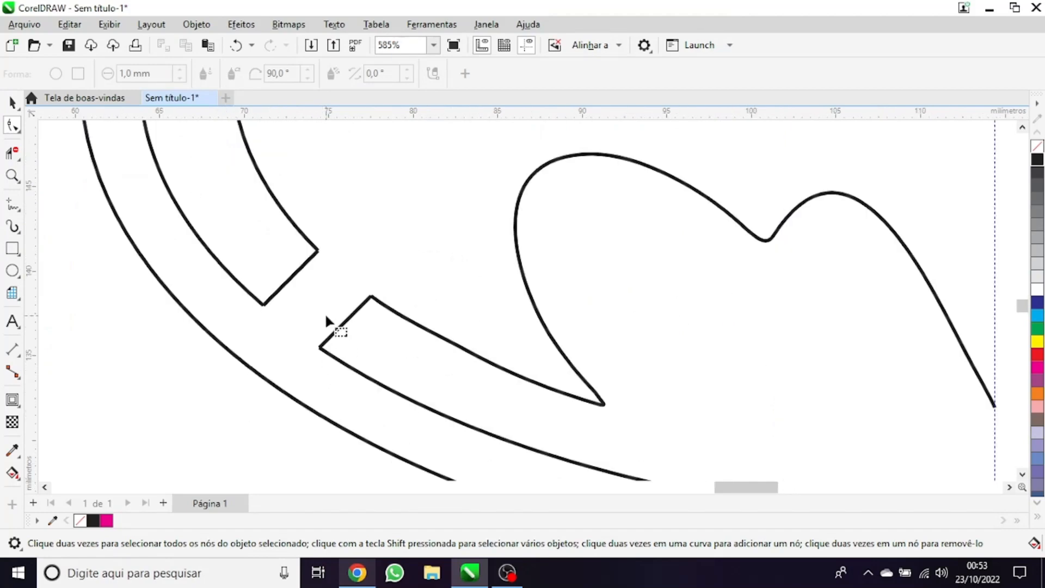
key(ctrl+z)
key(ctrl+z)
key(ctrl+z)
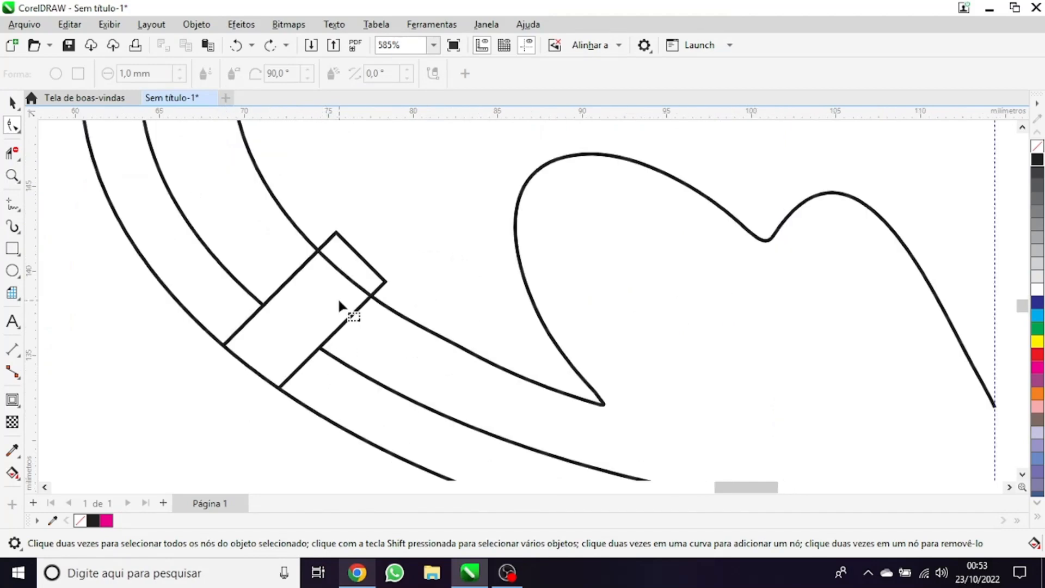
Delete the lower-left rectangle's side segments between the two ellipses, the inner curve segment crossing it and its inner end with virtual segment delete
scroll(321, 326, down, 2)
scroll(187, 350, up, 2)
scroll(153, 347, up, 1)
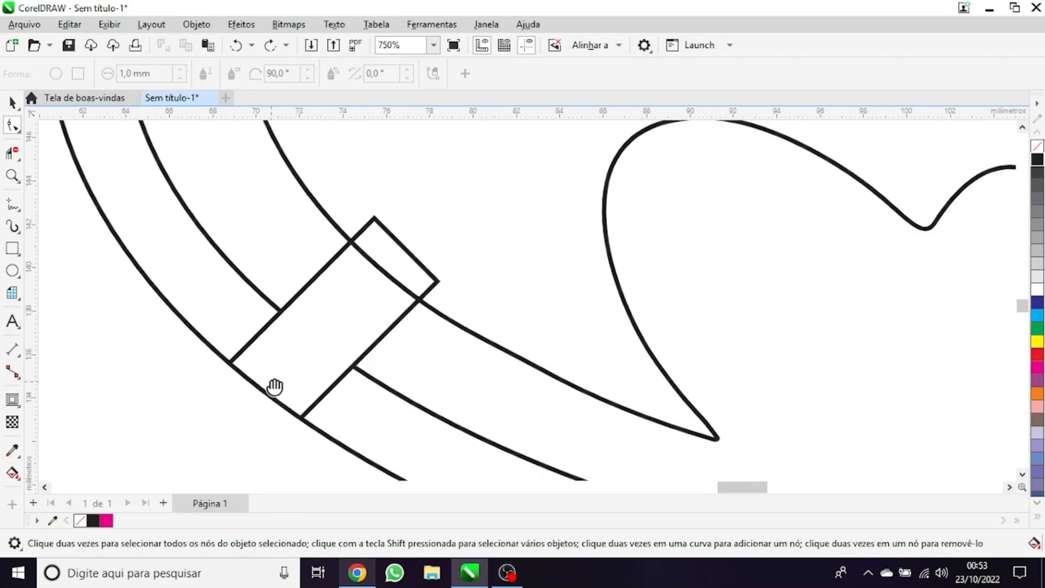
drag(275, 388, 202, 333)
drag(146, 291, 253, 325)
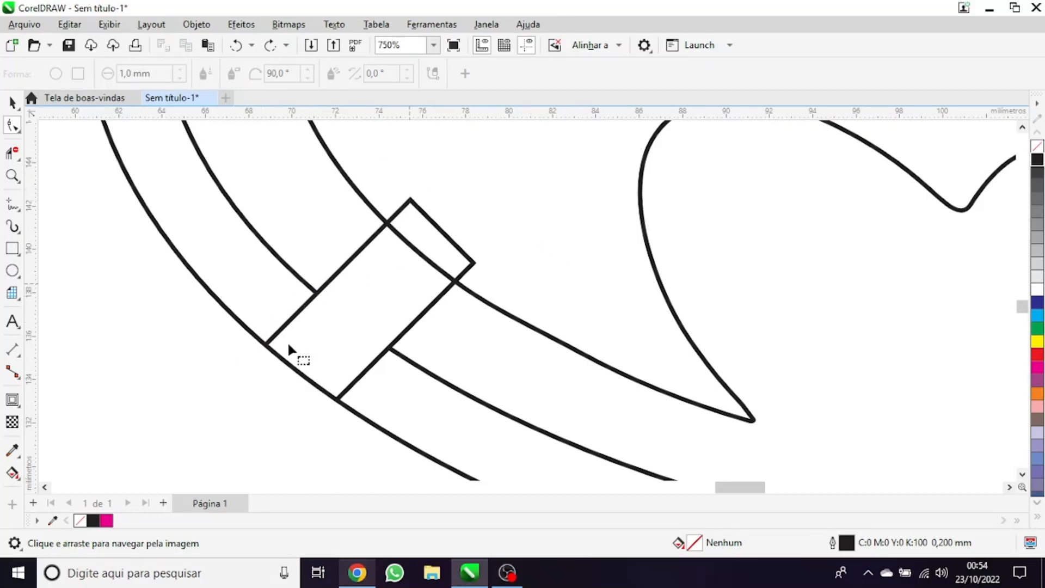
scroll(267, 337, down, 2)
scroll(286, 330, up, 2)
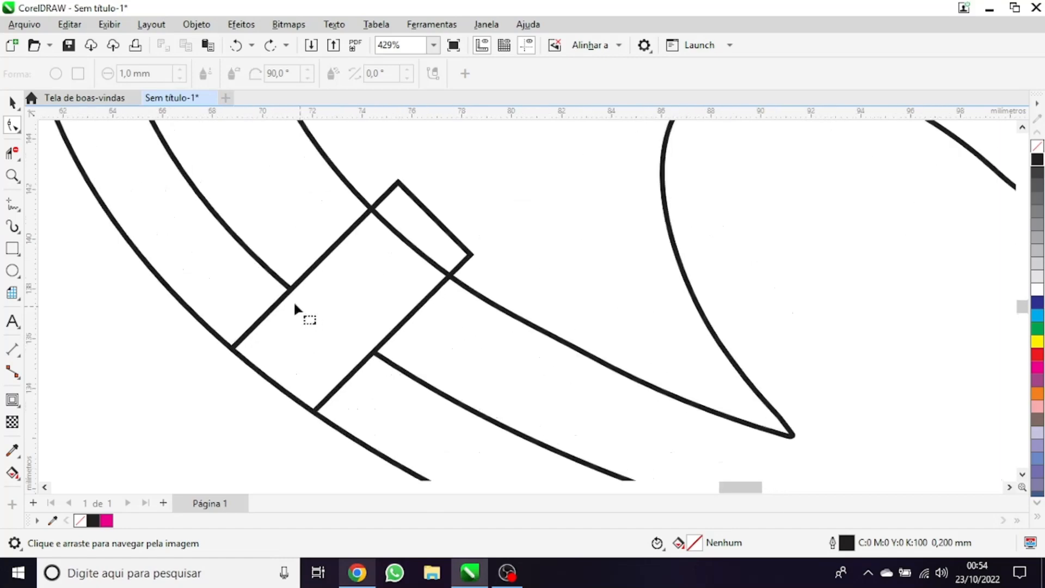
click(21, 152)
scroll(269, 322, up, 1)
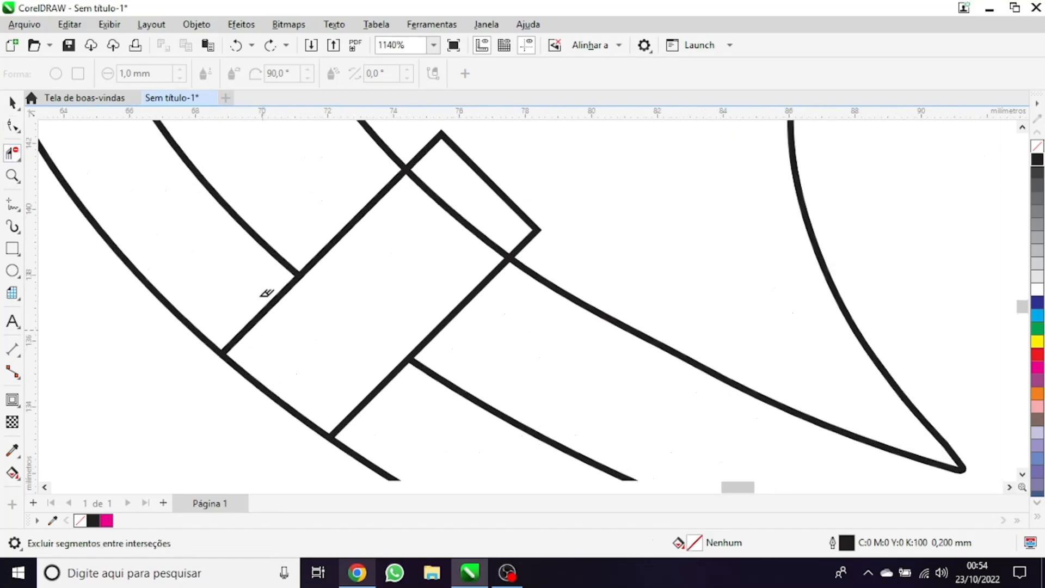
click(268, 307)
click(371, 399)
click(472, 231)
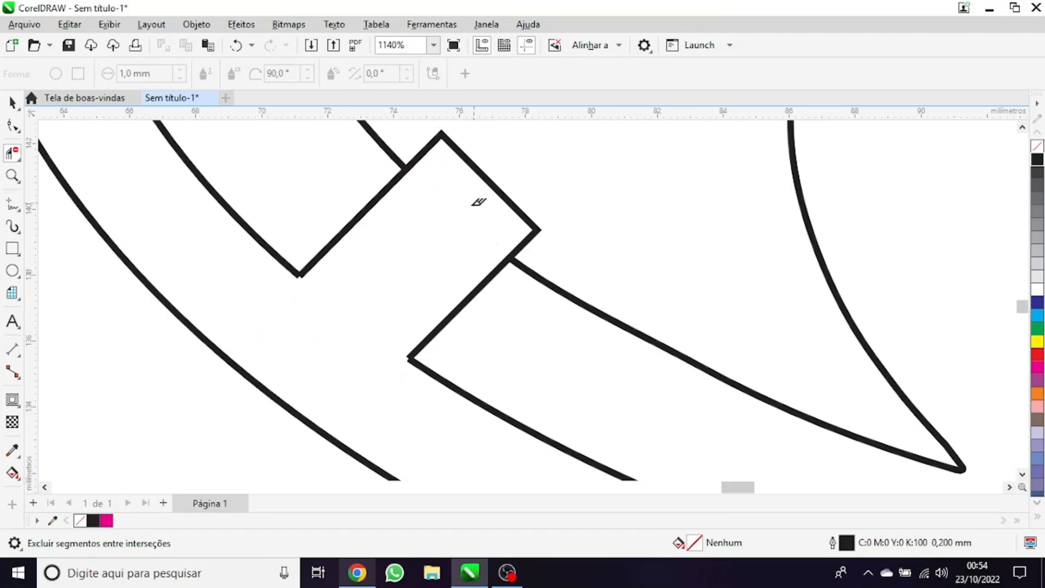
click(486, 177)
Compare the cut lower-left bridge and the remaining rectangles with the ring bridges in the wooden emblem photo
scroll(484, 212, down, 7)
drag(350, 275, 304, 445)
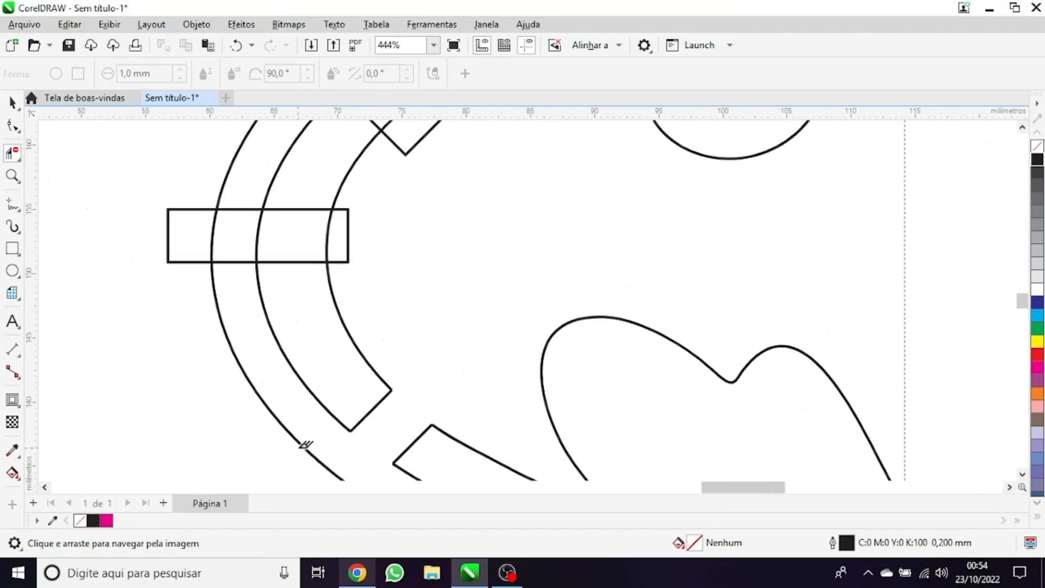
scroll(341, 292, down, 3)
scroll(302, 276, down, 4)
drag(336, 282, 460, 281)
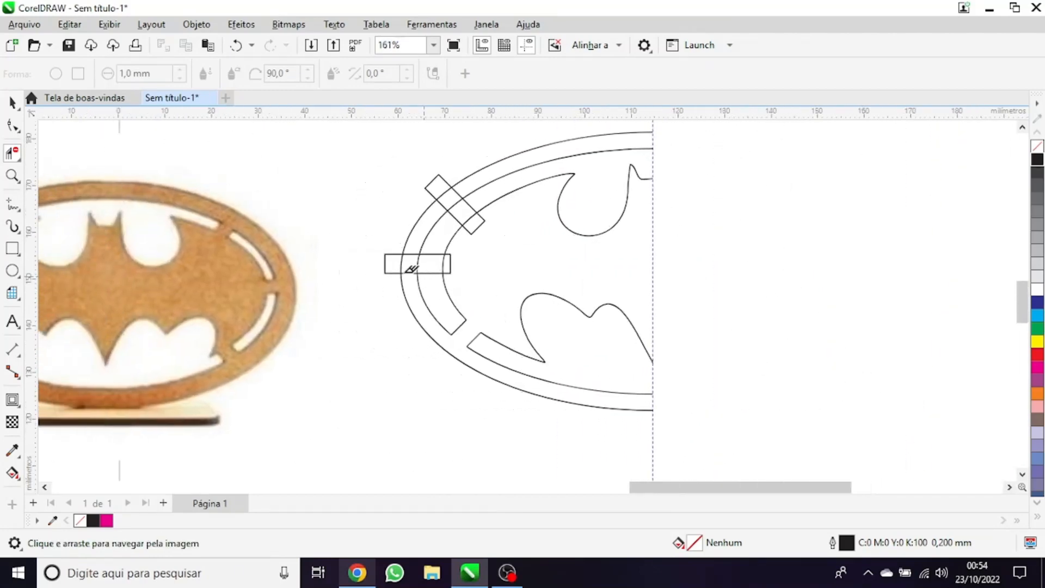
scroll(271, 258, down, 1)
drag(311, 266, 478, 283)
scroll(345, 263, up, 3)
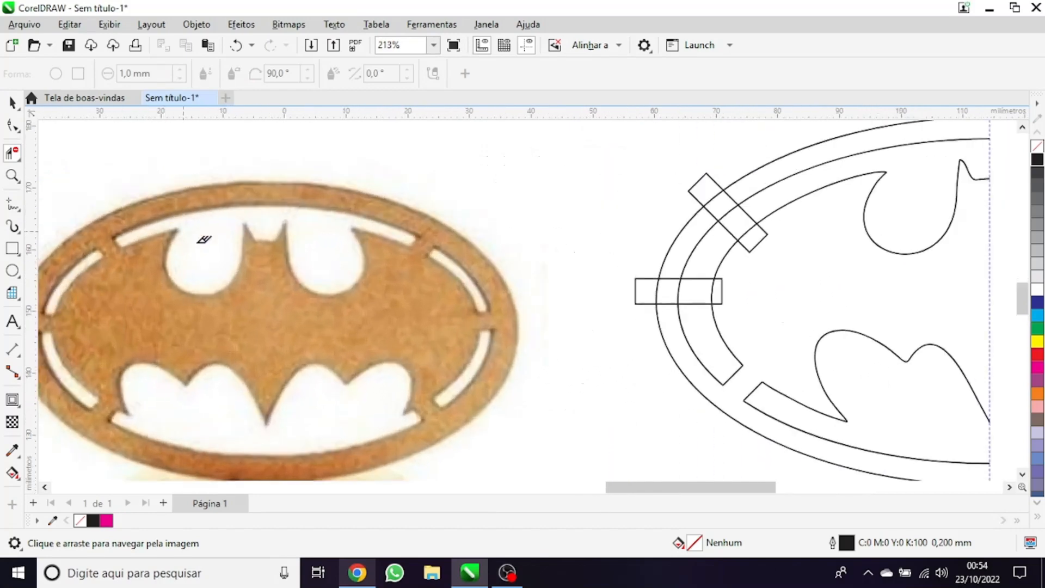
drag(448, 402, 593, 315)
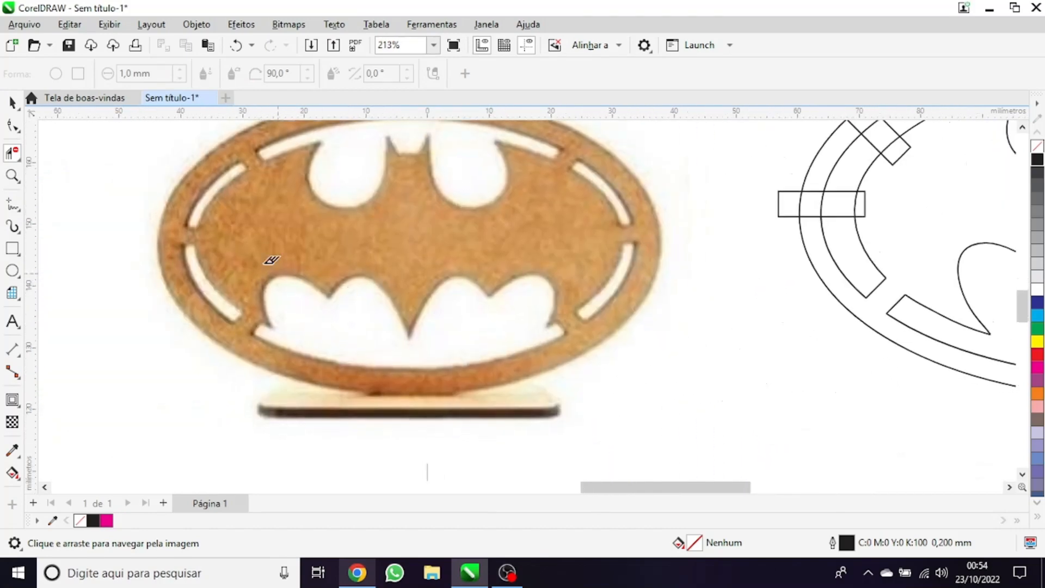
scroll(234, 283, down, 1)
scroll(269, 299, up, 1)
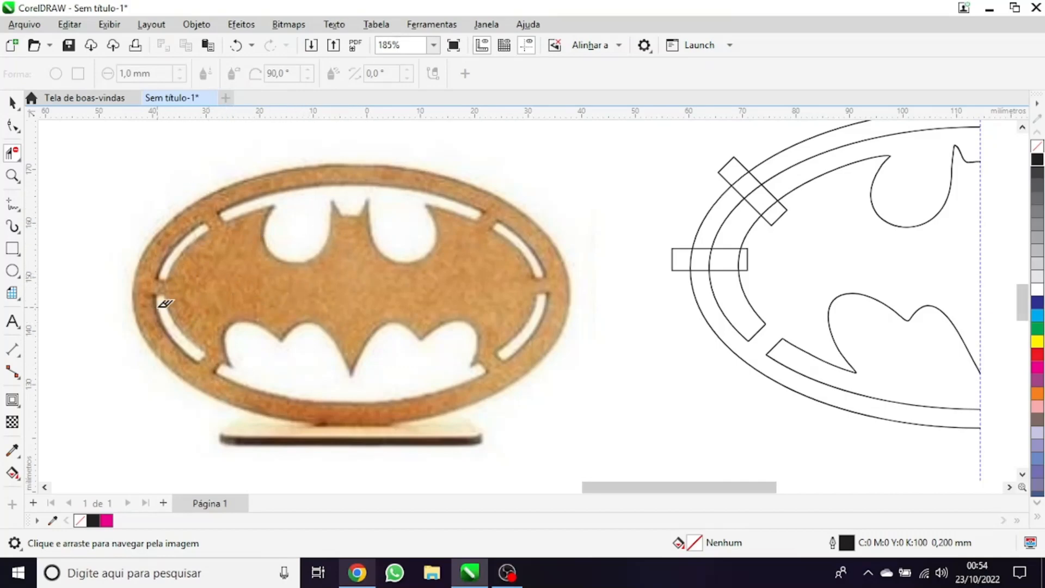
scroll(457, 332, down, 2)
scroll(285, 278, up, 3)
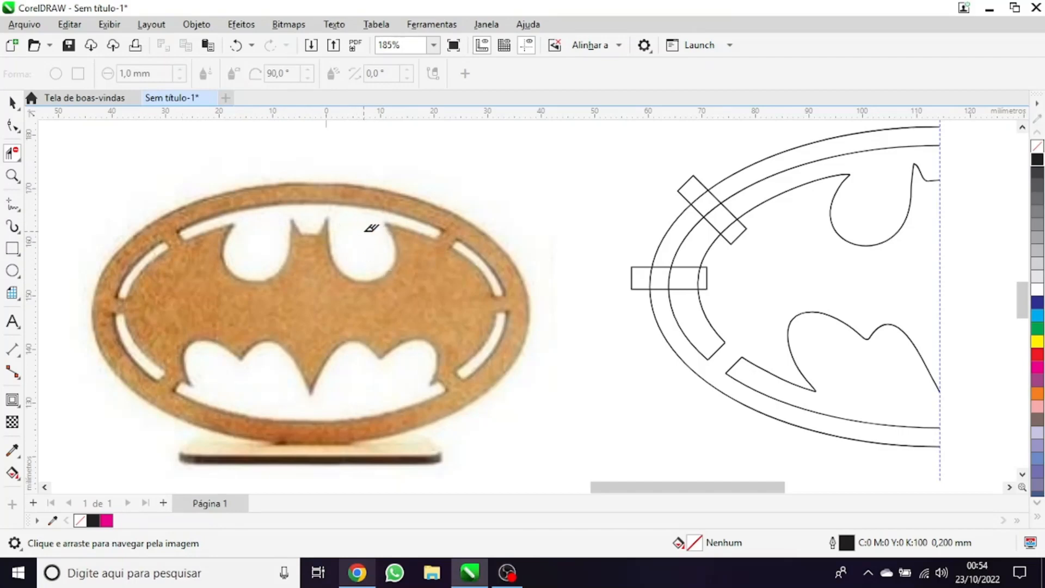
scroll(276, 380, down, 1)
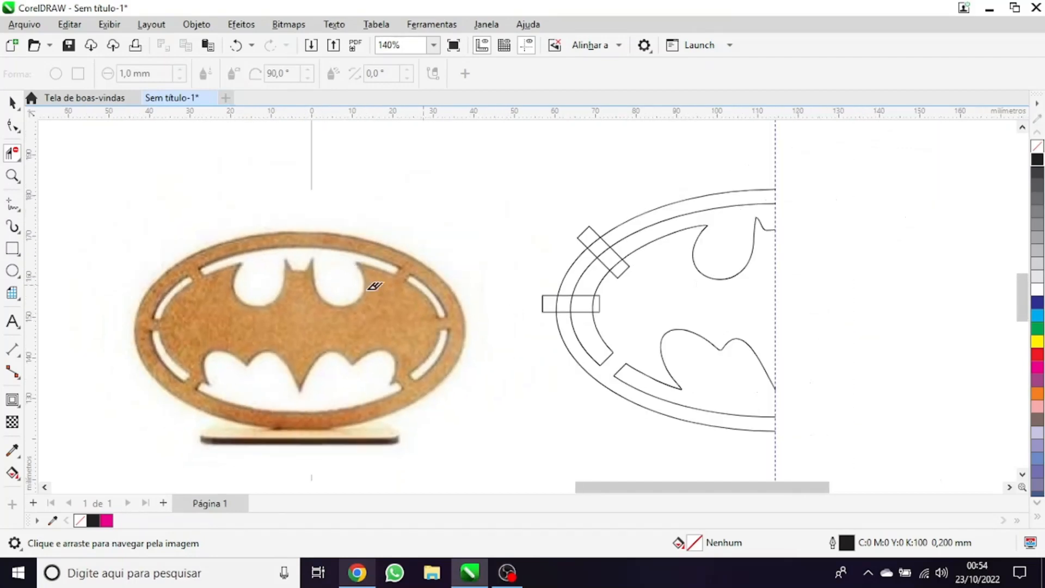
Cut the left horizontal bridge by deleting the rectangle's ends, its side segments between the ellipses and the curve segments inside it
scroll(599, 298, up, 3)
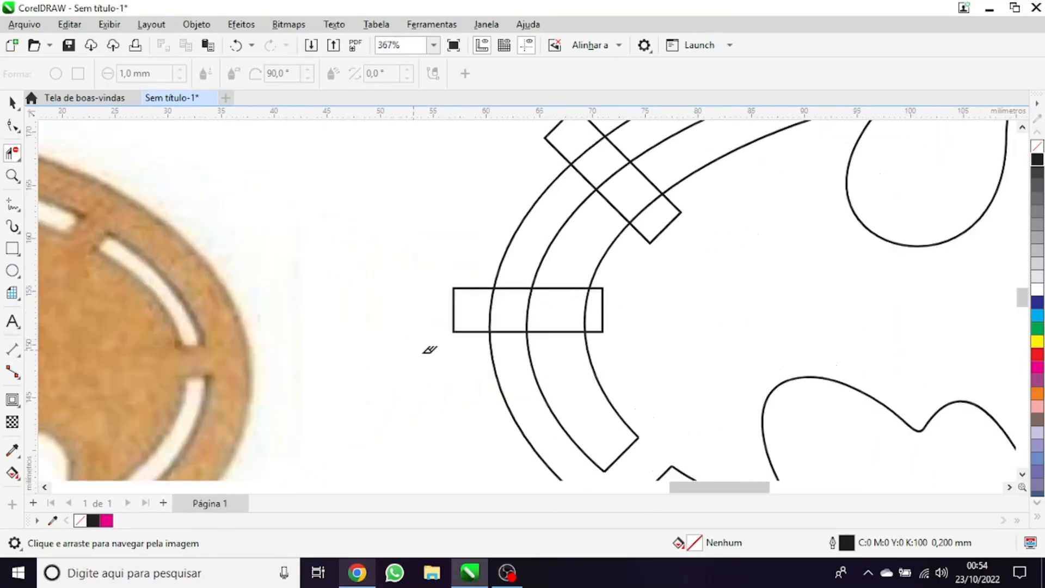
click(468, 332)
scroll(515, 303, up, 1)
drag(508, 305, 616, 299)
click(529, 342)
click(532, 282)
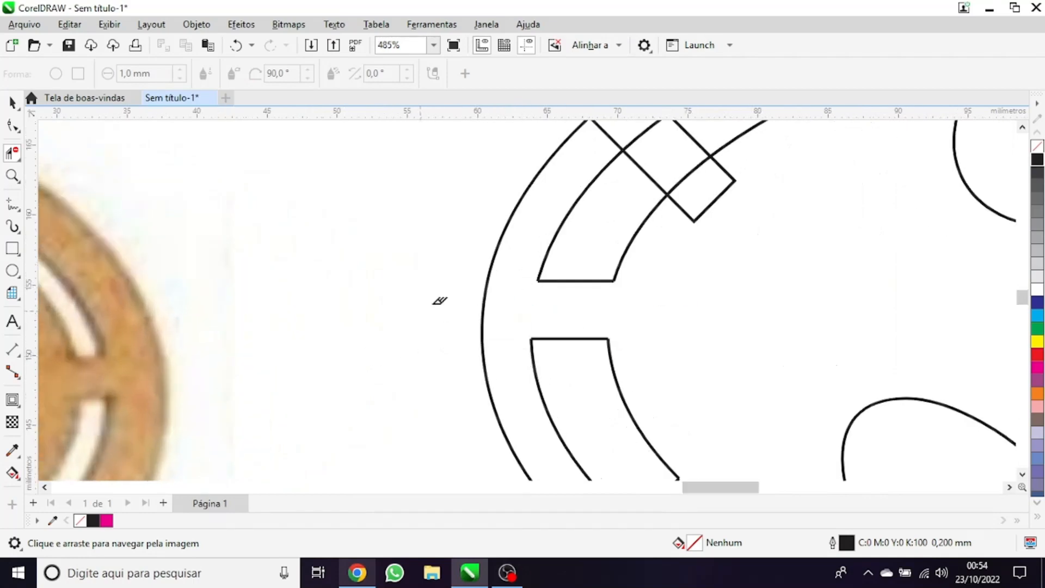
Cut the upper-left diagonal bridge by deleting the rectangle's ends, its side segments between the ellipses and the curve segments inside it
drag(446, 294, 273, 387)
scroll(438, 218, up, 1)
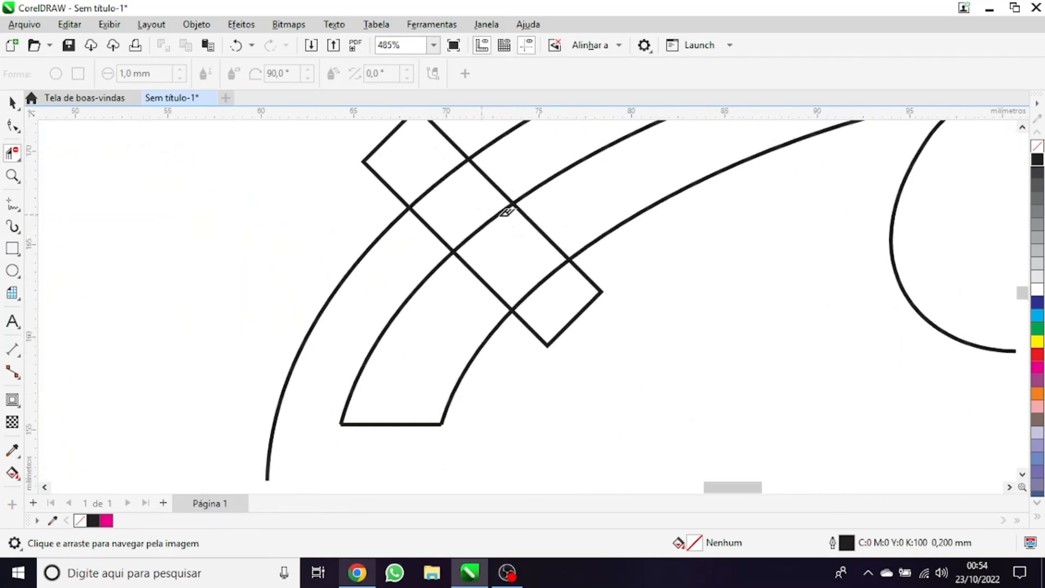
click(431, 230)
click(390, 189)
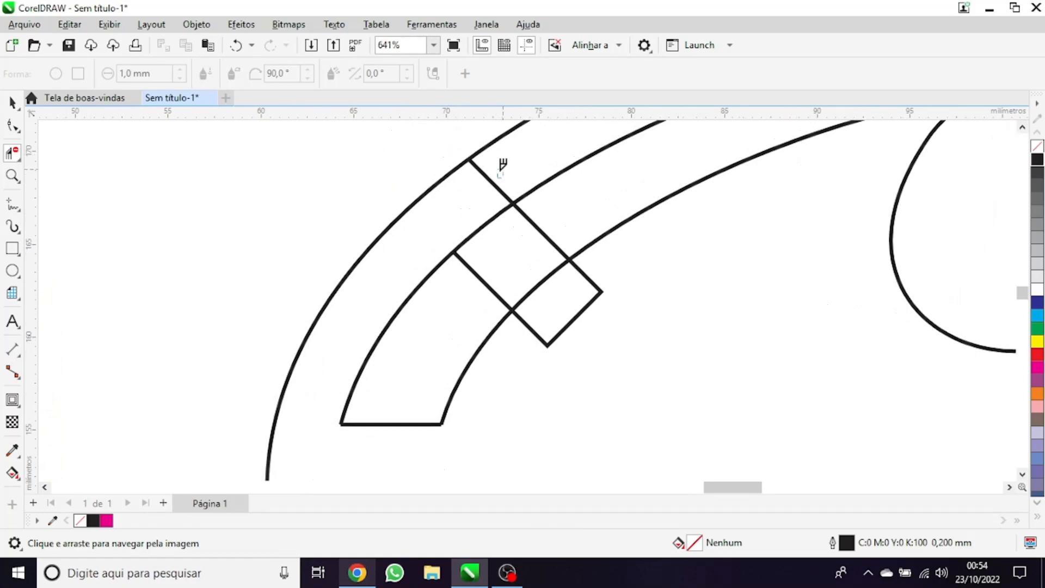
click(492, 183)
click(499, 213)
drag(548, 309, 550, 313)
drag(547, 335, 535, 358)
Select all the outlines of the half emblem, mirror a copy of them across the vertical guideline, and deselect everything
scroll(532, 357, down, 2)
scroll(489, 300, down, 3)
scroll(439, 214, down, 2)
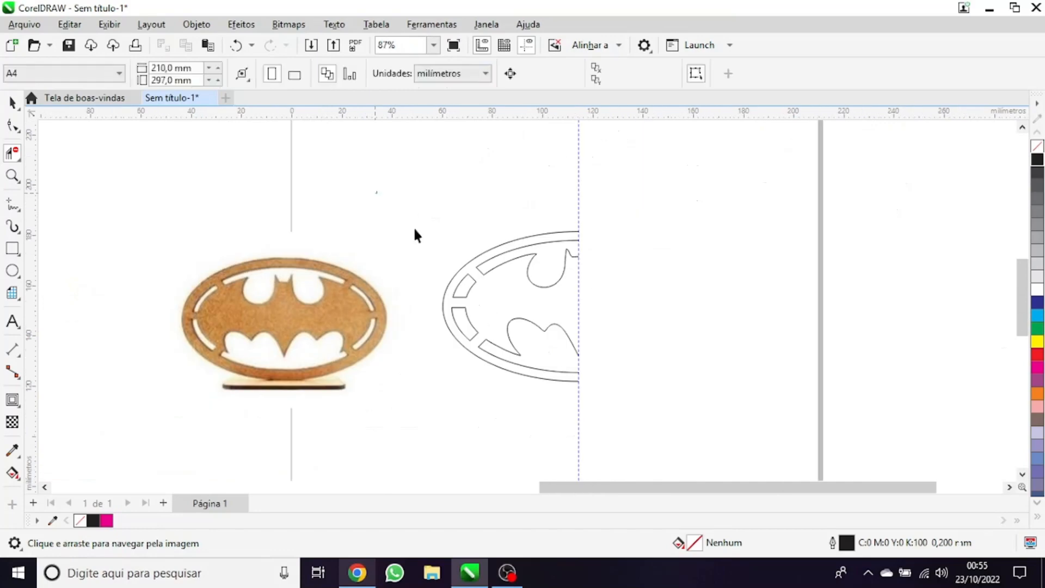
key(space)
drag(654, 433, 391, 194)
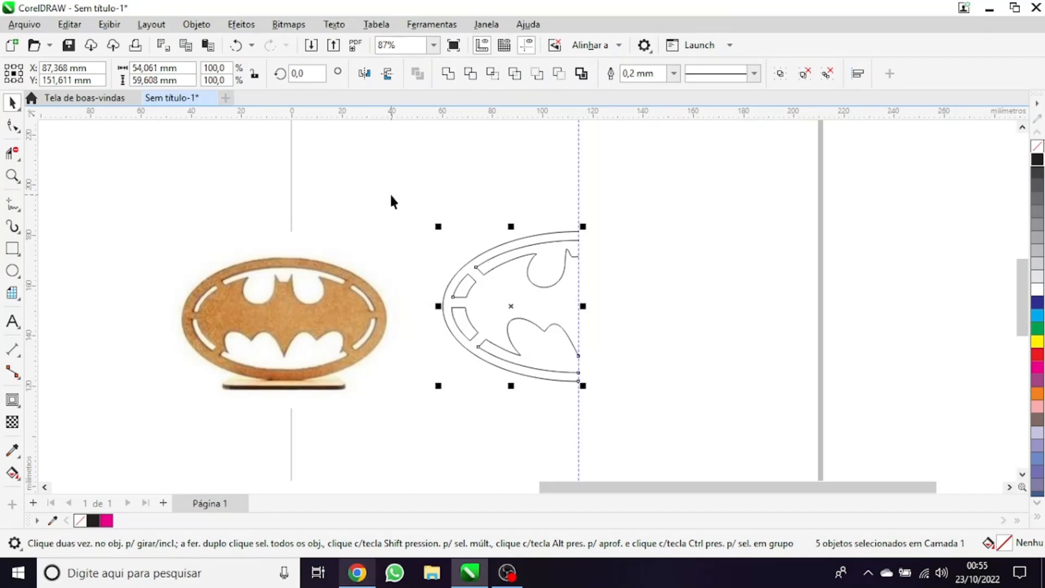
drag(419, 191, 531, 266)
drag(398, 186, 398, 186)
scroll(580, 293, up, 1)
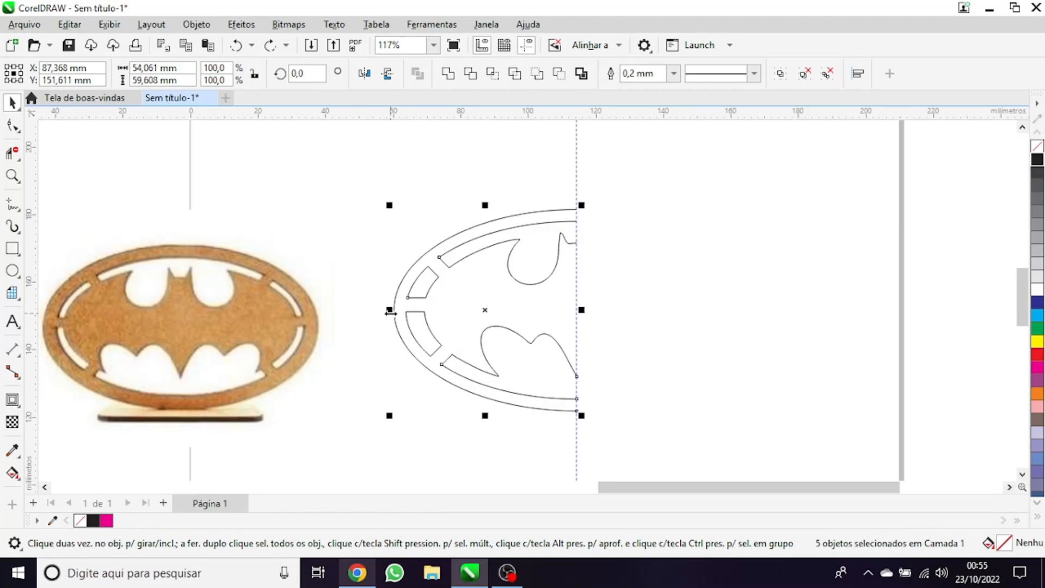
drag(391, 314, 391, 313)
drag(391, 314, 743, 277)
click(830, 174)
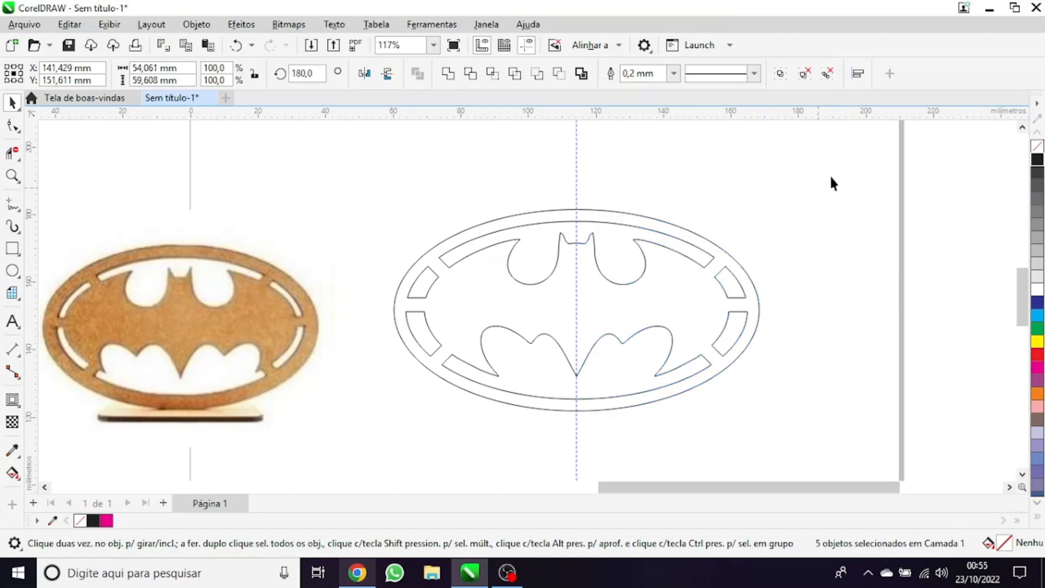
Delete the vertical guideline and group all the emblem outlines
click(577, 164)
key(Delete)
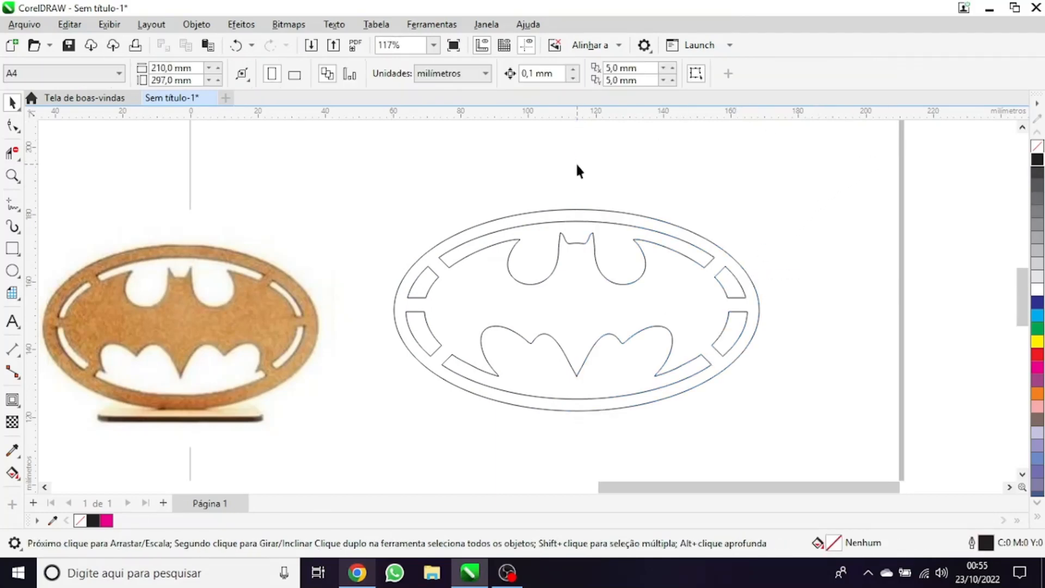
key(ctrl+a)
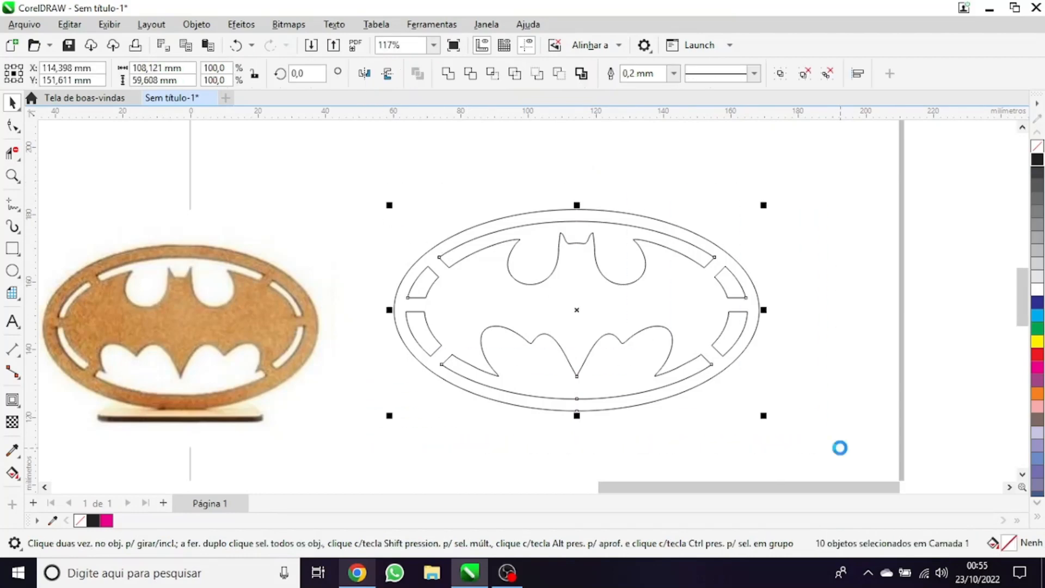
key(ctrl+g)
Resize the emblem group to 100 mm wide with locked proportions, then unlock the ratio and set its height to 55 mm
scroll(456, 367, down, 1)
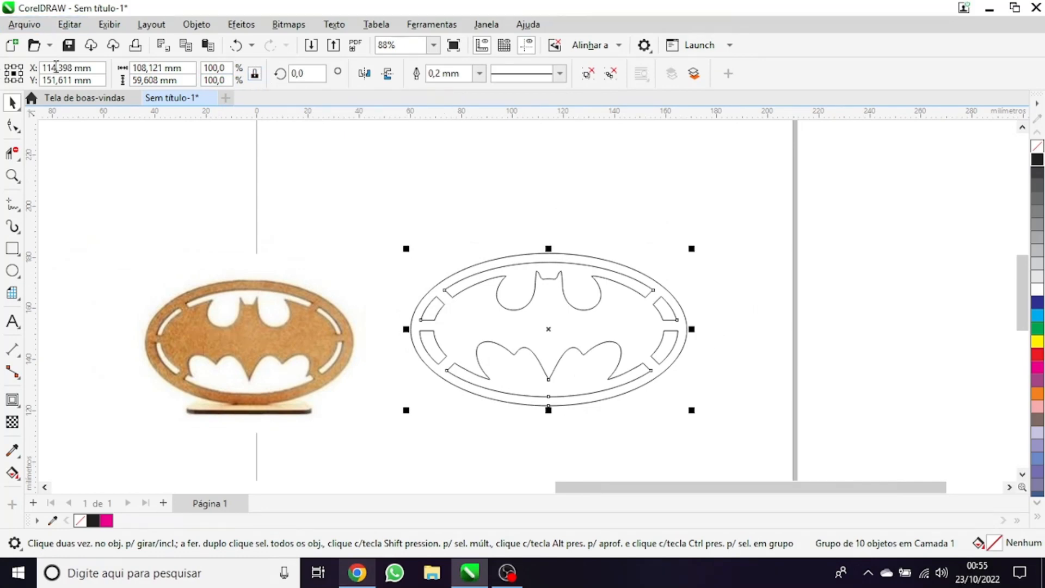
double_click(143, 66)
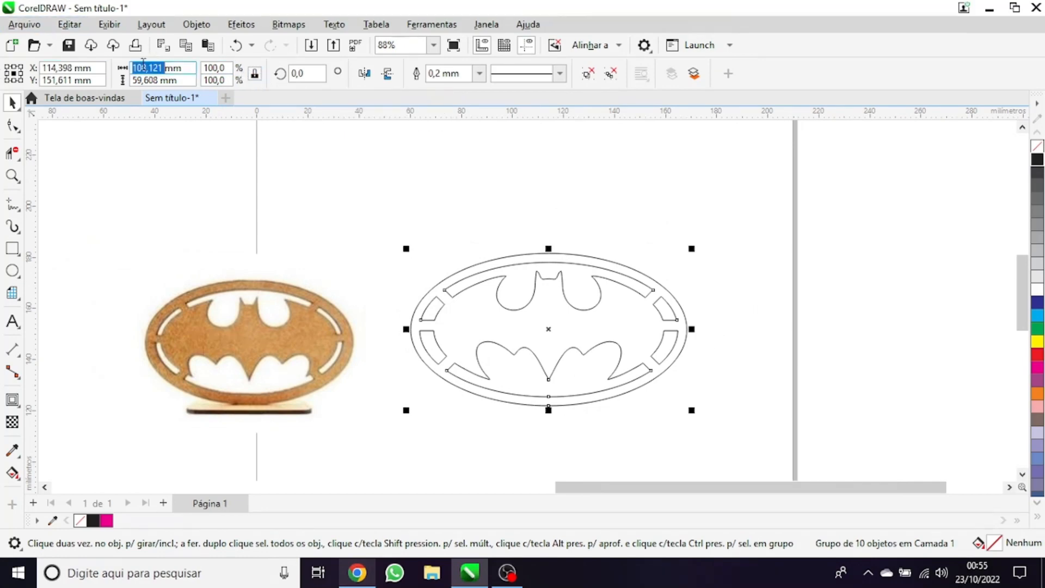
text(10)
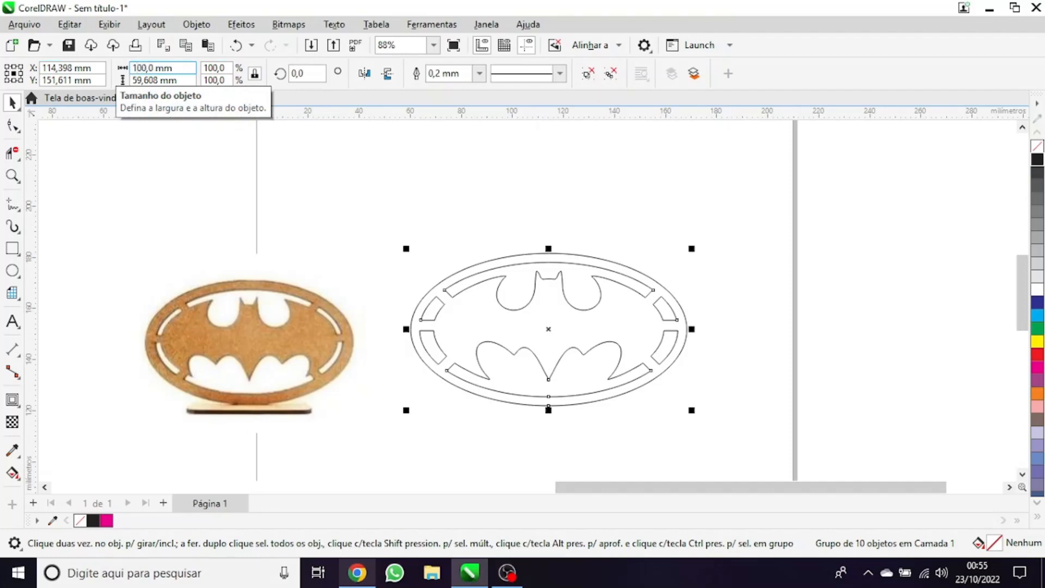
text(0,0)
key(Return)
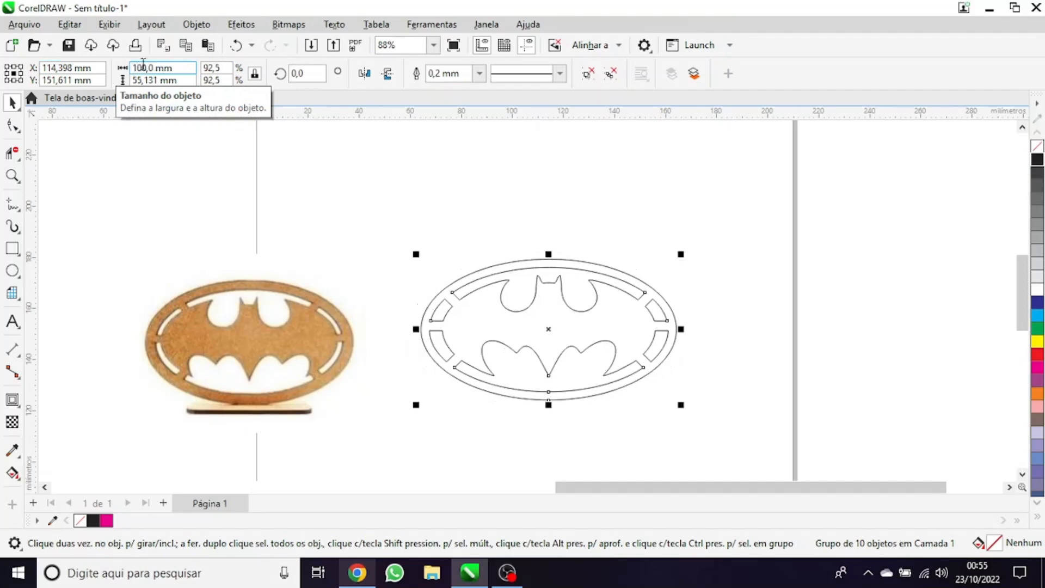
click(253, 75)
double_click(144, 80)
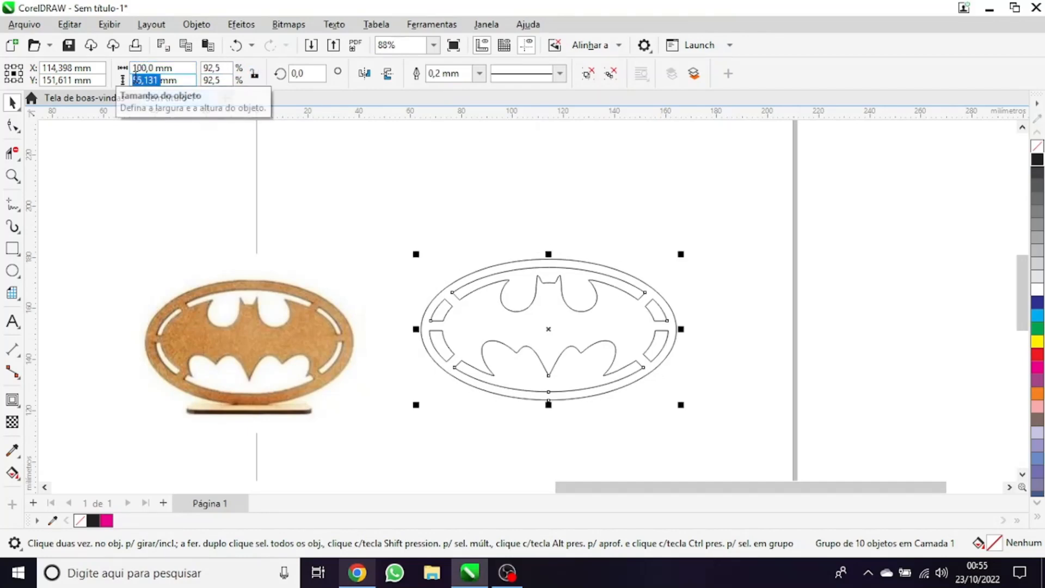
text(55mm)
key(Return)
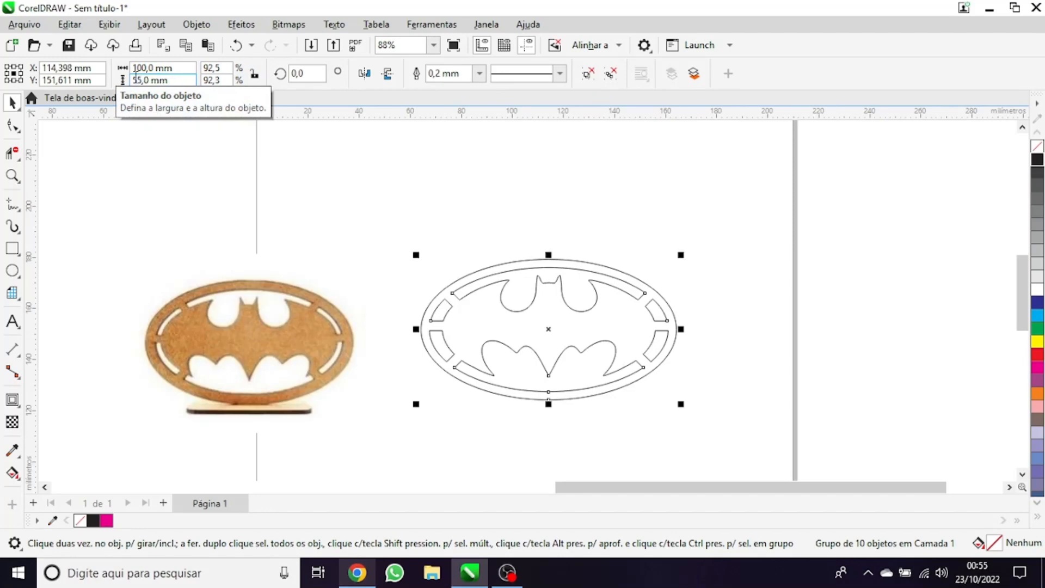
click(366, 308)
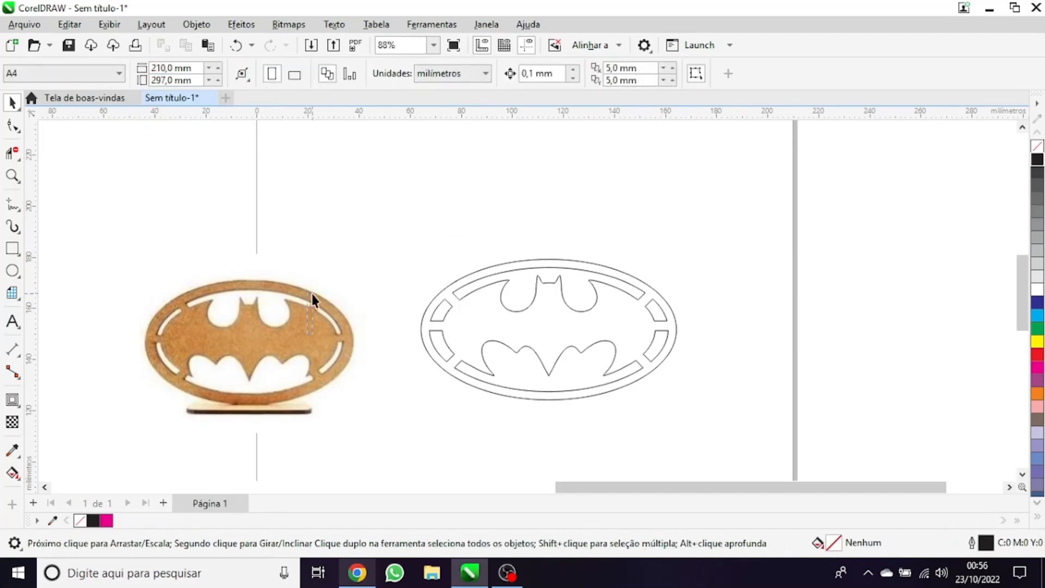
right_click(302, 343)
click(354, 377)
scroll(465, 289, down, 3)
scroll(466, 286, up, 1)
click(573, 225)
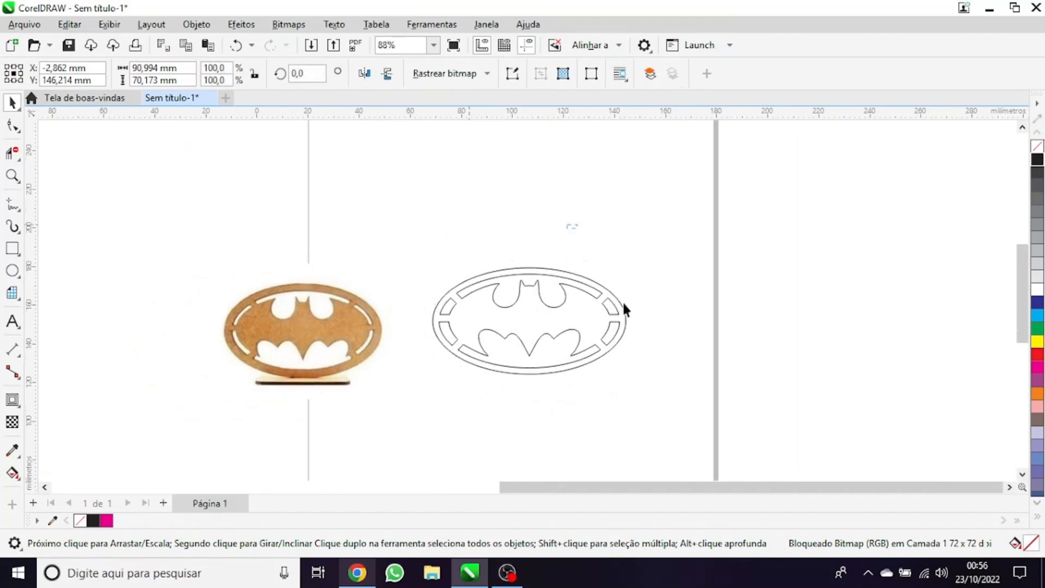
Activate the Rectangle tool and frame the lower edge of the emblem for drawing
scroll(566, 351, up, 2)
scroll(566, 354, up, 2)
click(12, 252)
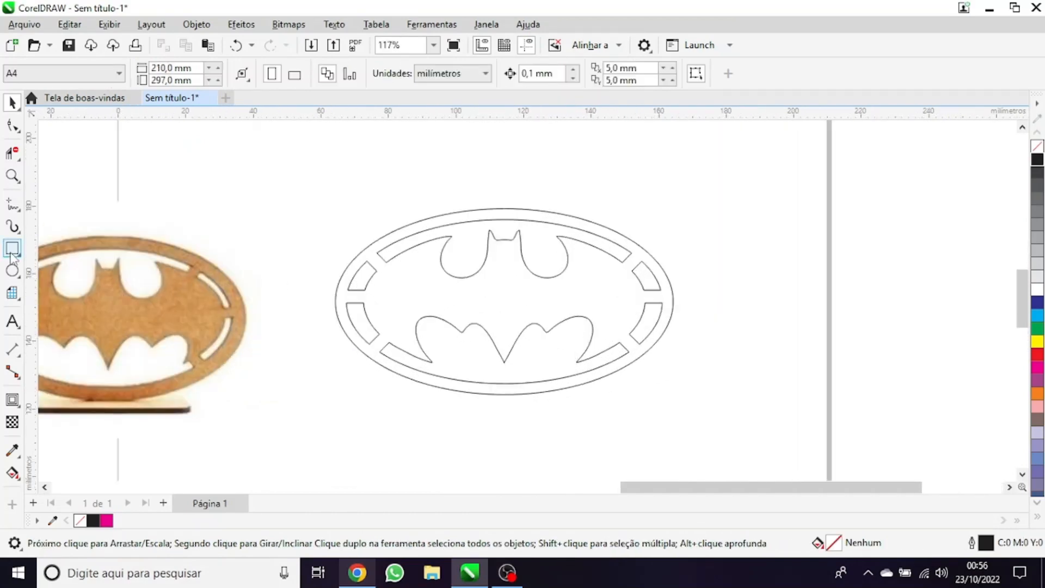
scroll(563, 382, up, 2)
scroll(629, 322, down, 3)
scroll(484, 381, up, 2)
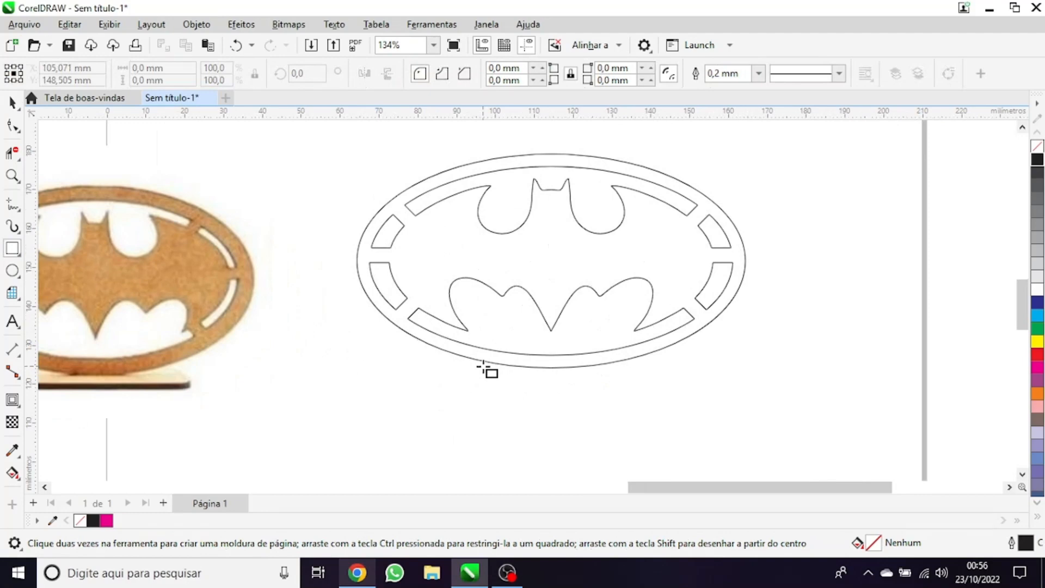
scroll(414, 404, down, 2)
scroll(503, 382, up, 3)
drag(548, 323, 453, 323)
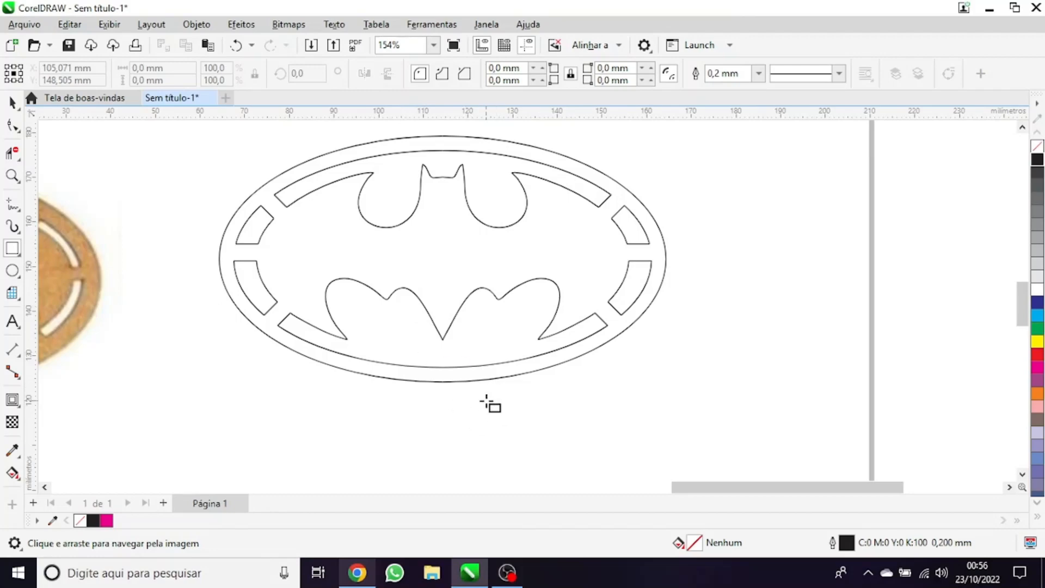
Draw a thin horizontal rectangle about 17.6 mm wide and 1.2 mm high just below the emblem's lower edge
scroll(488, 405, down, 1)
drag(454, 396, 651, 344)
mouse_move(514, 298)
mouse_down()
mouse_move(464, 325)
mouse_move(344, 357)
mouse_up()
scroll(449, 381, up, 2)
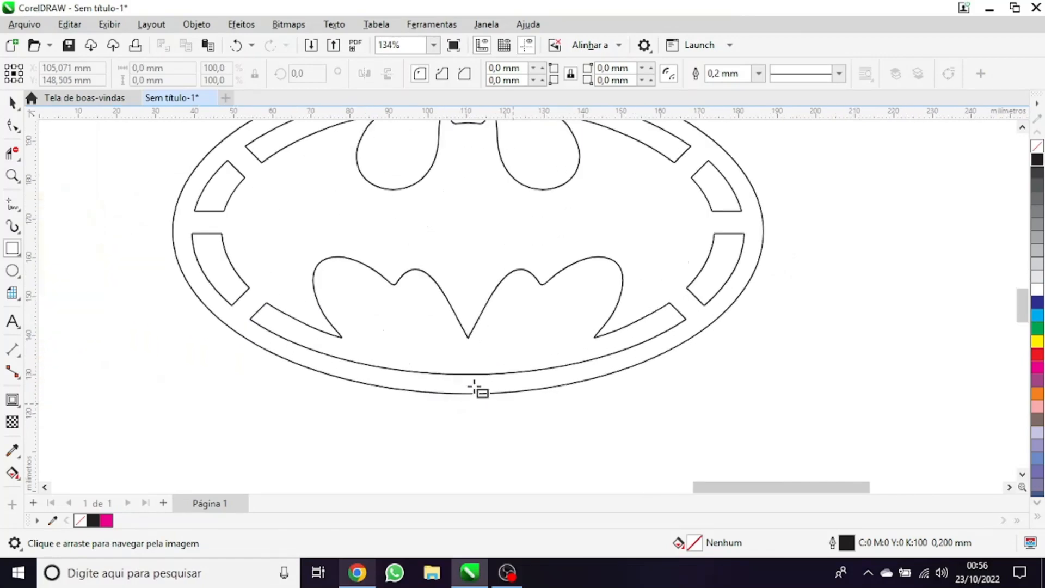
drag(424, 417, 531, 423)
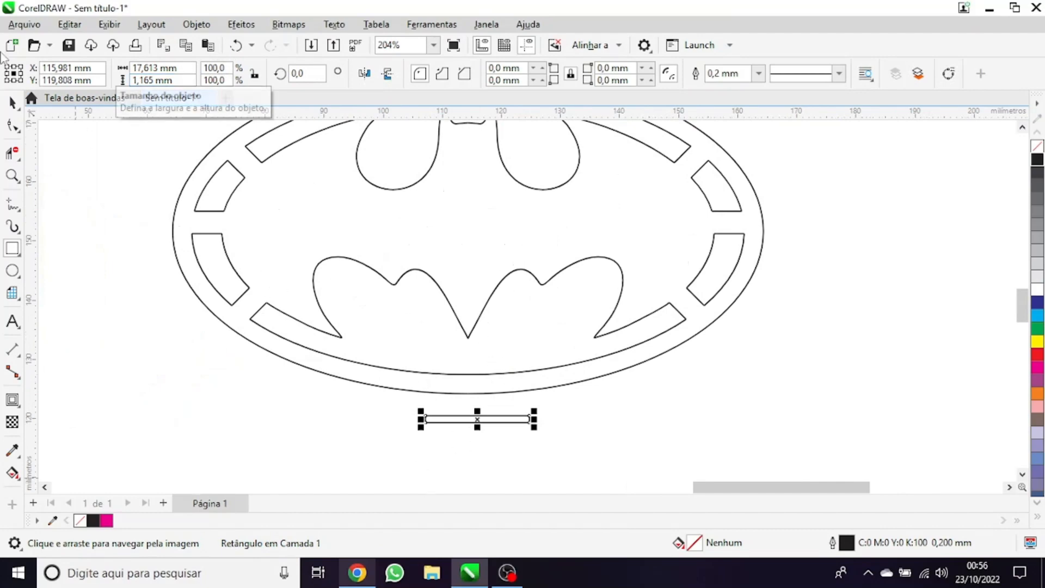
Set the thin rectangle's height to 2.5 mm
click(12, 103)
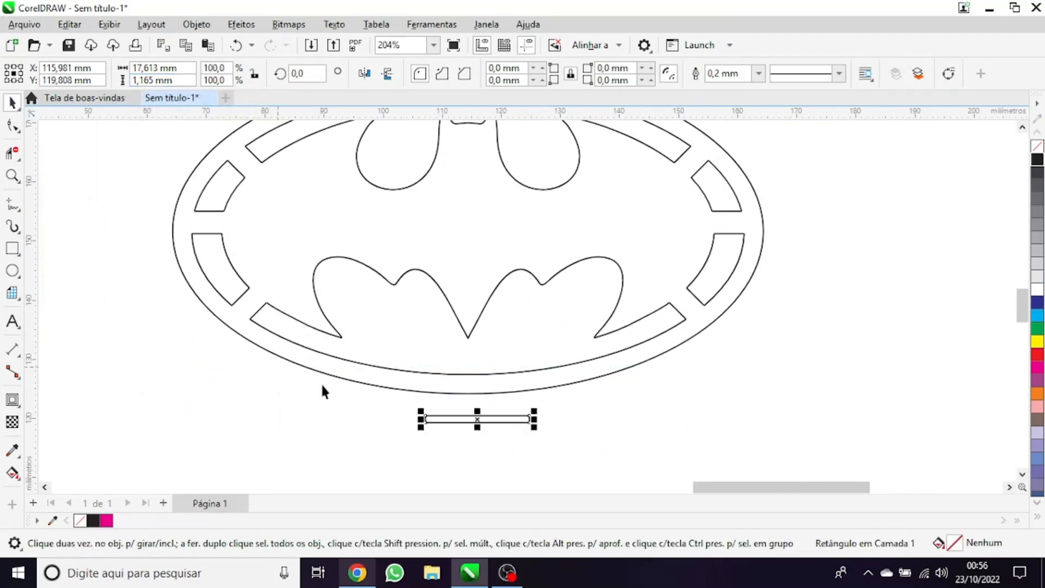
scroll(492, 437, up, 1)
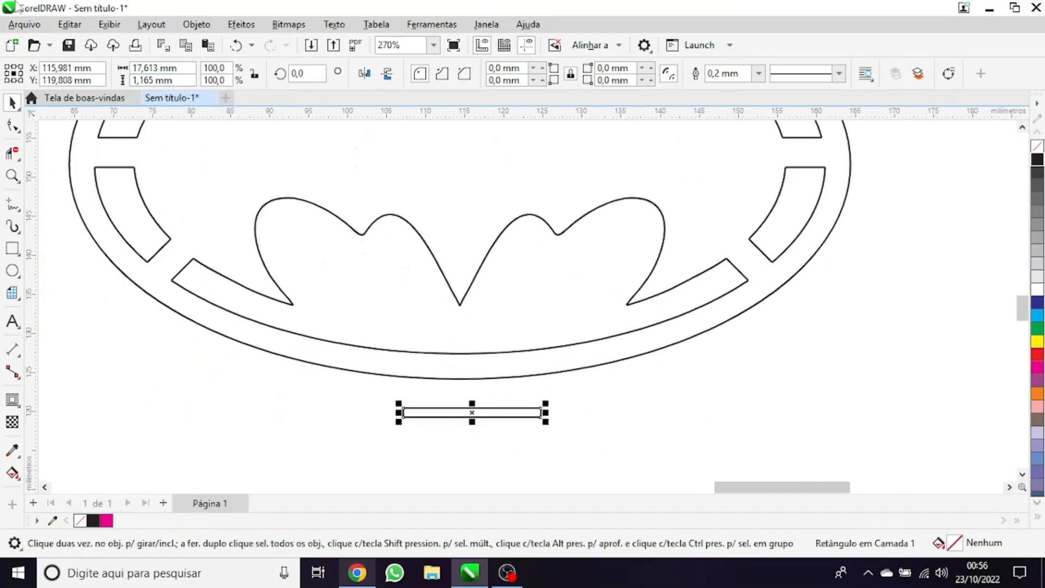
double_click(143, 80)
text(2,5)
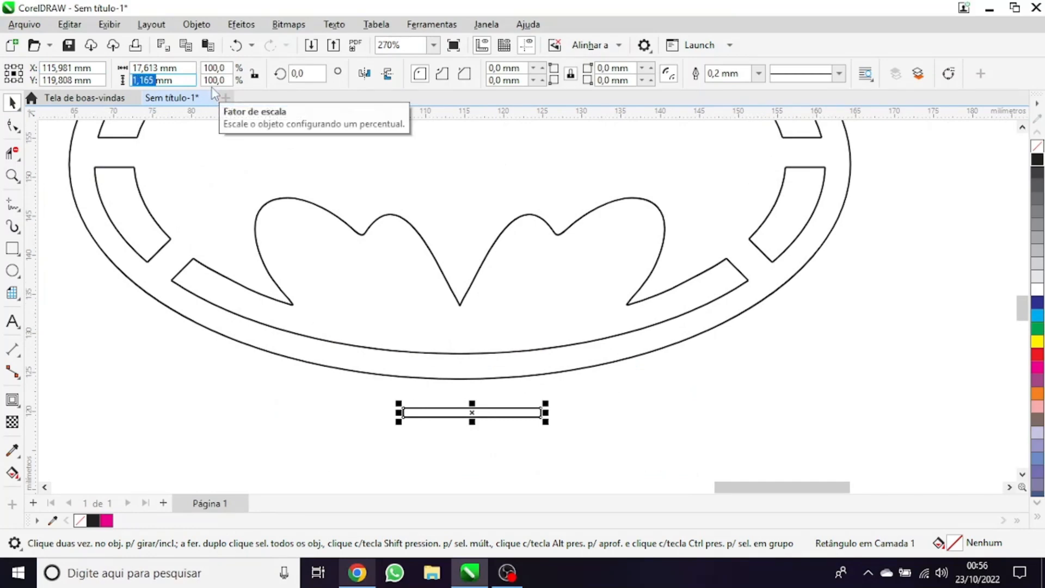
key(Return)
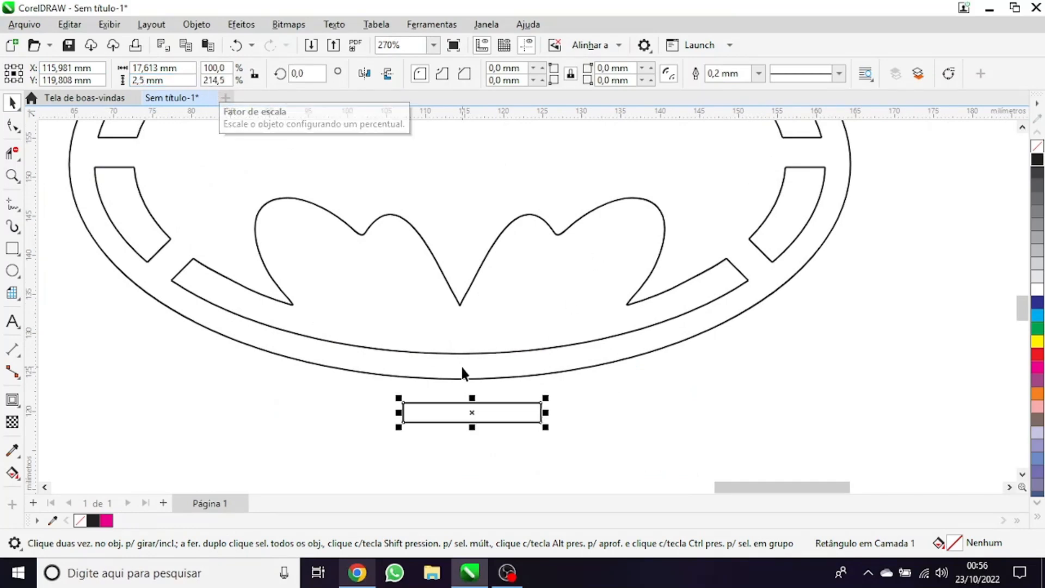
Centre the rectangle horizontally on the emblem and move it up so its upper edge overlaps the outer oval
shift+click(495, 377)
key(c)
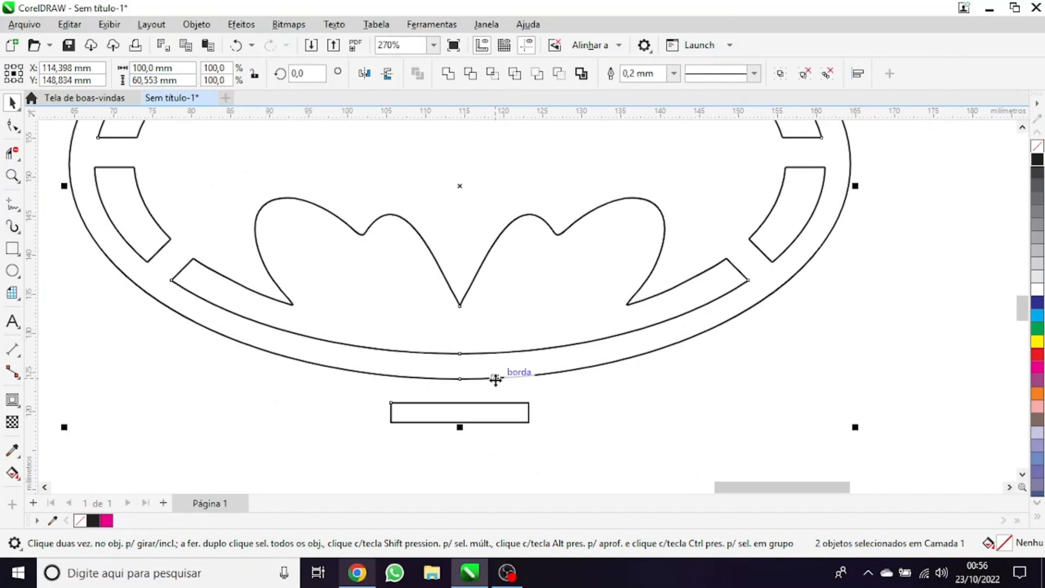
drag(649, 470, 479, 445)
drag(291, 344, 292, 344)
scroll(423, 414, up, 2)
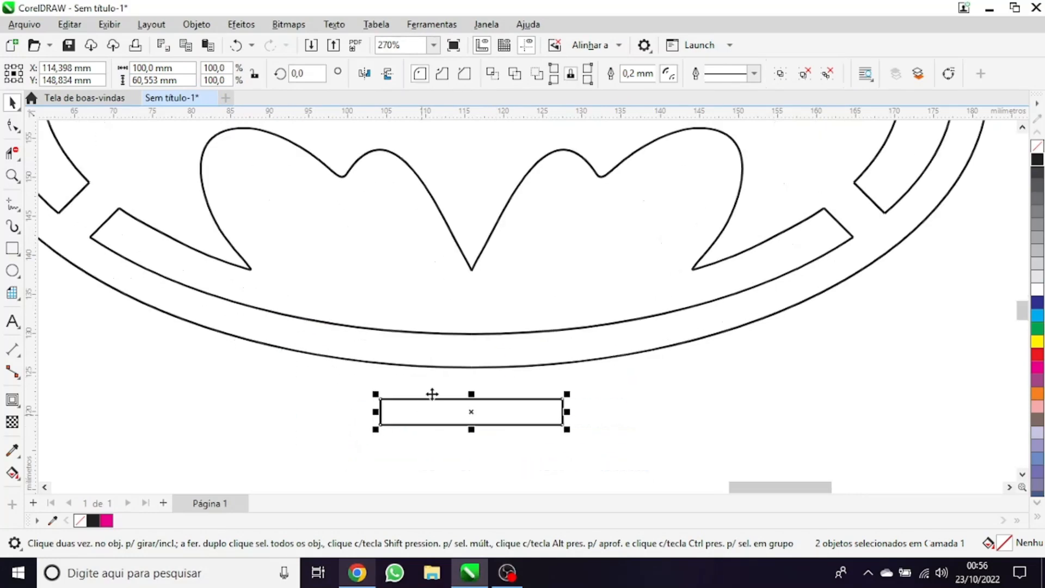
drag(471, 409, 473, 374)
scroll(474, 369, up, 2)
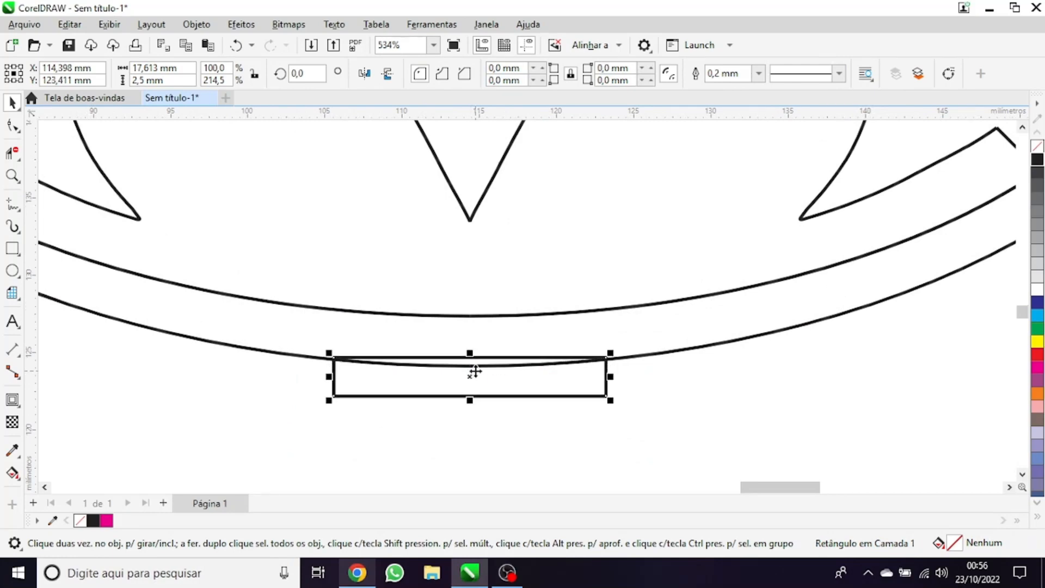
Place a copy of the small tab rectangle straight below the emblem, leaving the original on the oval
scroll(473, 373, down, 5)
scroll(483, 383, down, 3)
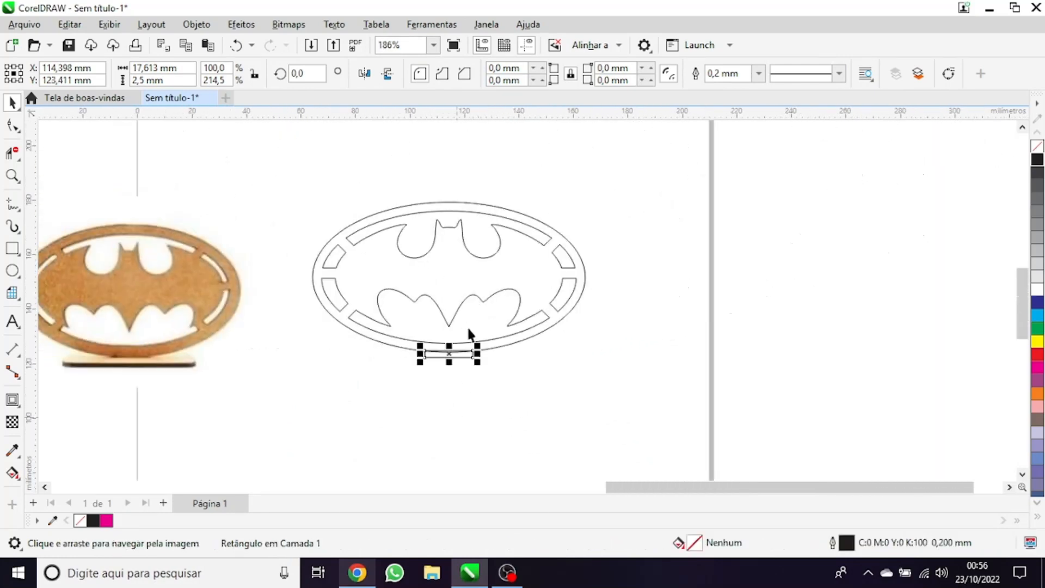
drag(450, 351, 463, 442)
scroll(462, 452, up, 2)
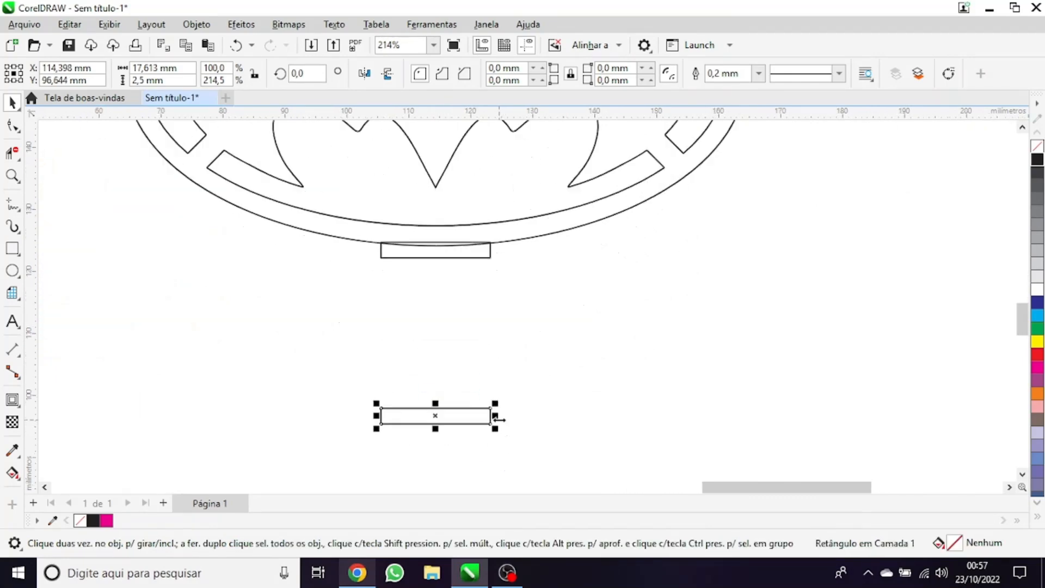
Stretch a duplicate of the lower rectangle from its centre to about 61 mm wide and 25 mm high, keeping the small one as a slot
drag(499, 419, 632, 406)
scroll(423, 416, up, 1)
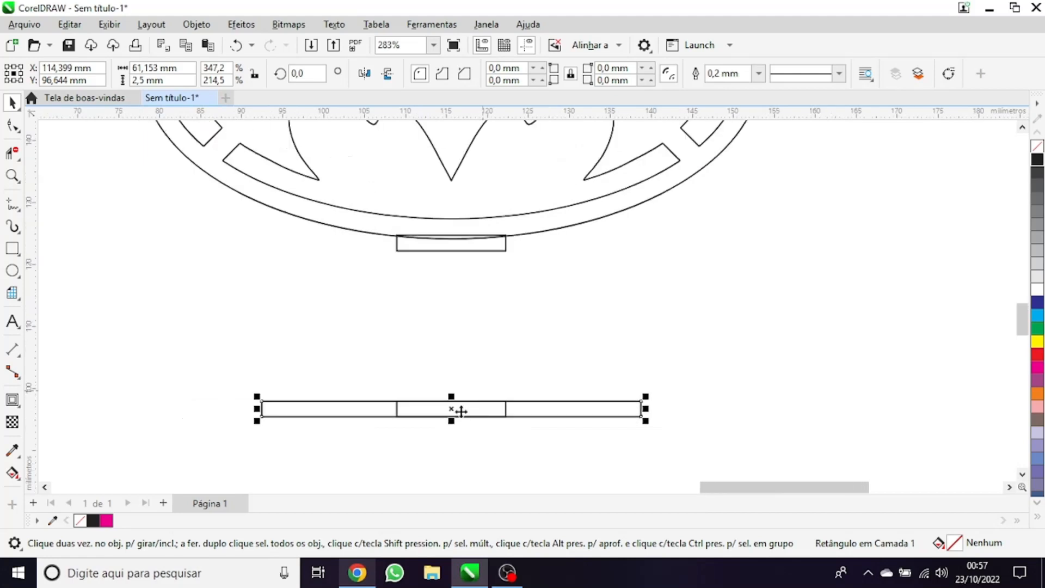
scroll(462, 411, down, 1)
drag(450, 397, 450, 316)
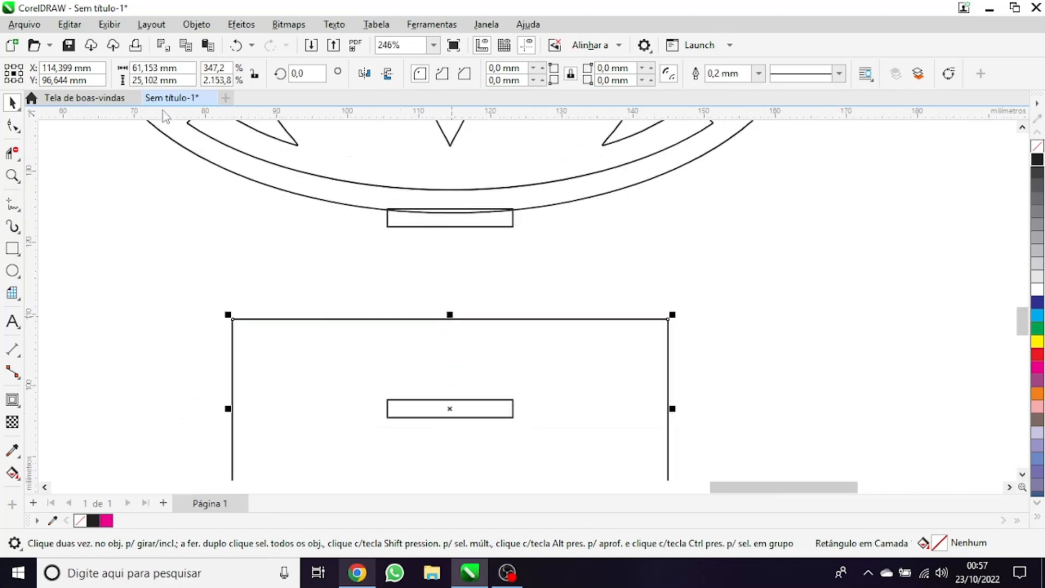
Set the large base rectangle's height to 30 mm
click(139, 80)
text(30)
key(Return)
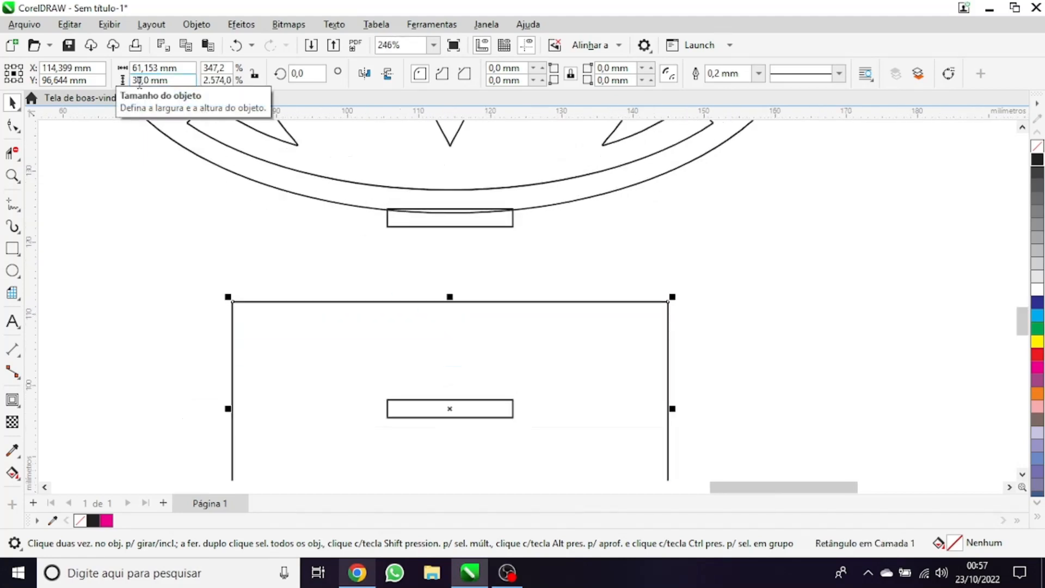
scroll(368, 399, down, 3)
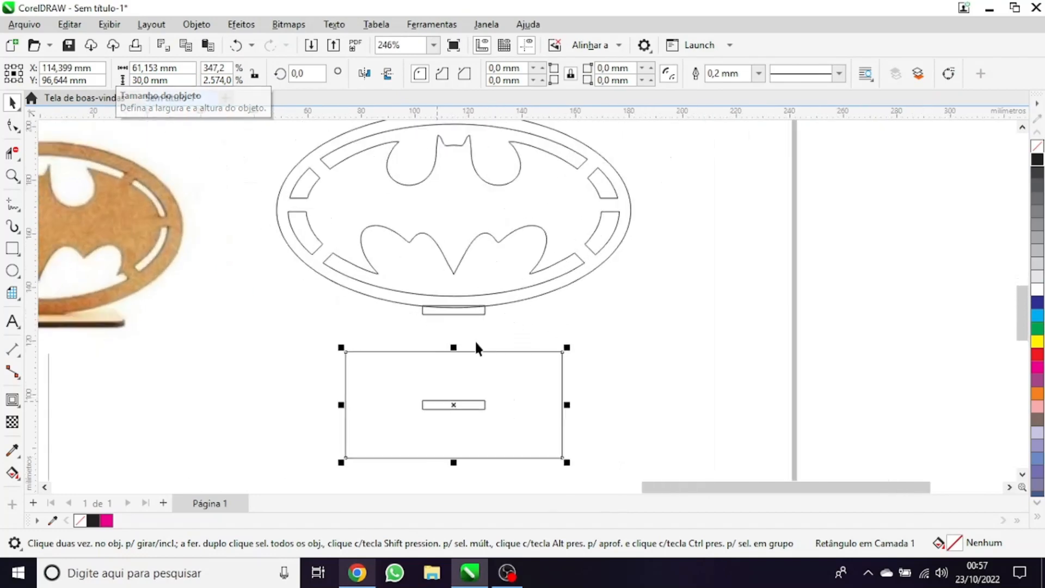
scroll(474, 337, down, 1)
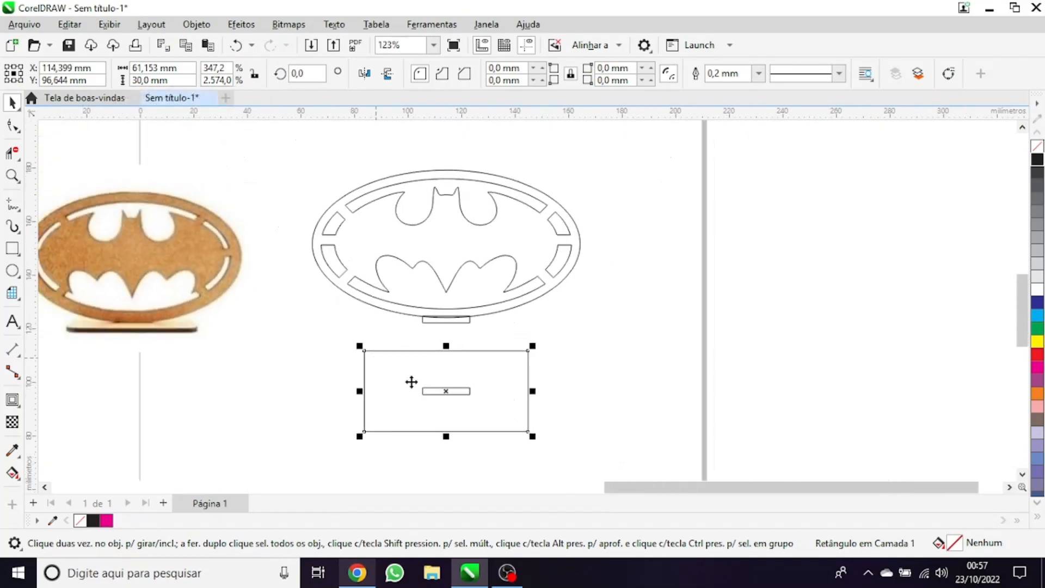
Set the large base rectangle's height to 20 mm
click(139, 80)
text(20)
key(Return)
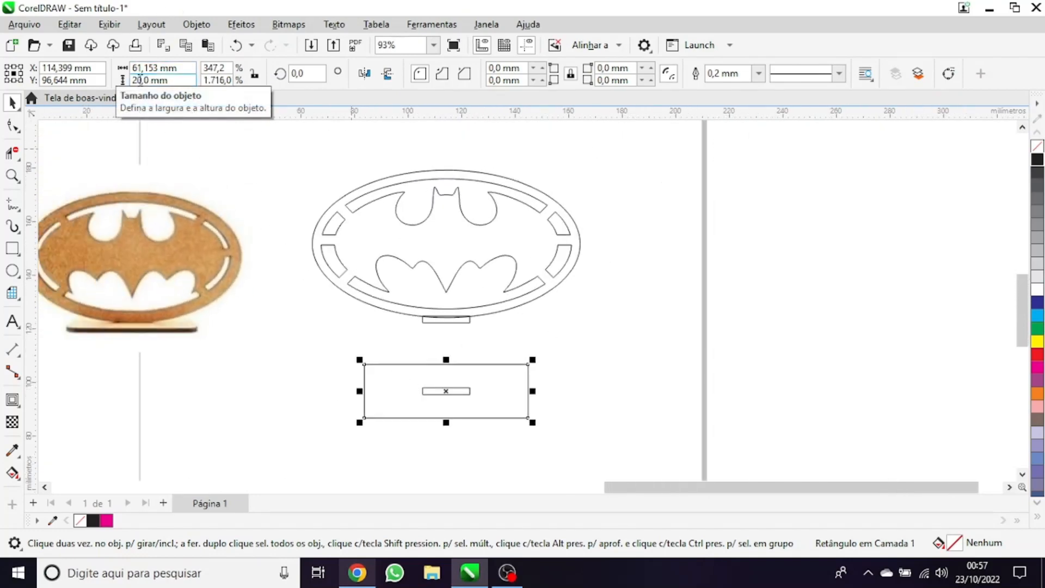
scroll(561, 432, up, 2)
scroll(518, 392, down, 3)
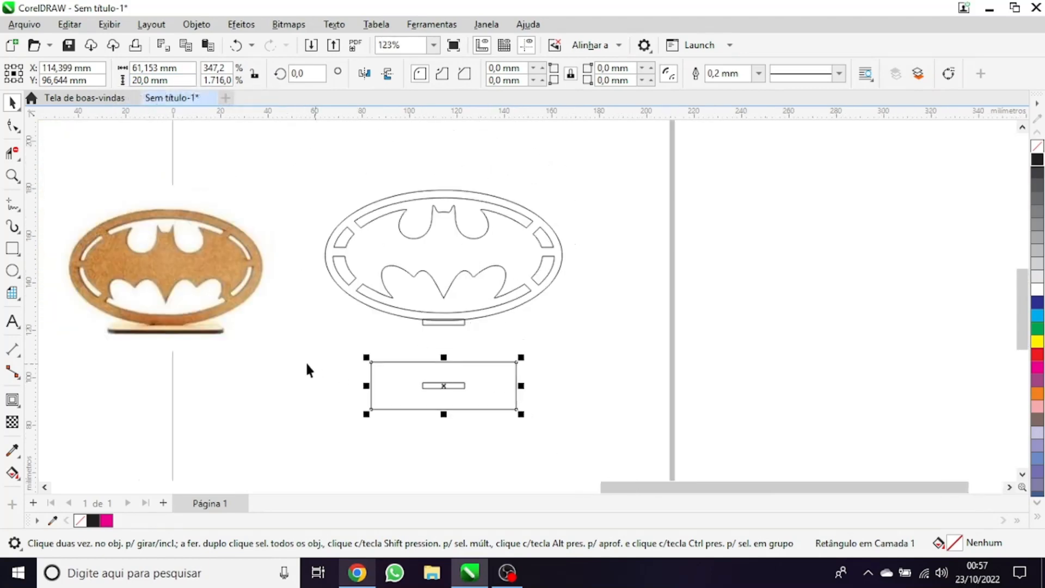
Place vertical guidelines at the emblem's left and right extremes and deselect all objects
scroll(306, 362, up, 1)
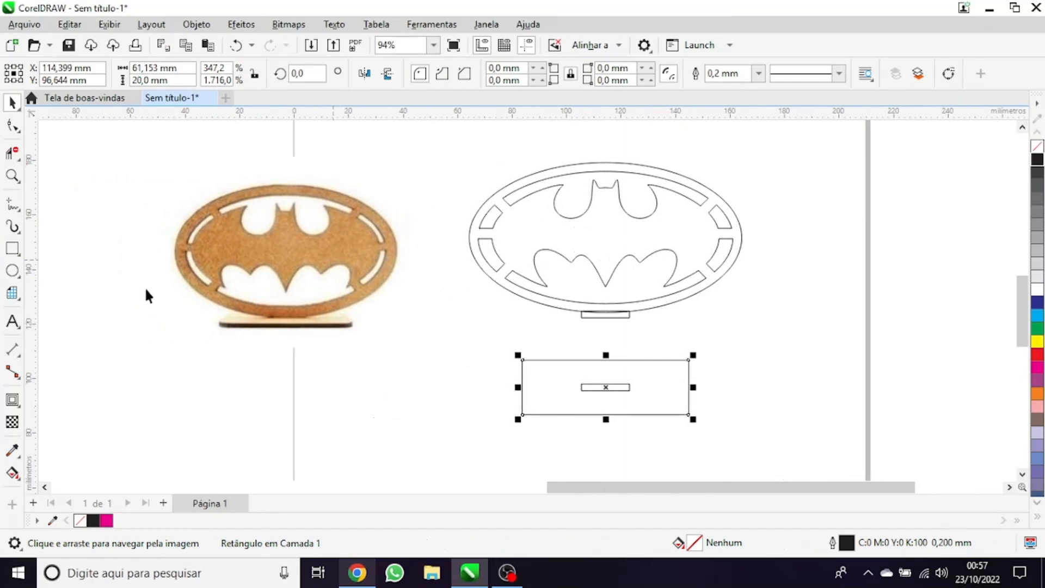
scroll(739, 389, up, 1)
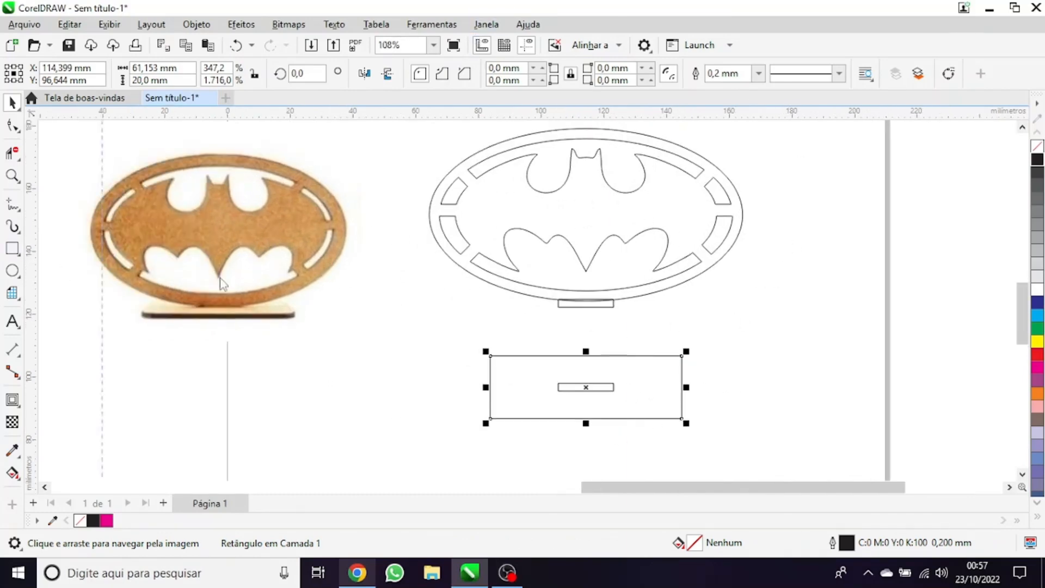
drag(445, 206, 743, 219)
drag(435, 439, 435, 439)
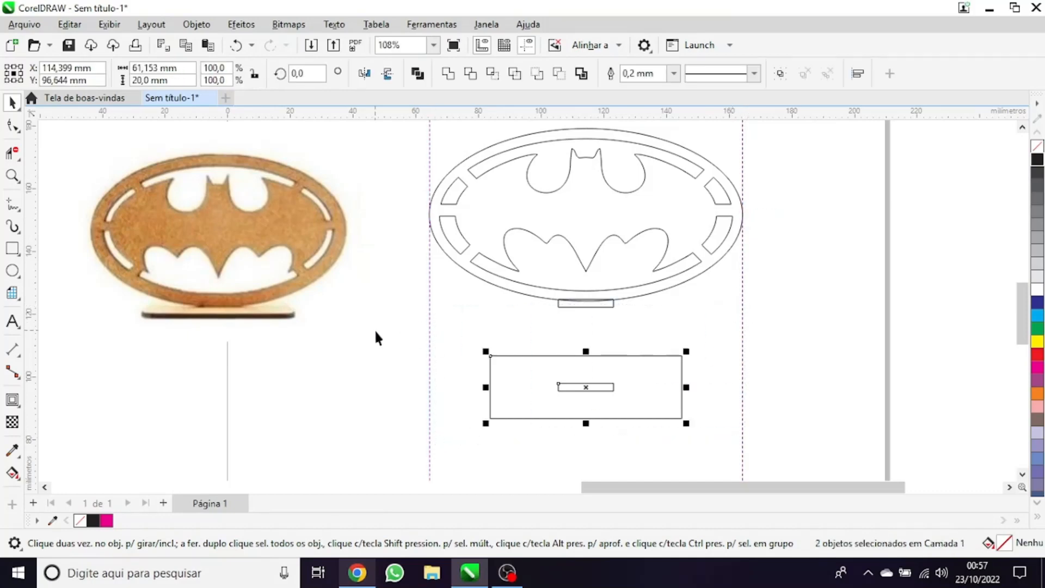
scroll(560, 417, down, 1)
scroll(559, 417, down, 1)
click(710, 393)
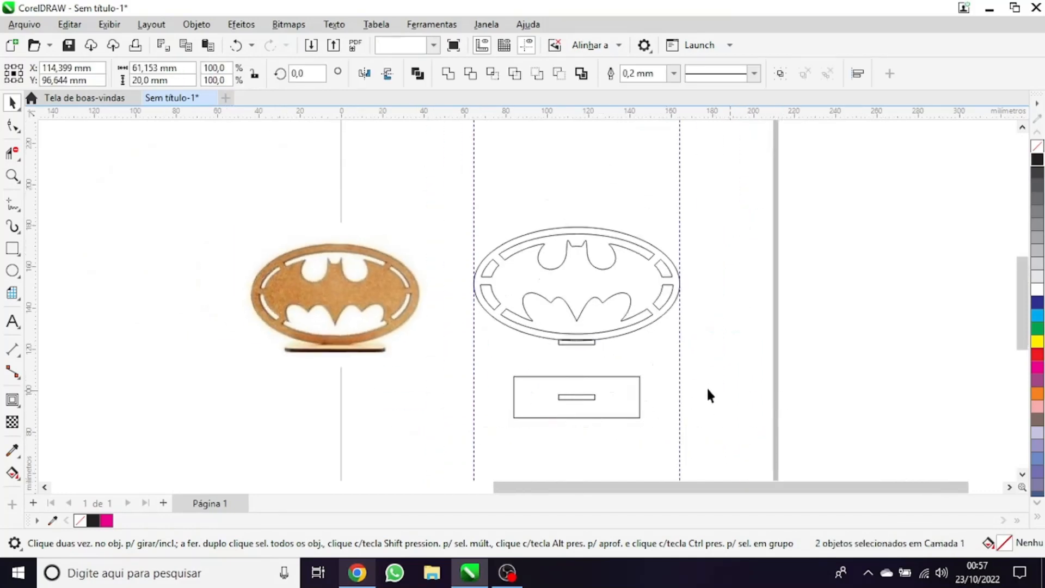
Select the base rectangle around the slot and round all its corners with a 2 mm radius
scroll(706, 386, up, 1)
scroll(560, 325, down, 1)
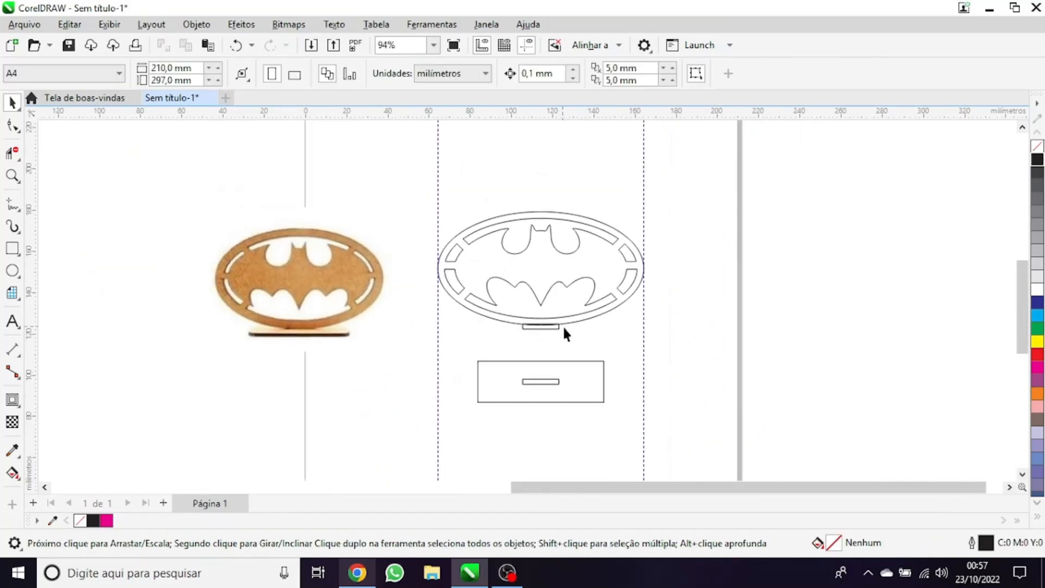
click(544, 360)
scroll(579, 267, up, 2)
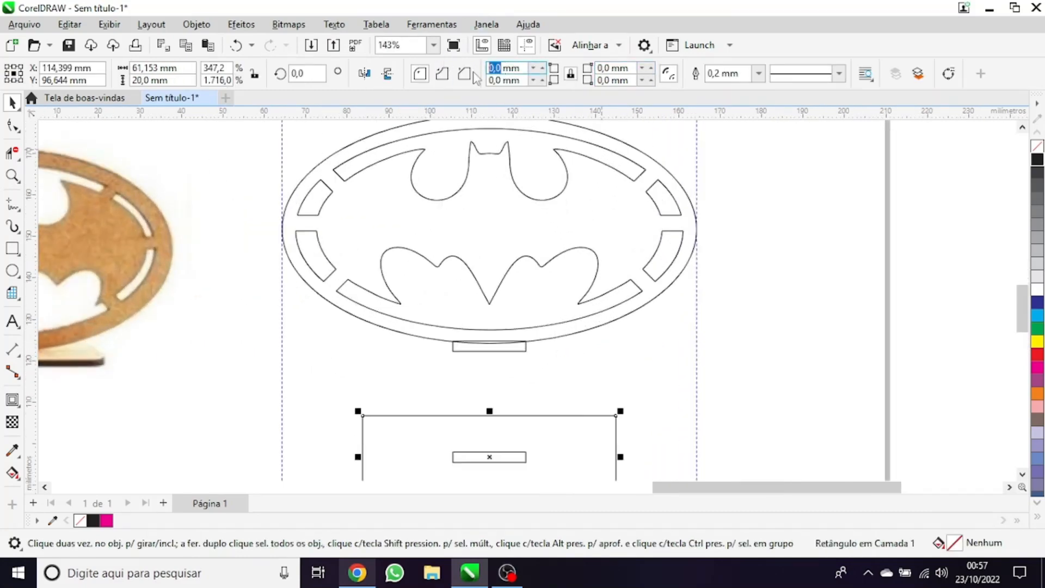
text(2)
key(Return)
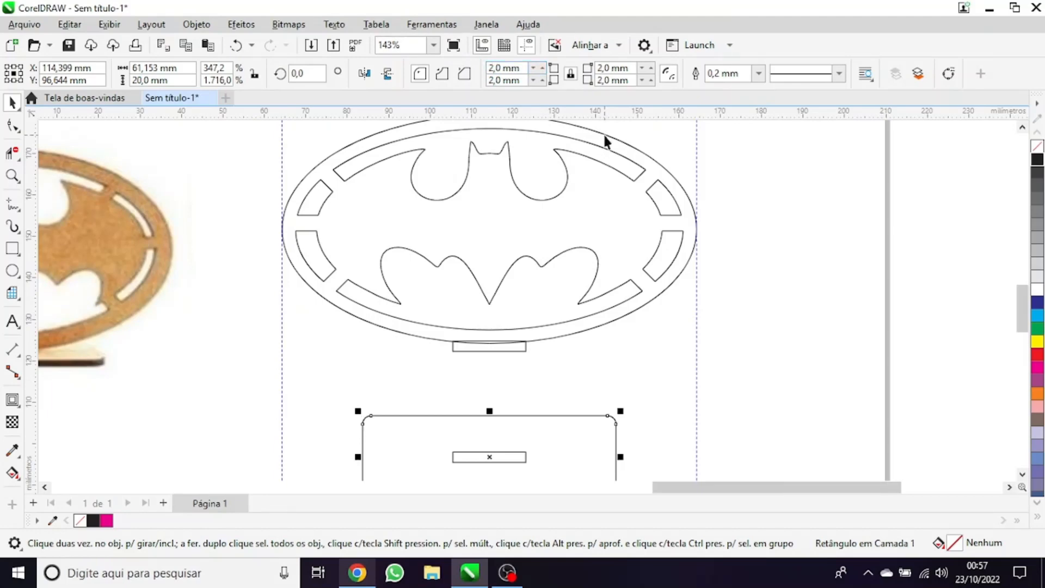
Set the corner radius of the base rectangle to 4 mm on all corners
click(497, 67)
text(4)
key(Return)
scroll(540, 364, down, 2)
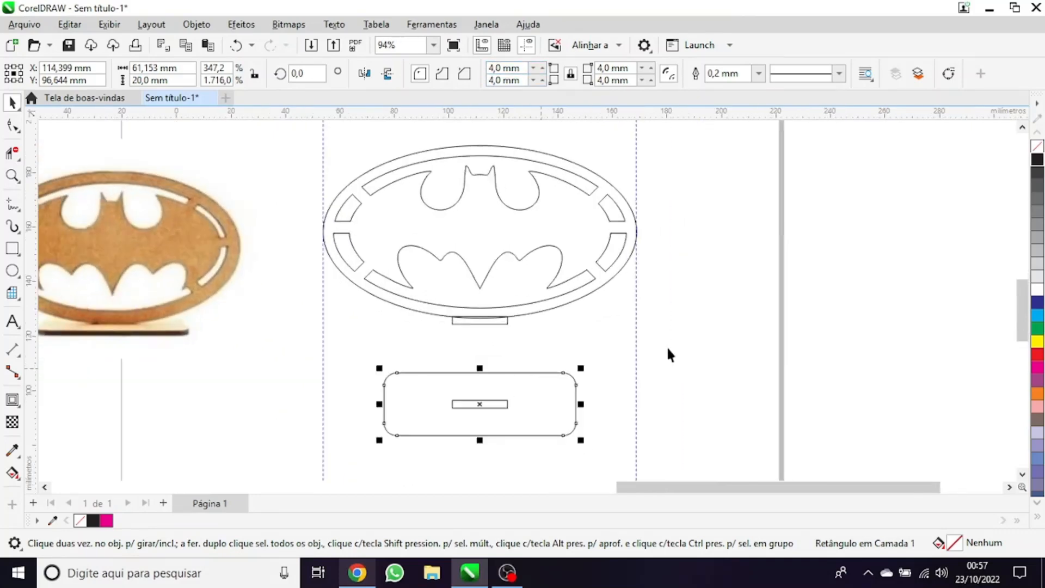
scroll(670, 354, up, 1)
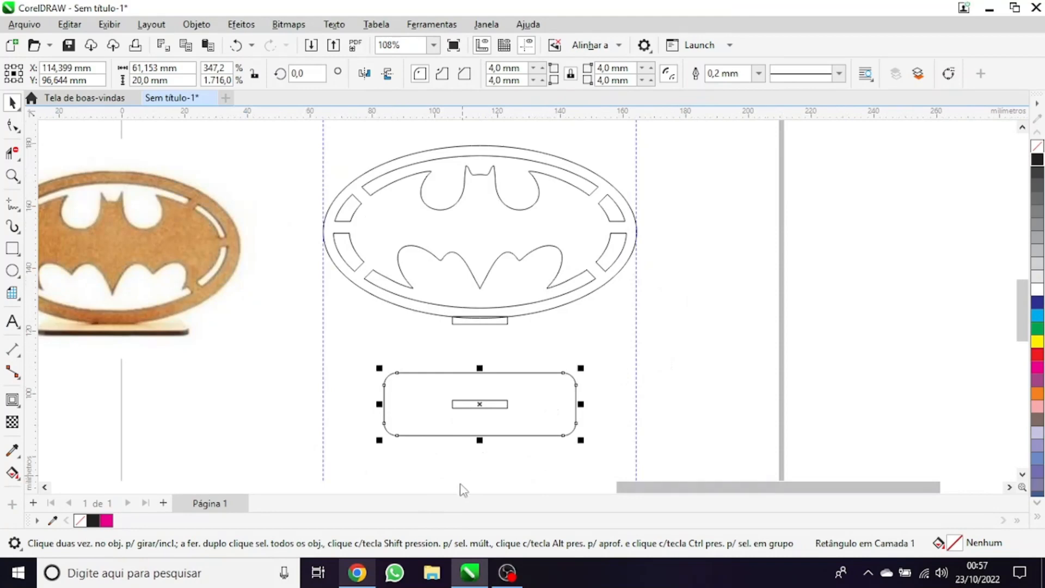
scroll(451, 459, up, 3)
scroll(598, 335, down, 4)
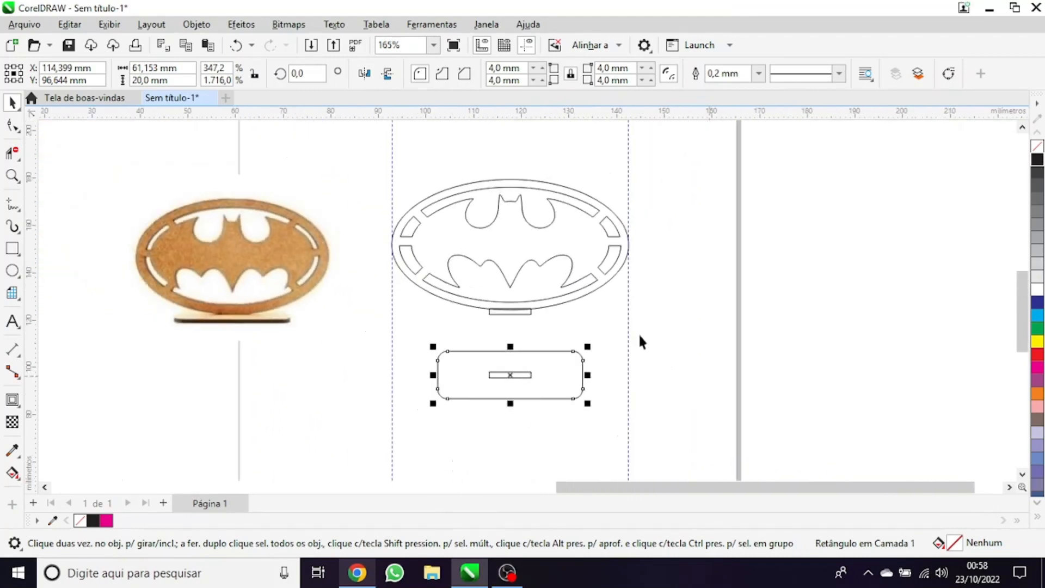
drag(743, 179, 326, 414)
click(306, 429)
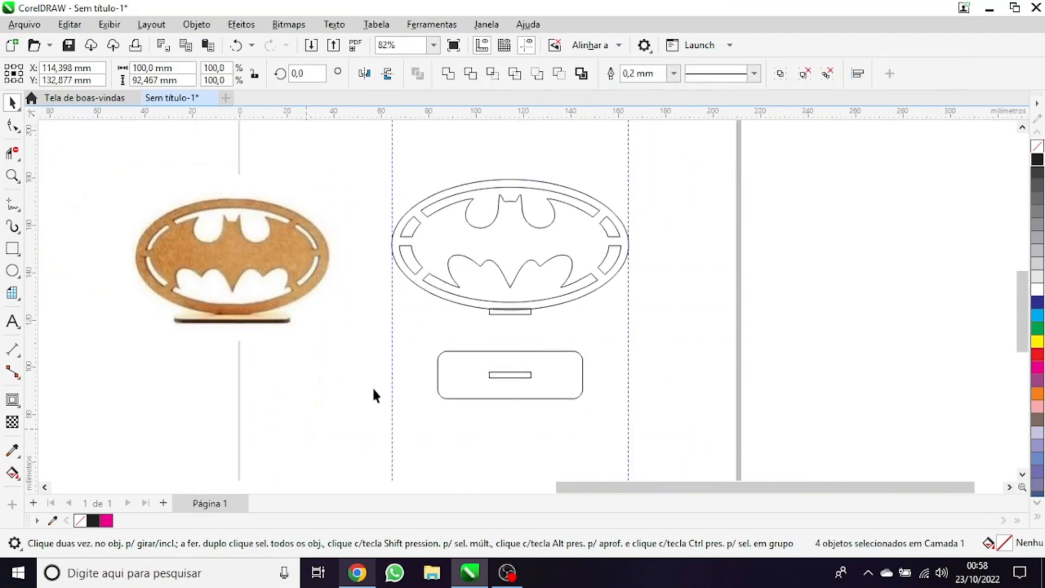
drag(658, 156, 680, 146)
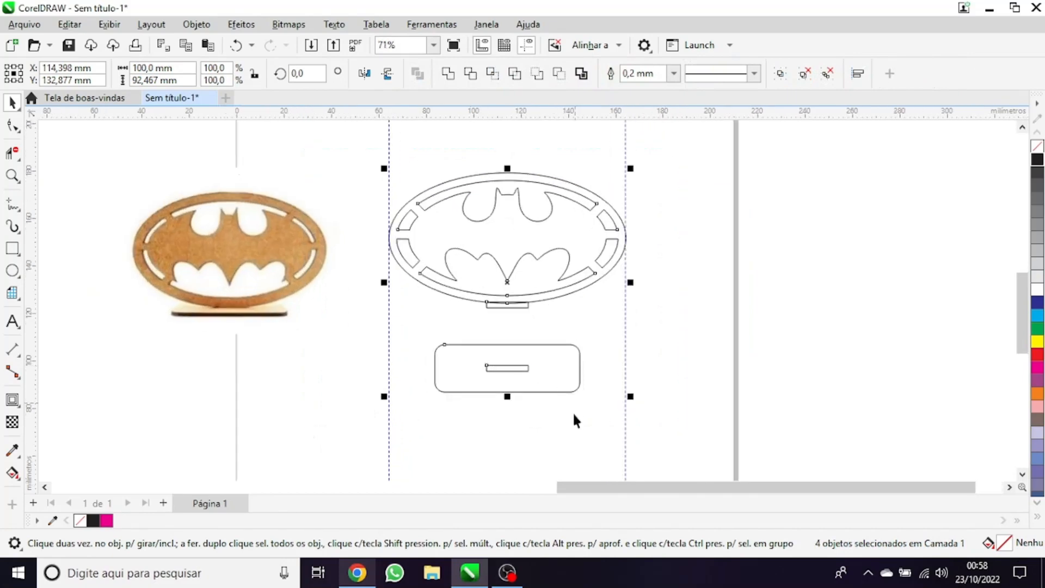
drag(573, 418, 450, 364)
scroll(381, 375, up, 3)
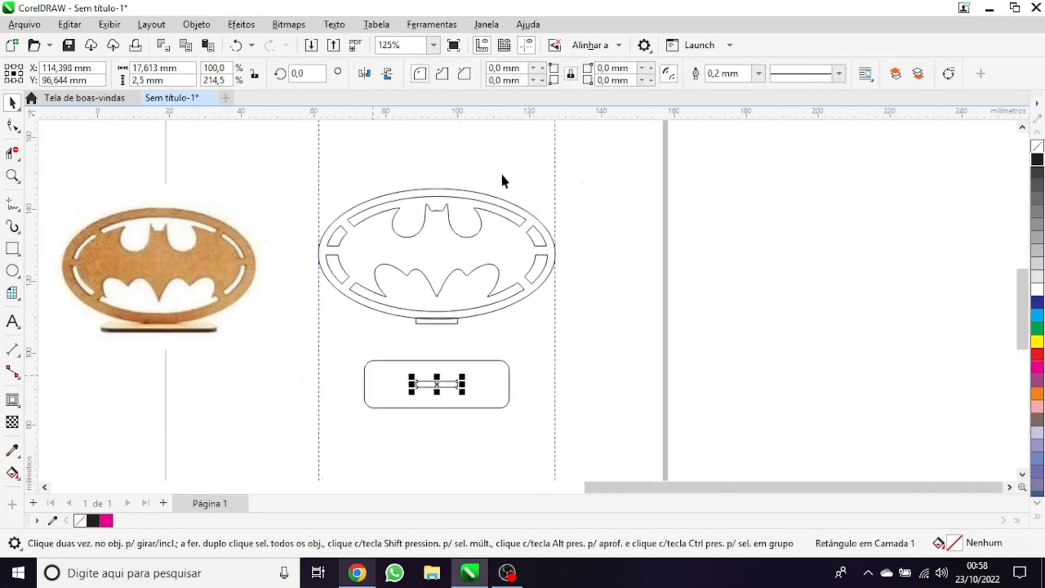
scroll(444, 409, up, 4)
drag(263, 296, 580, 380)
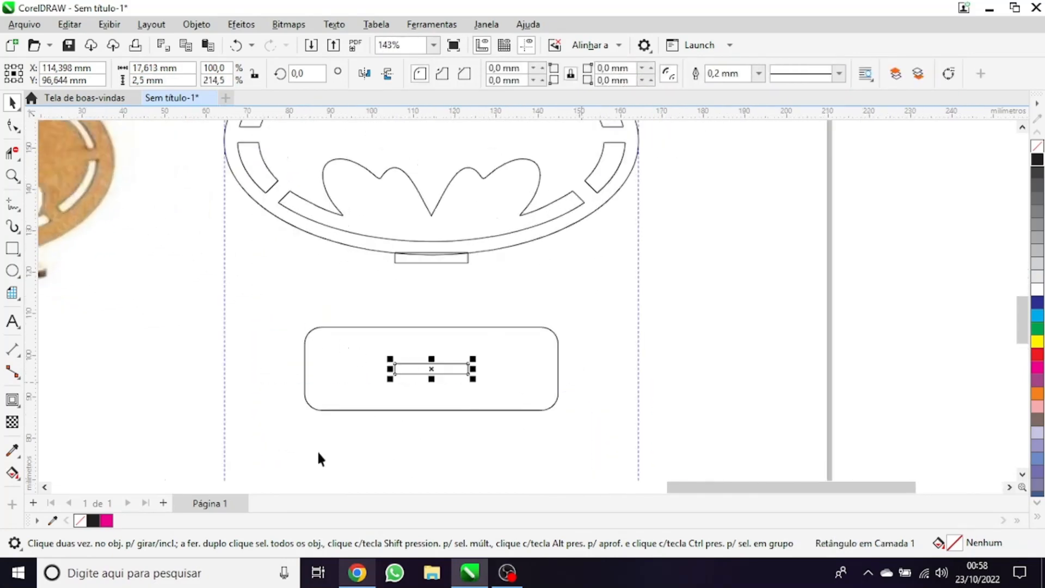
scroll(316, 450, down, 2)
scroll(402, 334, up, 2)
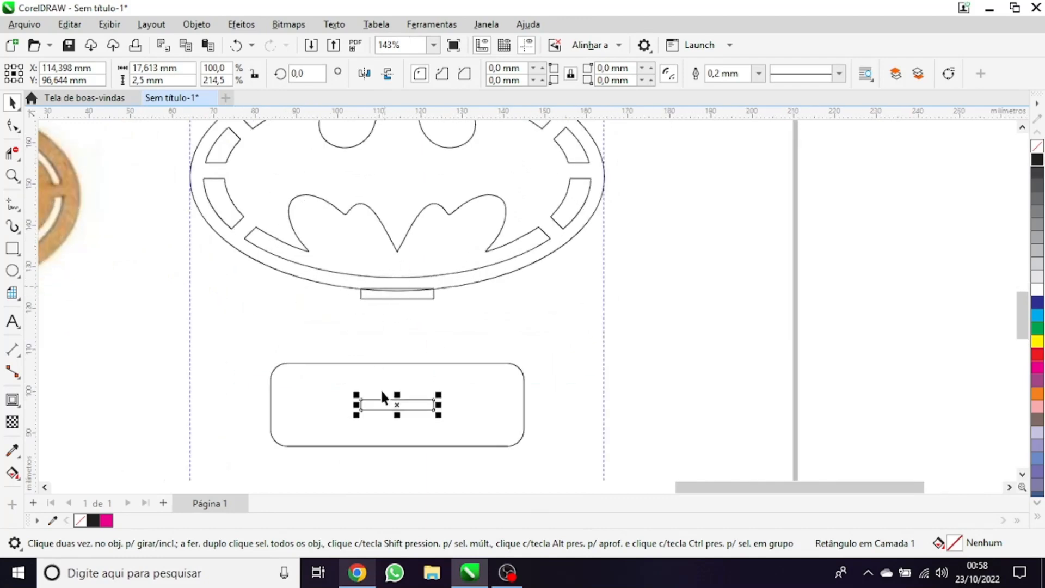
Select the rounded base rectangle and set its width to 60 mm
scroll(398, 415, down, 2)
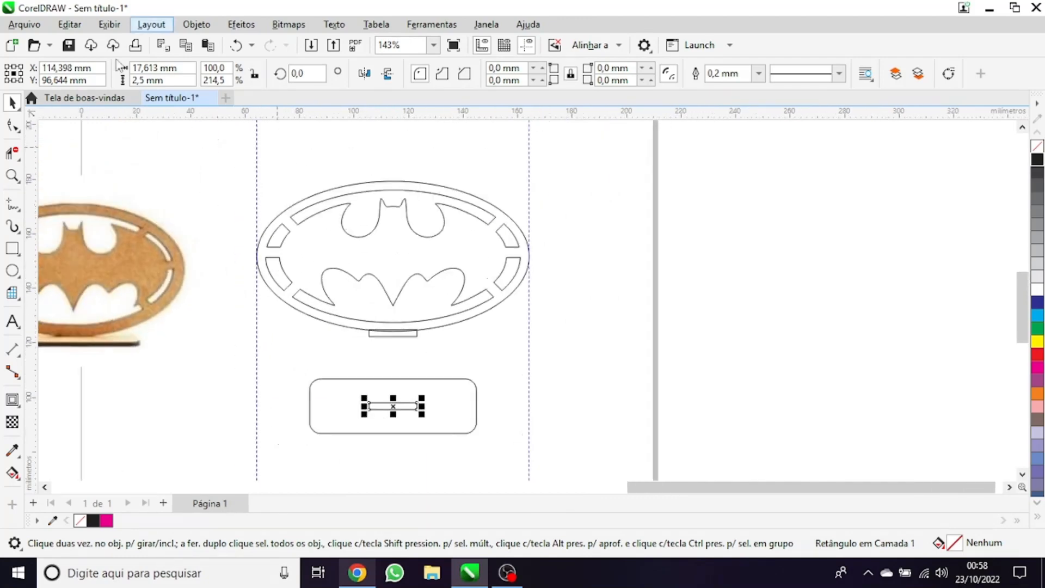
click(519, 435)
click(466, 433)
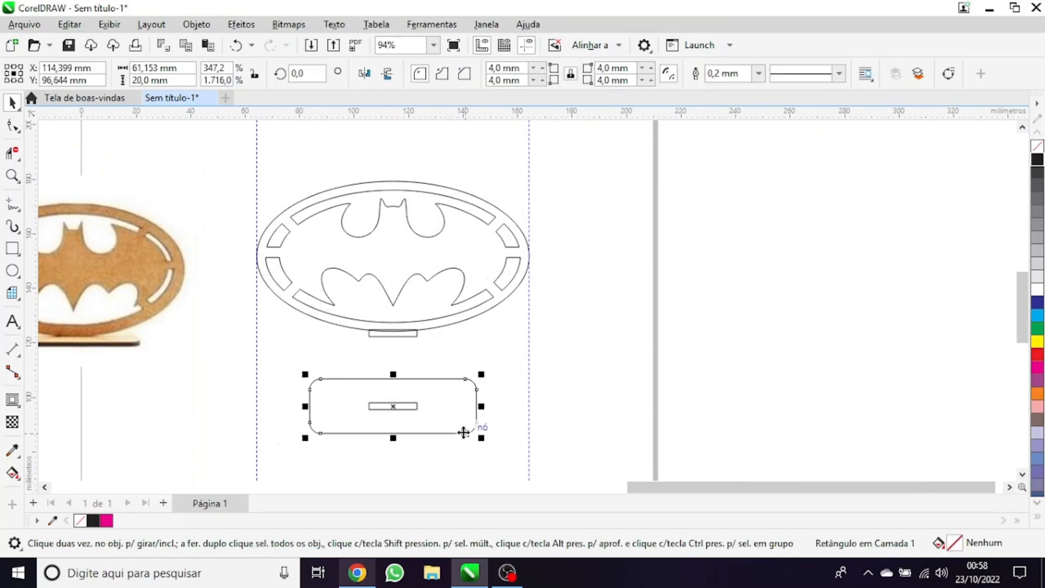
scroll(351, 456, up, 2)
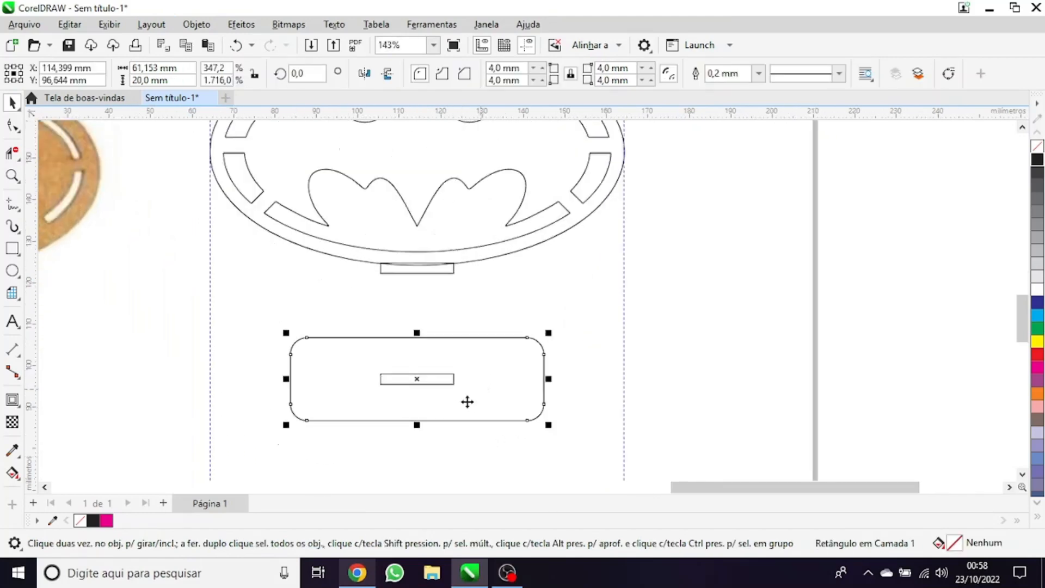
scroll(444, 371, up, 1)
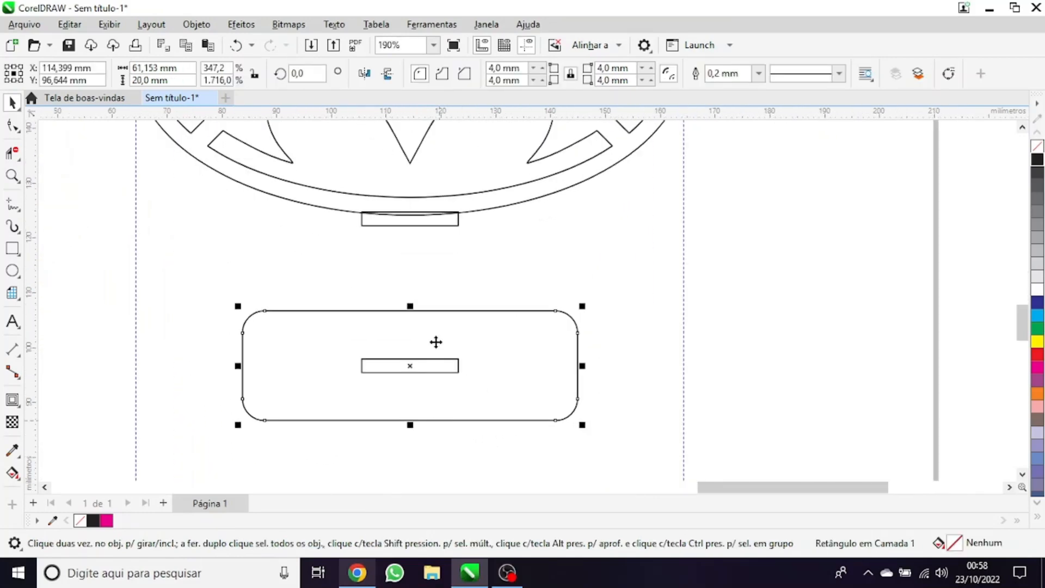
double_click(145, 68)
text(6)
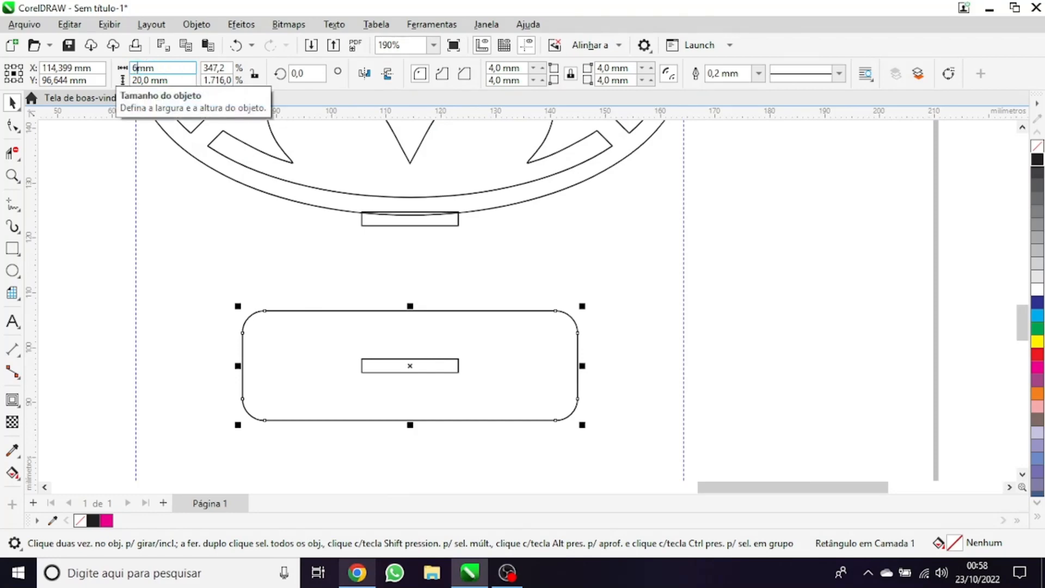
text(0)
key(Tab)
key(Return)
click(316, 321)
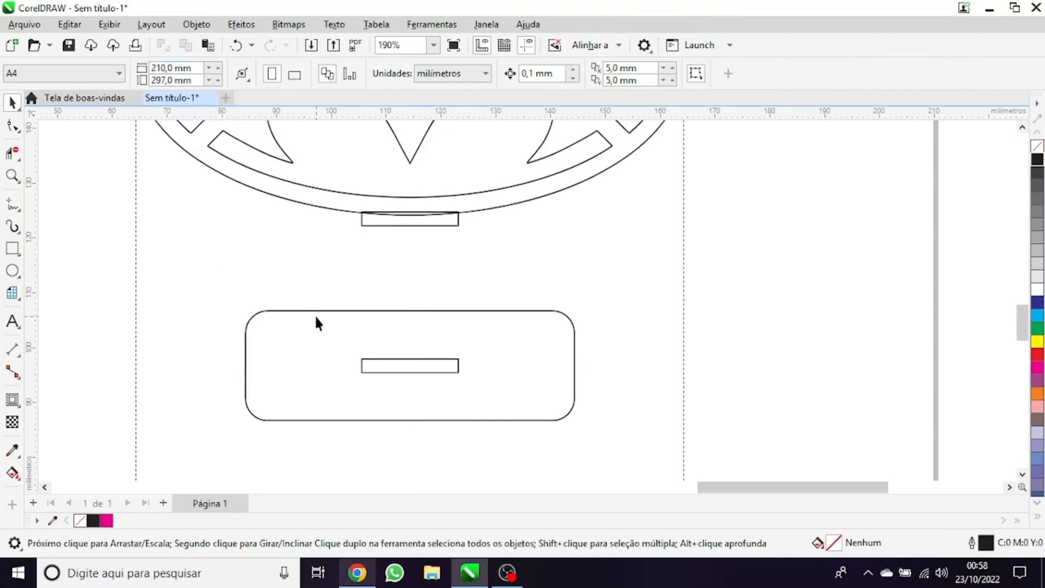
scroll(334, 381, down, 5)
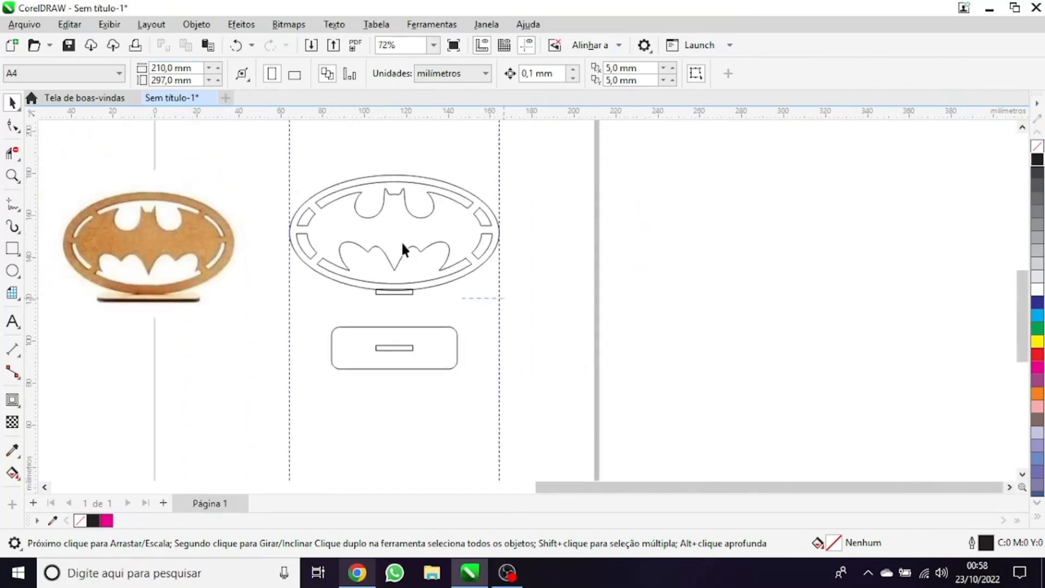
click(400, 243)
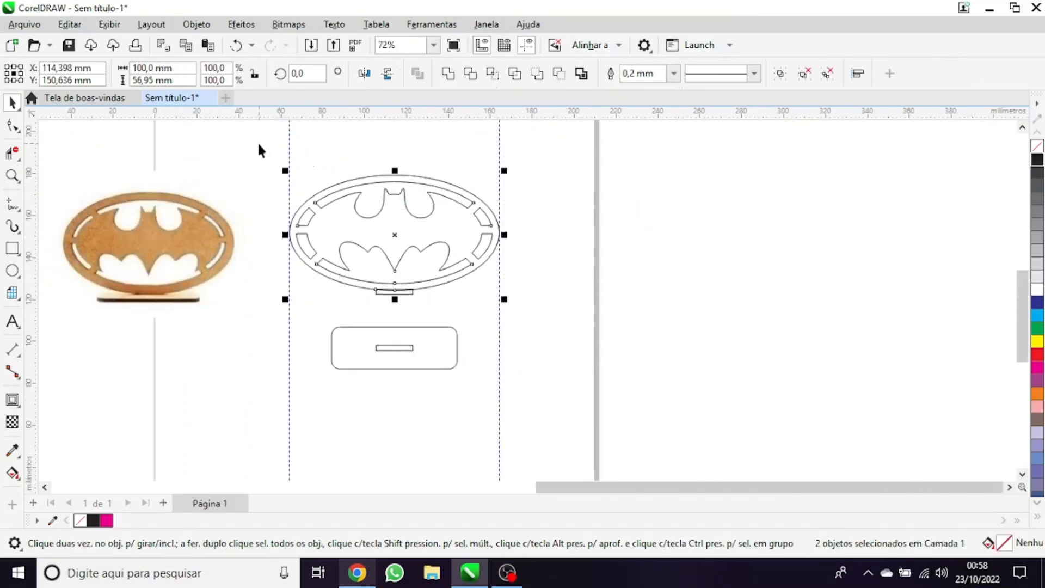
click(330, 173)
click(345, 181)
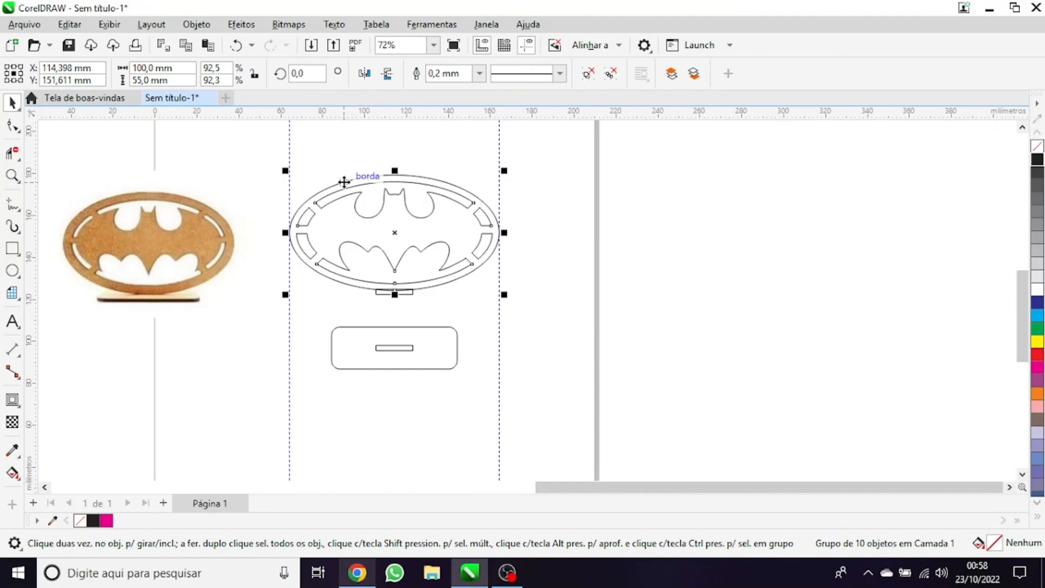
click(466, 311)
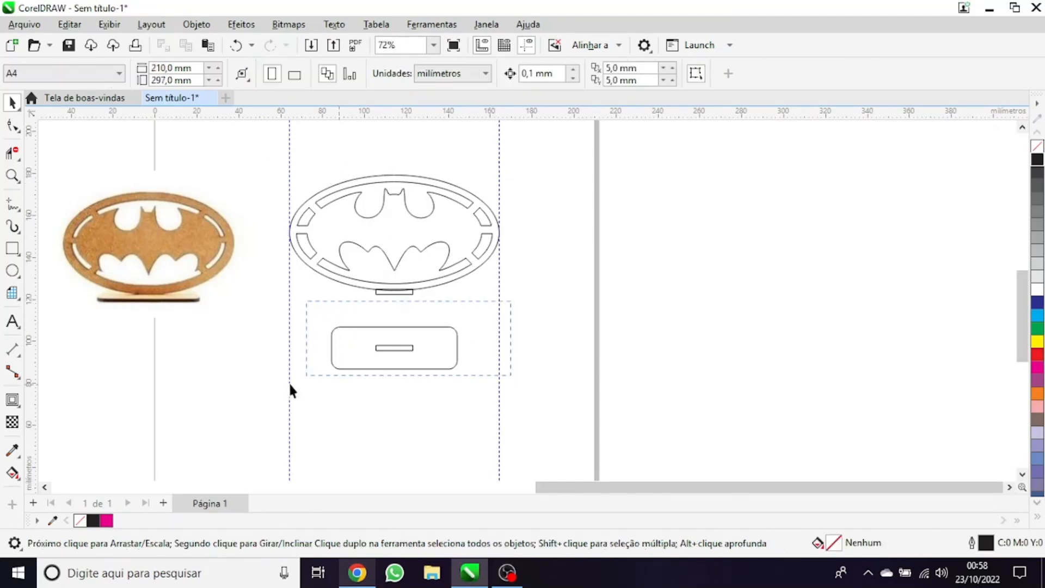
drag(289, 385, 290, 384)
Delete the vertical guidelines at the emblem's sides
drag(539, 376, 519, 360)
scroll(381, 308, down, 1)
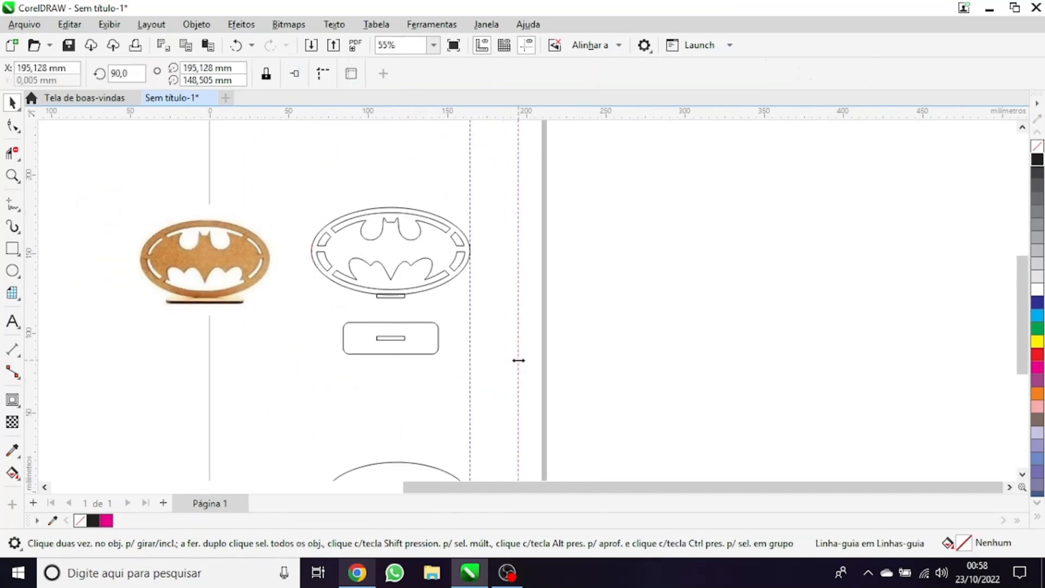
key(Delete)
Duplicate the emblem, tab and slotted base plate together about 145 mm to the right of the originals
drag(329, 162, 295, 159)
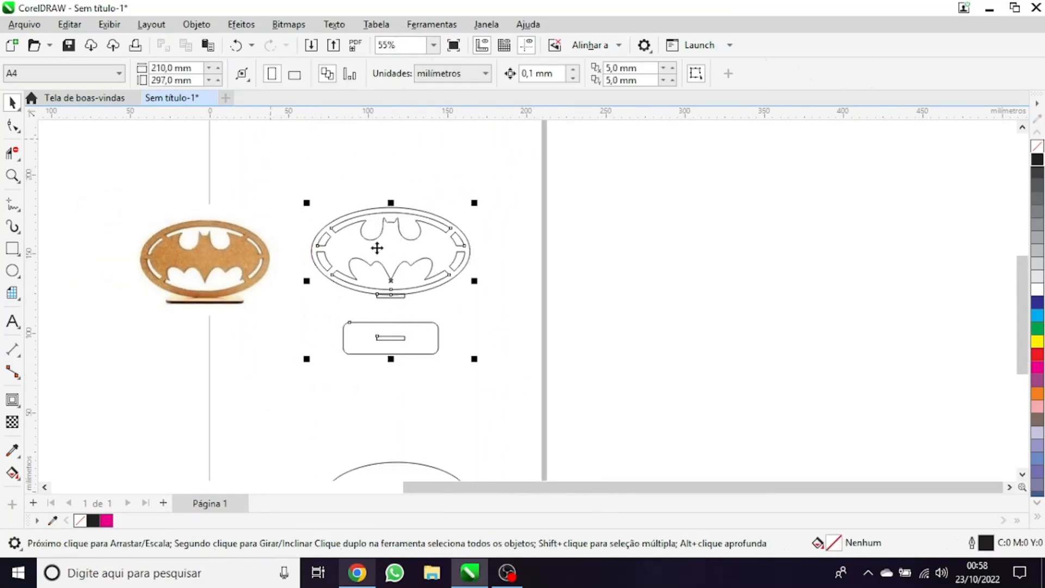
drag(390, 280, 621, 294)
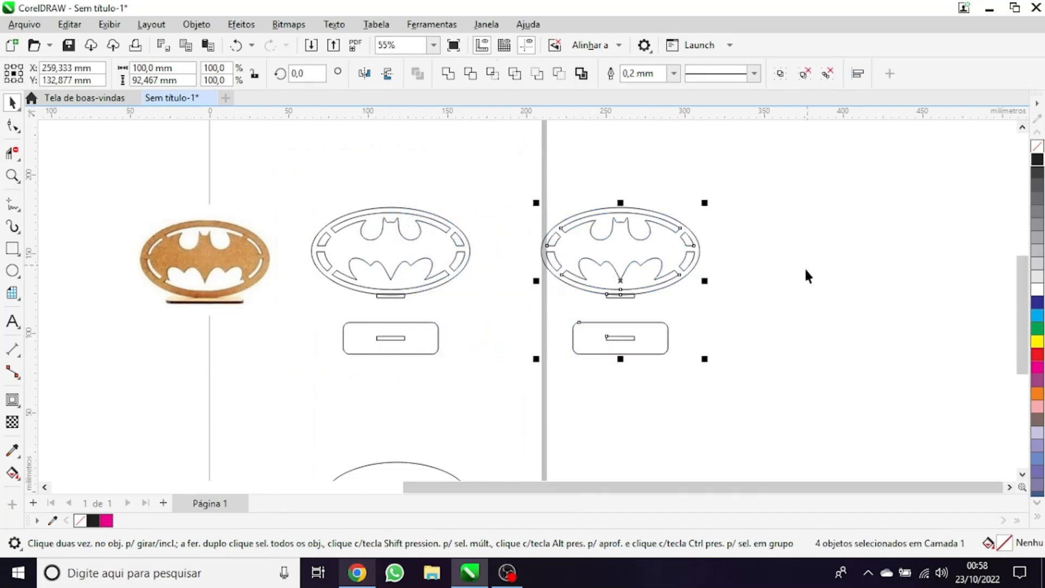
scroll(805, 266, up, 2)
scroll(594, 328, up, 1)
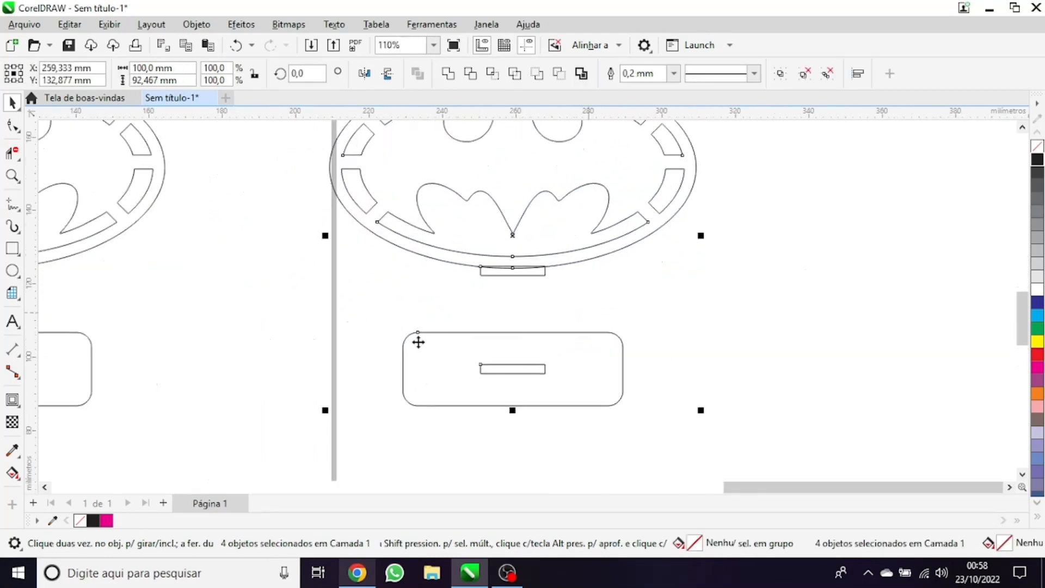
scroll(417, 344, down, 2)
scroll(418, 188, up, 1)
drag(265, 153, 656, 339)
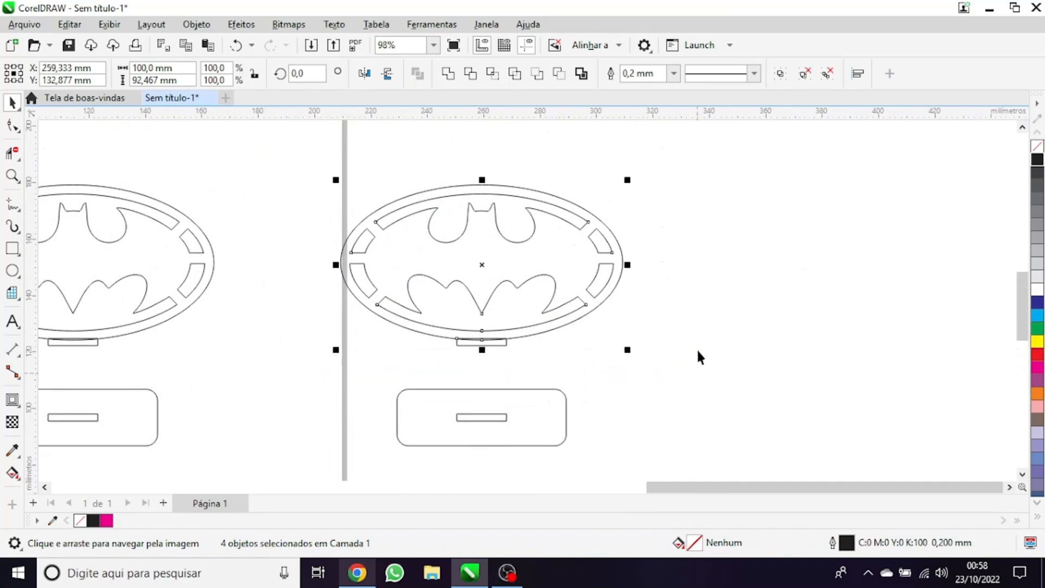
scroll(684, 350, down, 2)
click(407, 187)
scroll(330, 286, down, 1)
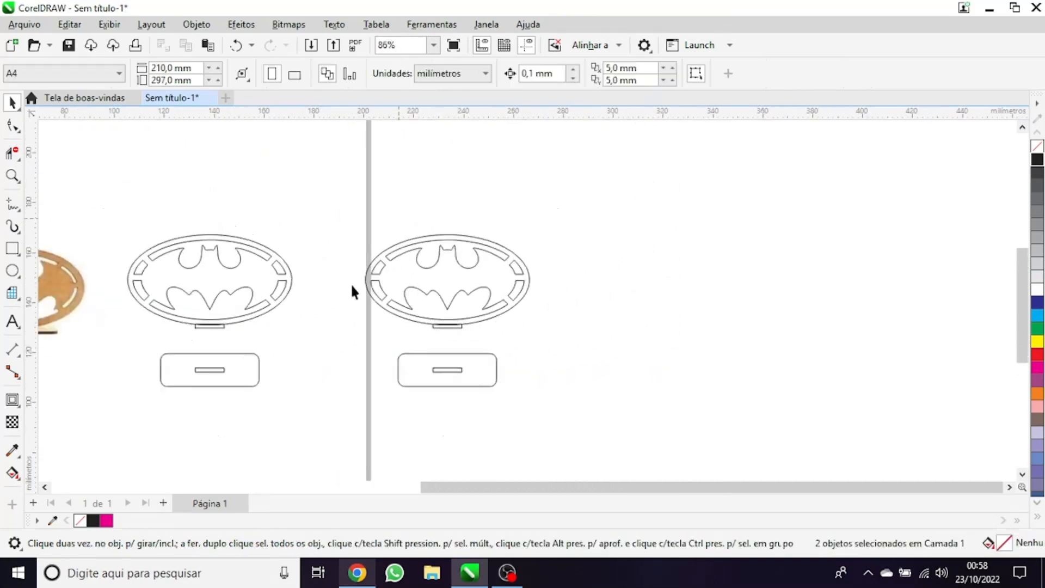
drag(351, 283, 435, 256)
drag(193, 391, 426, 159)
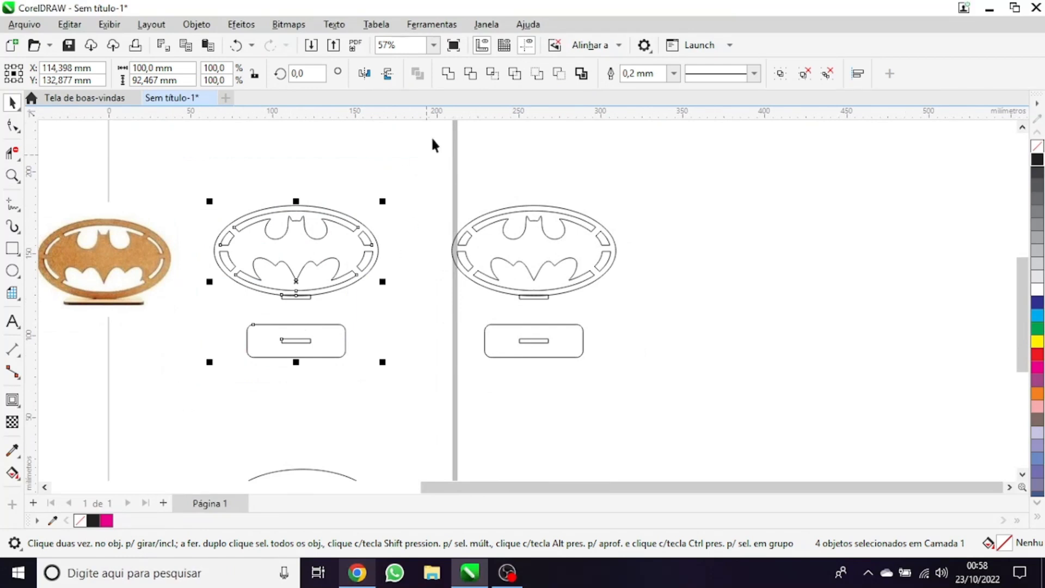
drag(431, 183, 187, 359)
drag(143, 414, 379, 204)
drag(443, 153, 175, 403)
Select all parts of the duplicated emblem and base plate and give them a green outline
drag(418, 169, 512, 269)
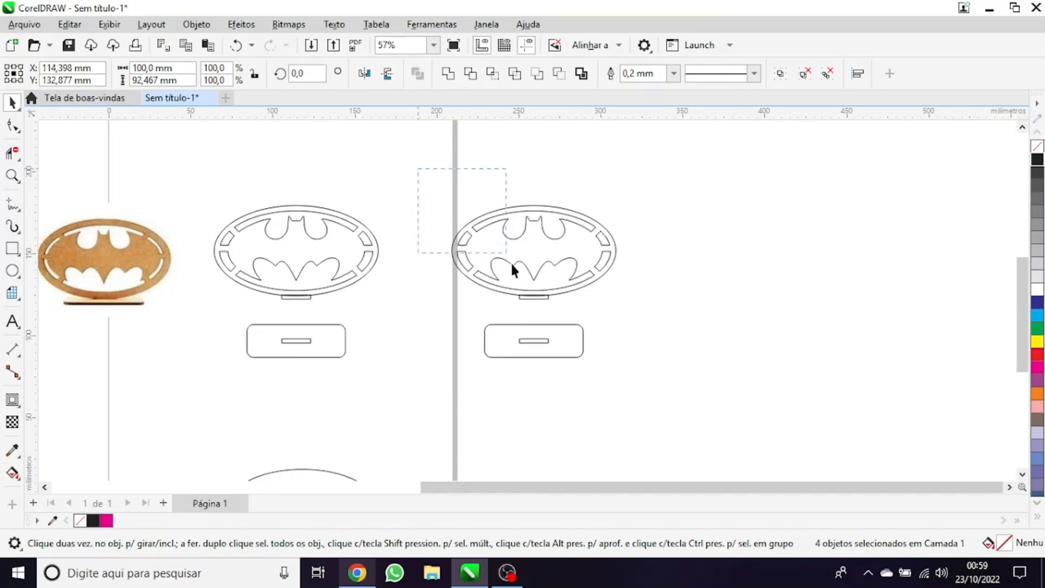
drag(757, 438, 728, 393)
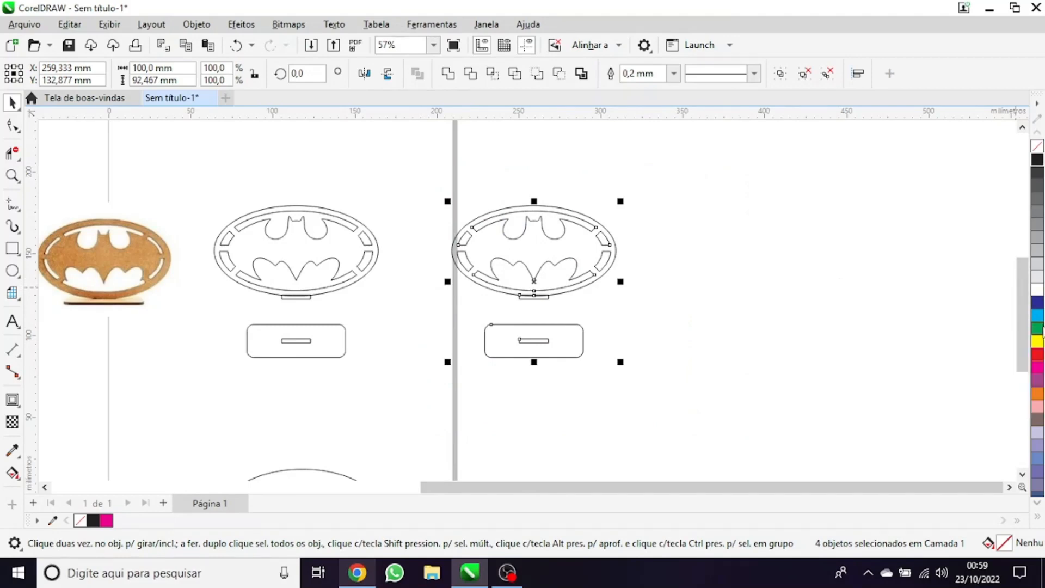
right_click(1038, 328)
scroll(564, 250, up, 4)
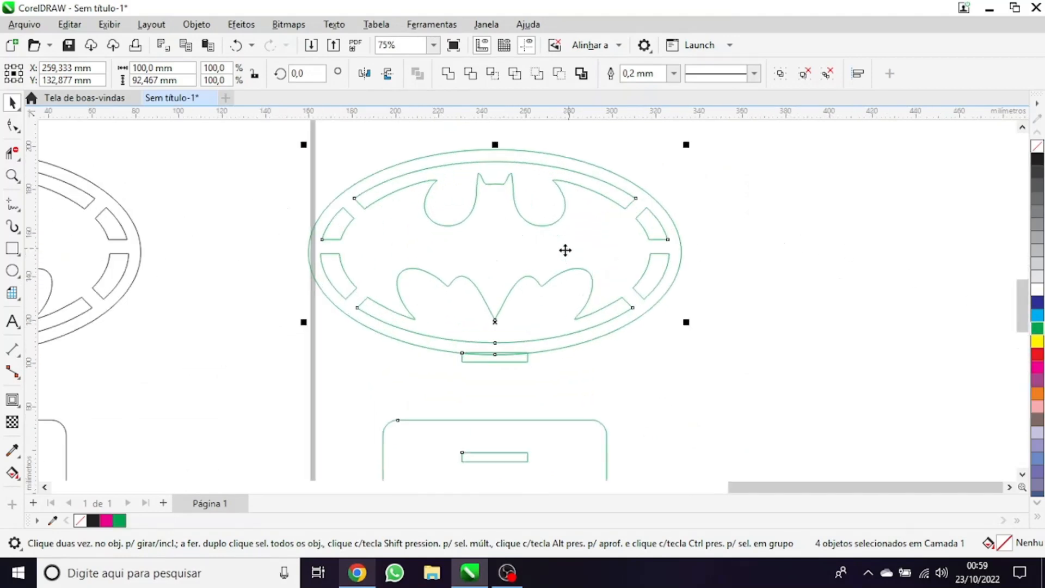
Set the height of the green copy's mounting tab to 6 mm
scroll(578, 275, down, 2)
drag(556, 398, 441, 362)
scroll(411, 333, up, 1)
scroll(411, 333, up, 1)
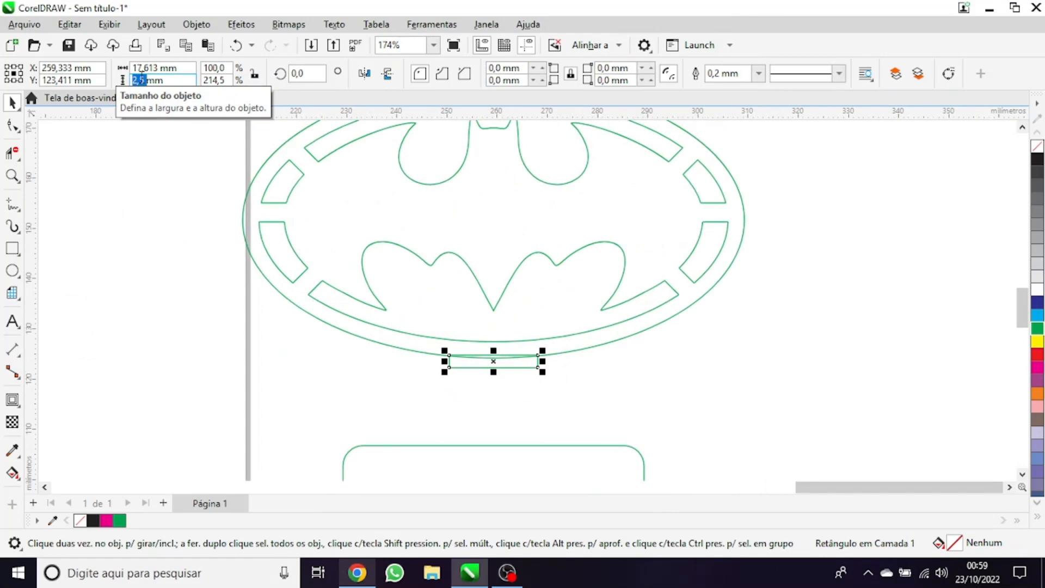
text(6)
key(Return)
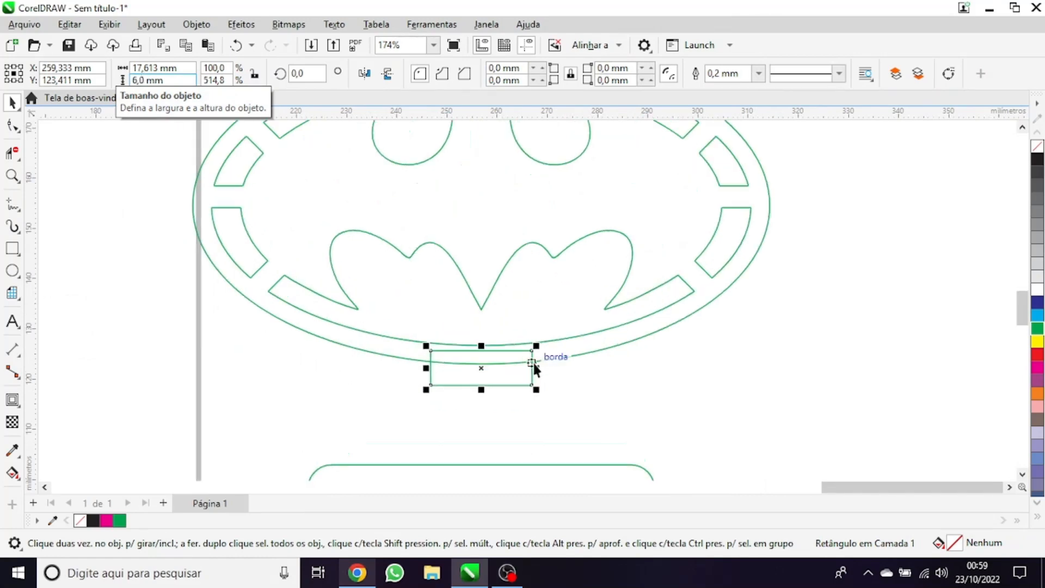
Nudge the green mounting tab down about 1.5 mm so it only slightly overlaps the ring's lower edge
scroll(534, 362, up, 2)
drag(569, 436, 291, 314)
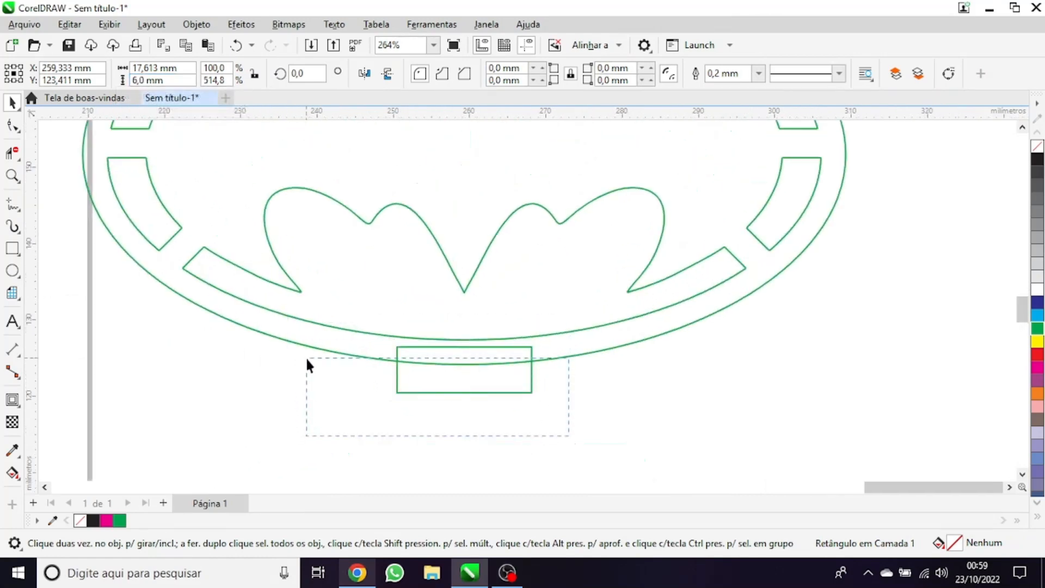
drag(305, 356, 303, 336)
scroll(487, 422, up, 1)
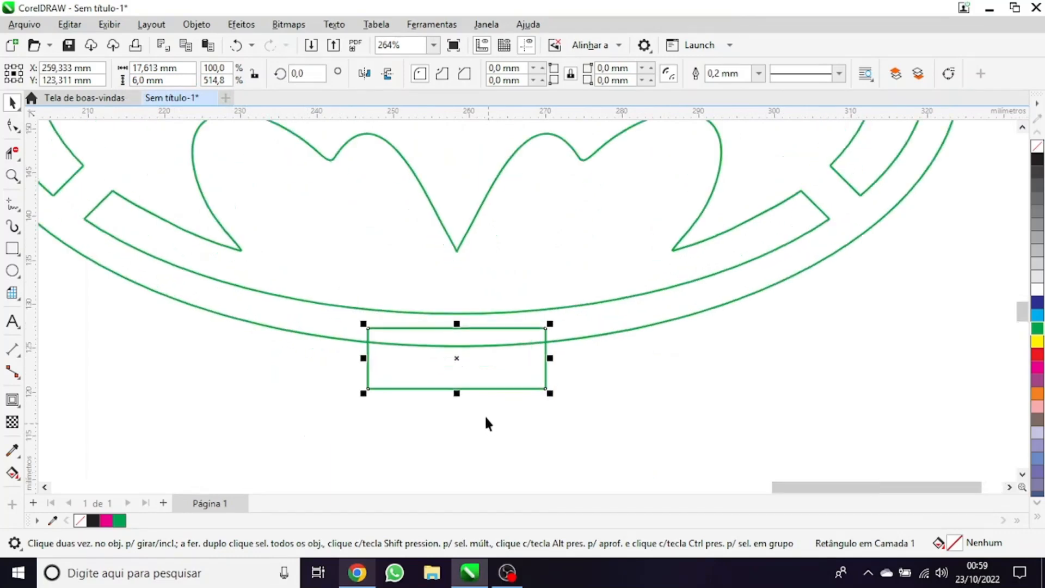
key(Down)
key(Down)
key(Down)
key(Down)
key(Down)
key(Down)
key(Down)
key(Down)
key(Down)
key(Down)
key(Down)
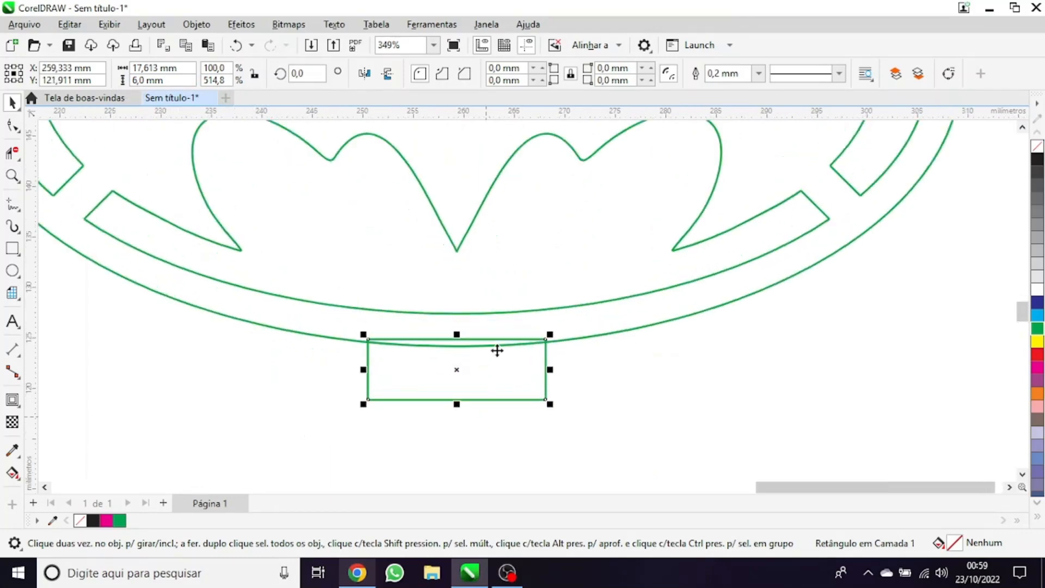
Select the slot in the green base plate and set its height to 6.2 mm
scroll(499, 349, down, 6)
scroll(477, 398, up, 3)
drag(404, 367, 606, 436)
scroll(552, 430, up, 1)
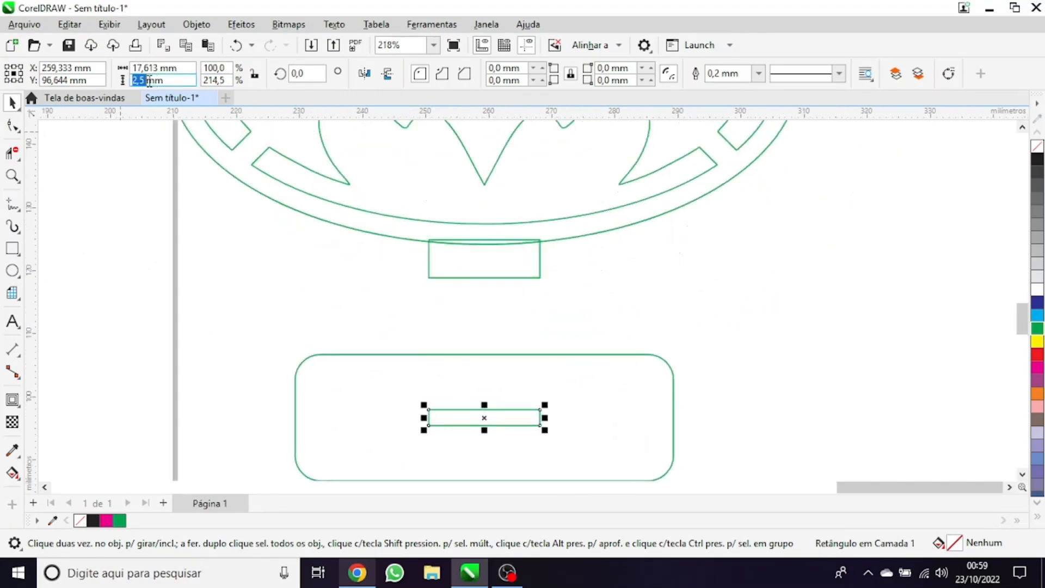
text(6,2)
key(Return)
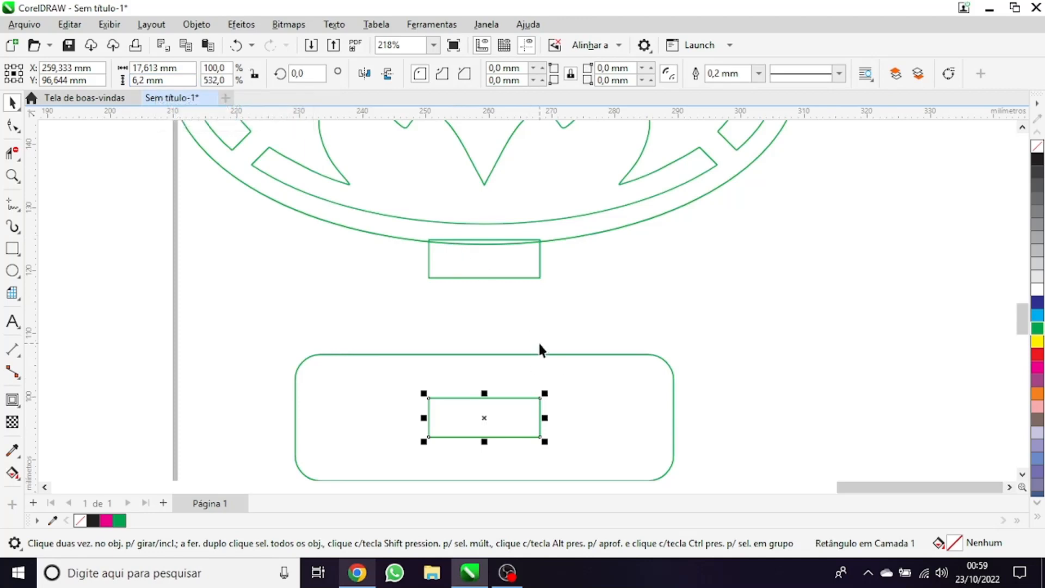
drag(362, 310, 493, 403)
drag(660, 479, 452, 371)
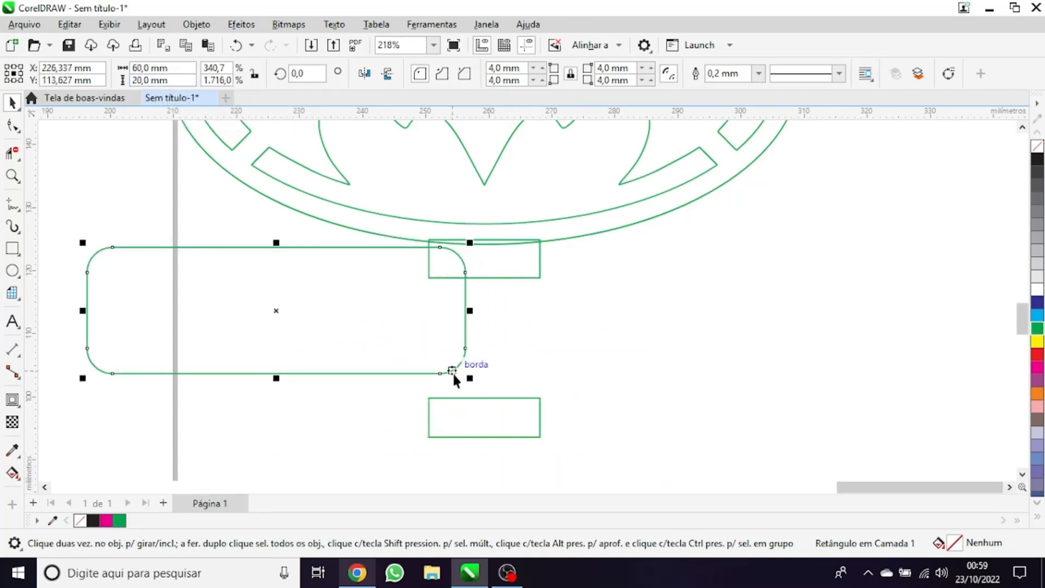
key(ctrl+z)
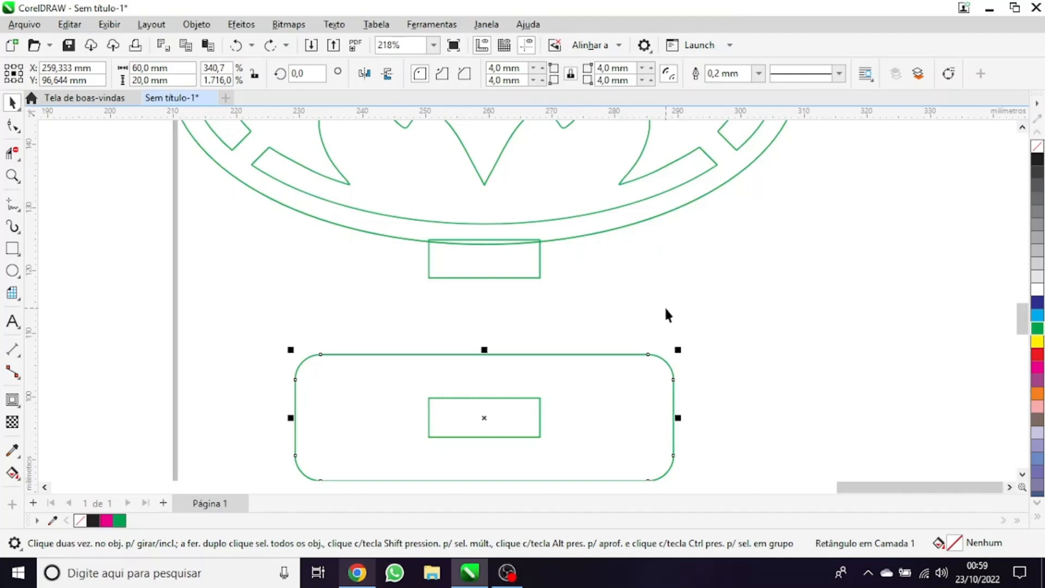
drag(666, 309, 367, 438)
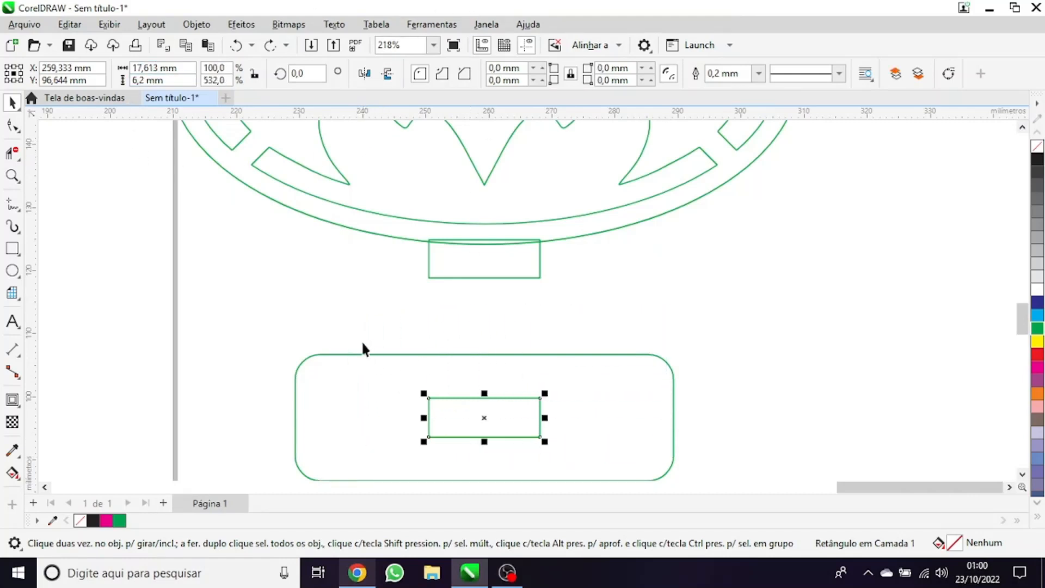
drag(360, 325, 611, 450)
click(363, 298)
scroll(540, 416, down, 4)
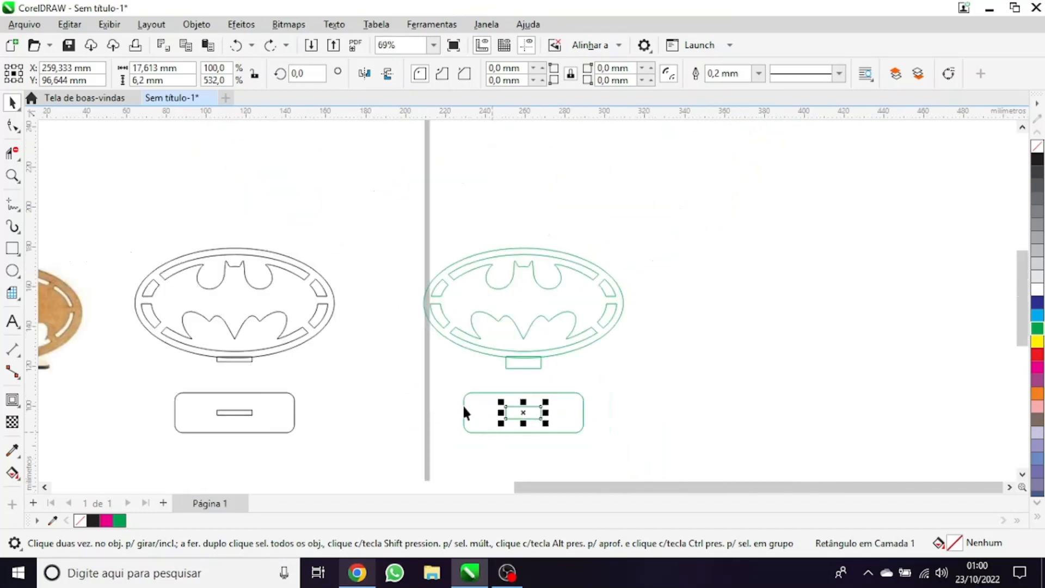
click(396, 369)
drag(396, 369, 648, 452)
Switch to Chrome, search Google Images for "super homem vetor" and open the black Superman logo result
scroll(648, 452, down, 4)
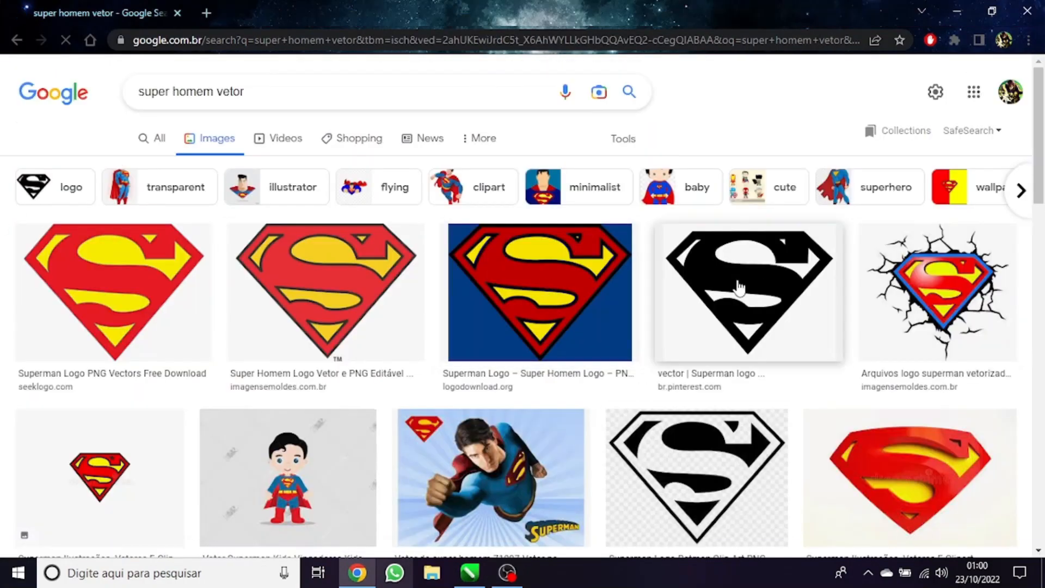
click(759, 294)
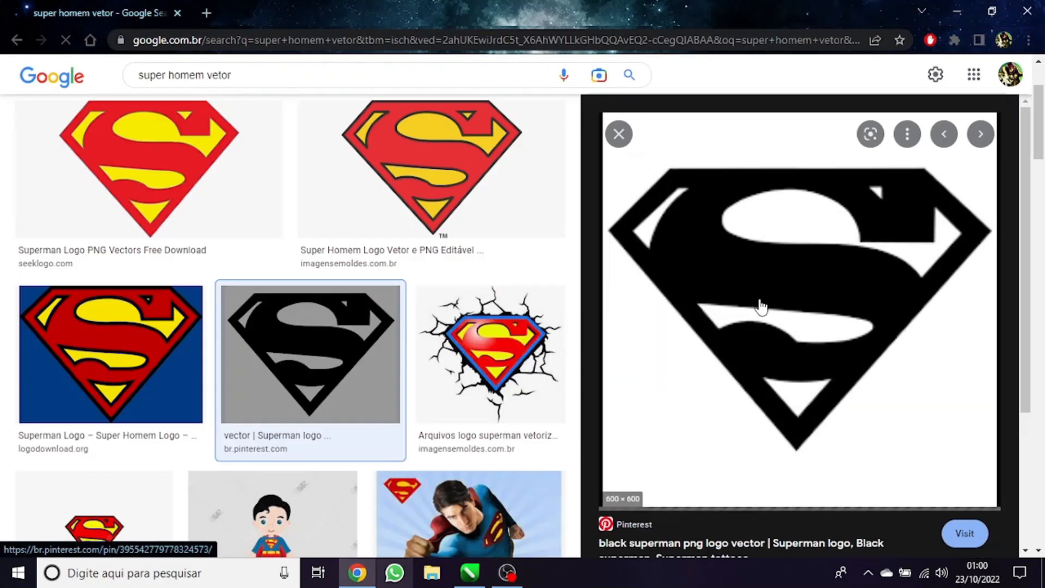
Return to CorelDRAW and fill the original Batman emblem with its tab as one slate-blue shape, leaving the cut-outs empty
scroll(287, 327, down, 5)
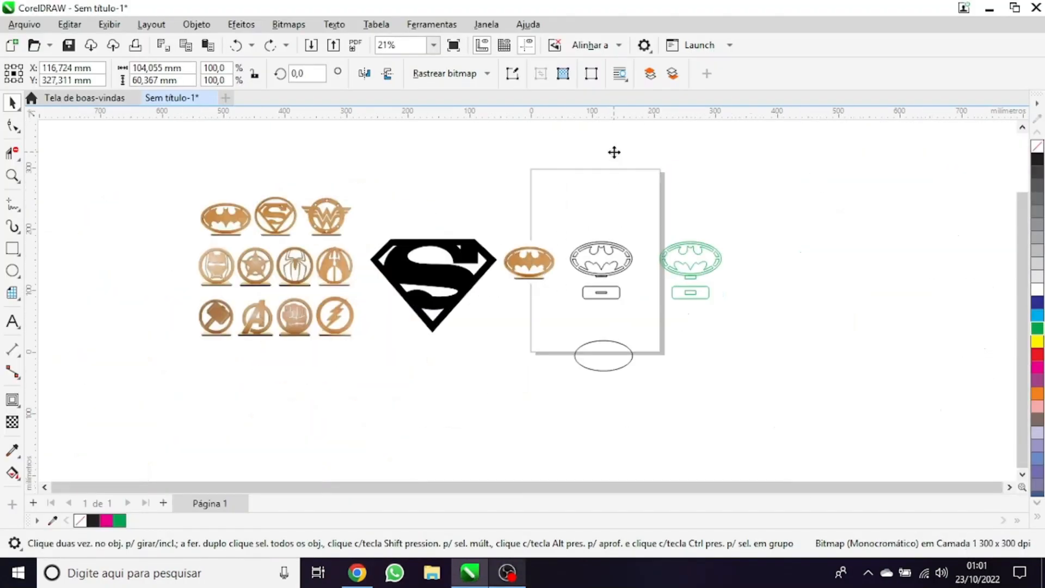
scroll(647, 345, up, 4)
scroll(422, 312, up, 4)
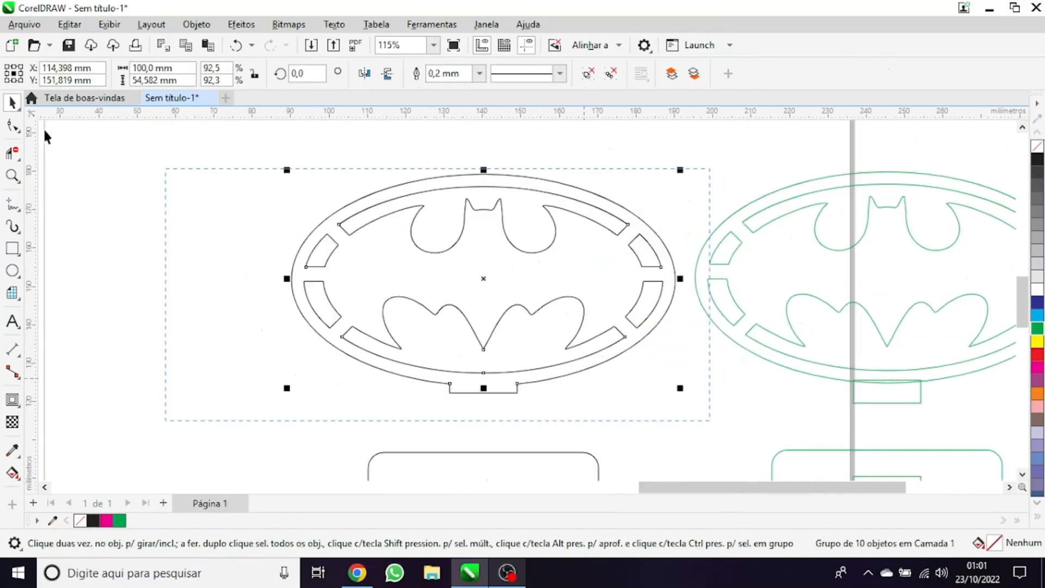
click(12, 471)
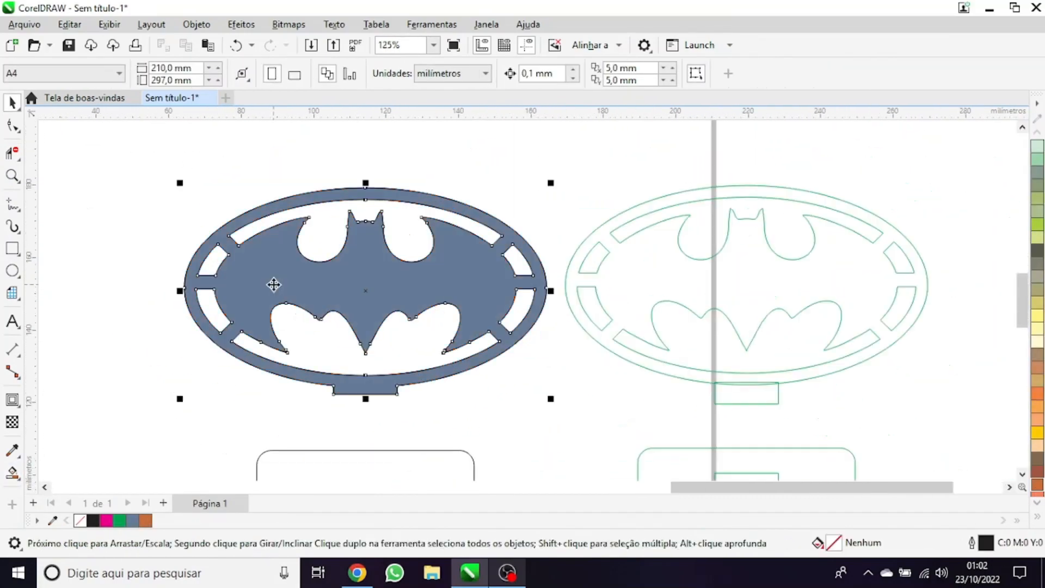
scroll(275, 285, up, 3)
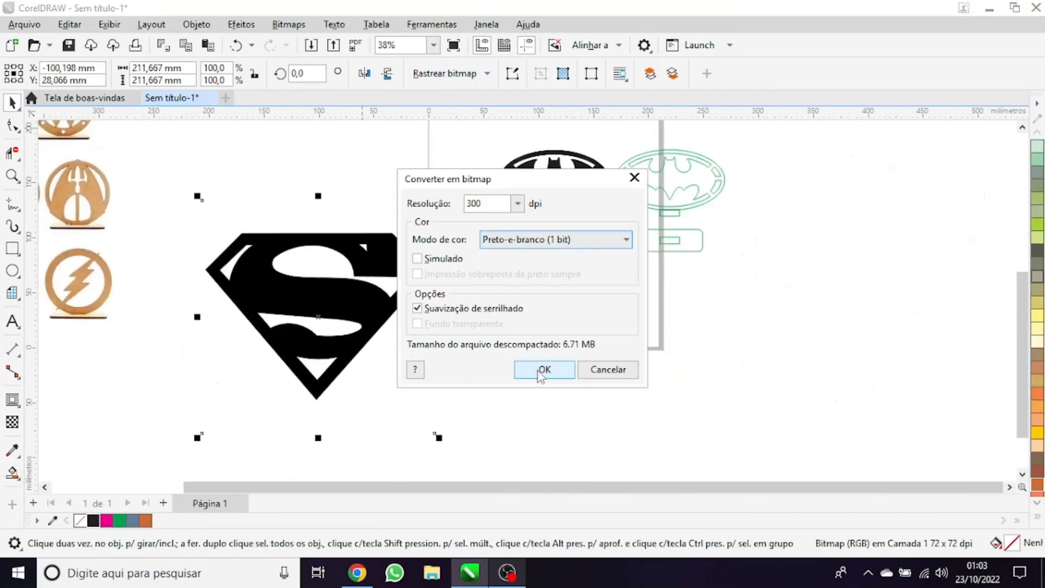